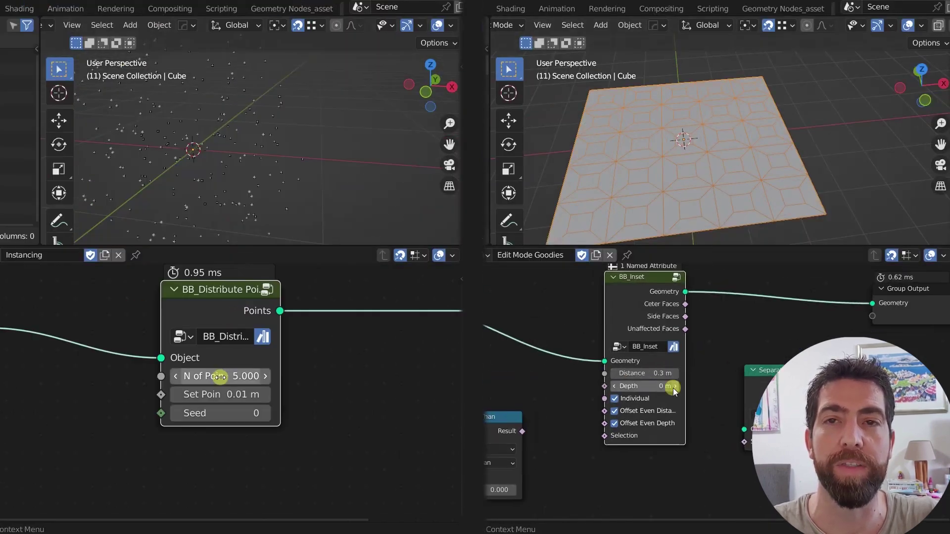
Step: Set the point count of the BB_Distribute Points node to 45.000 and turn off Indices on BB_Display Attributes
left_click_drag(197, 376, 244, 202)
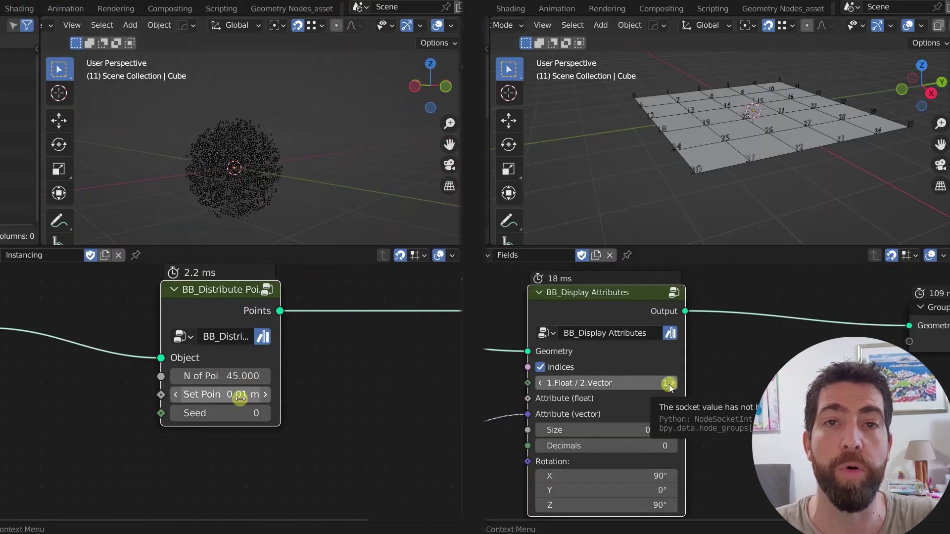
left_click_drag(239, 395, 258, 395)
left_click(541, 367)
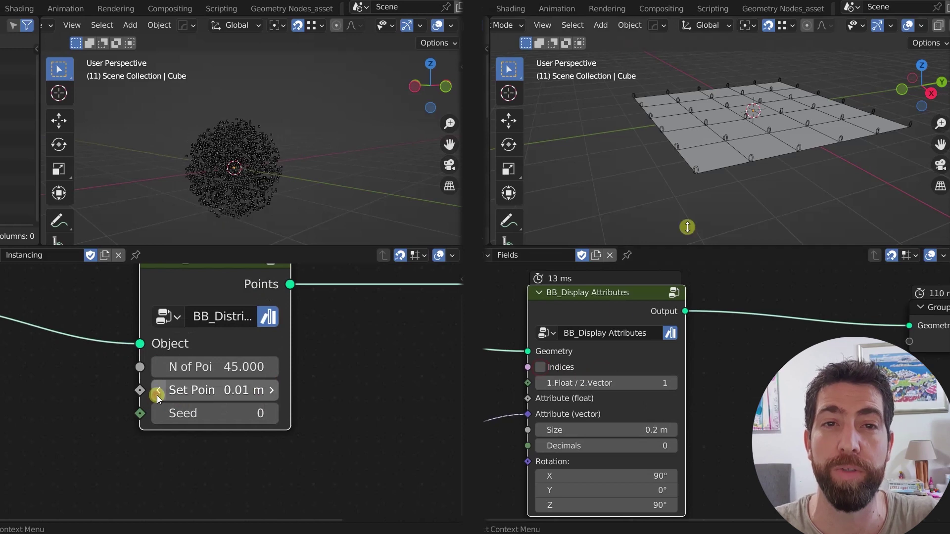
Step: Increase the Seed of the point distribution node and raise the 1.Float / 2.Vector option on BB_Display Attributes
left_click(267, 414)
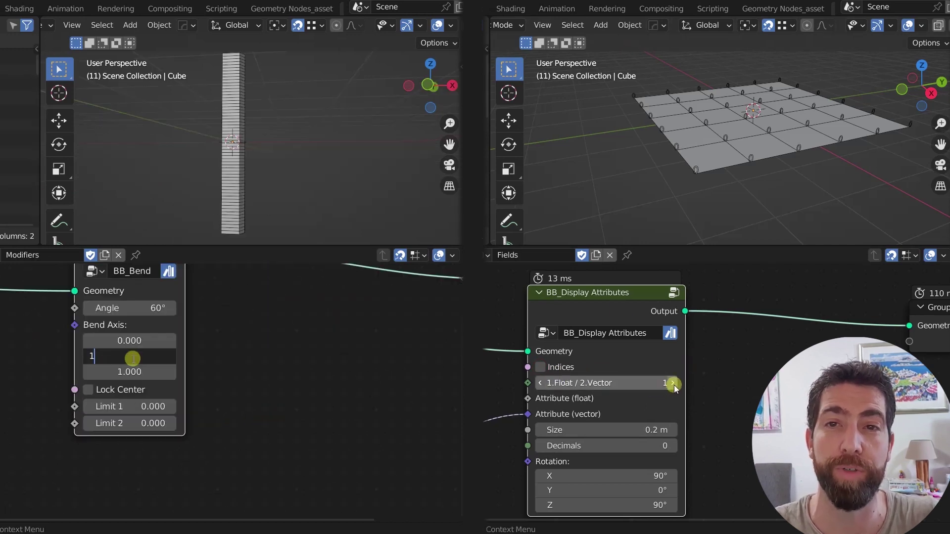
left_click(674, 385)
key("Return")
Step: Set a bend axis component of the BB_Bend node to 0 and its Angle to about -80.1°
left_click(132, 372)
type("0")
key("Return")
scroll(758, 132, "up", 1)
middle_click_drag(758, 132, 701, 127)
scroll(278, 208, "down", 2)
left_click_drag(106, 303, 365, 308)
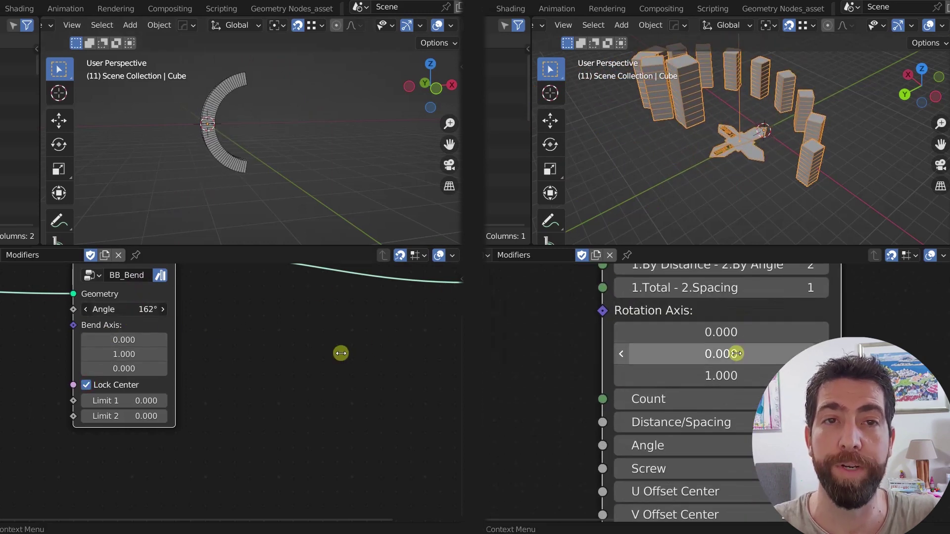
Step: Set BB_Bend's Limit 1 to about 0.283 and Limit 2 to about 0.325, and the array node's Rotation Axis Y to 0.300
left_click_drag(675, 352, 728, 357)
scroll(114, 395, "up", 8)
left_click_drag(117, 389, 135, 388)
left_click_drag(728, 357, 726, 359)
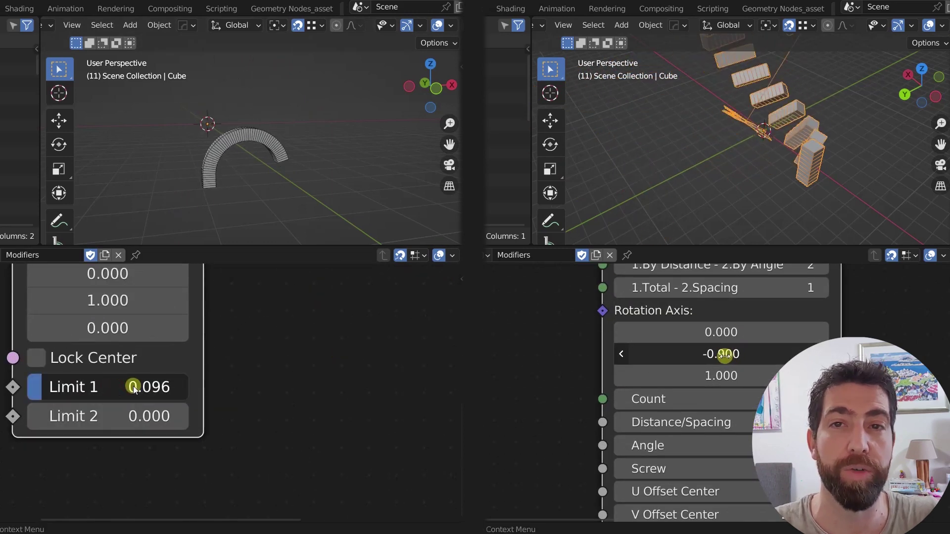
left_click_drag(136, 388, 164, 389)
left_click_drag(725, 359, 728, 359)
left_click_drag(146, 412, 169, 414)
left_click_drag(728, 359, 728, 356)
left_click_drag(170, 413, 121, 361)
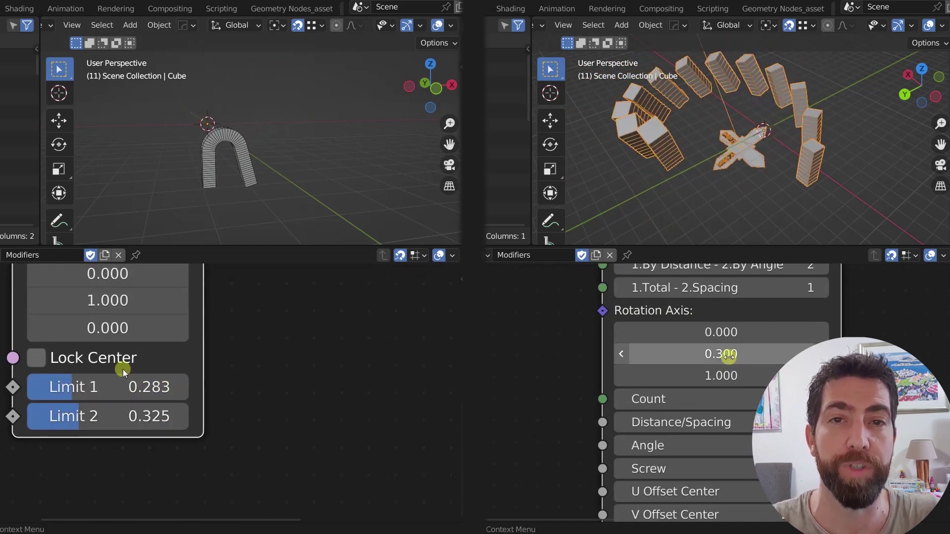
scroll(121, 361, "down", 2)
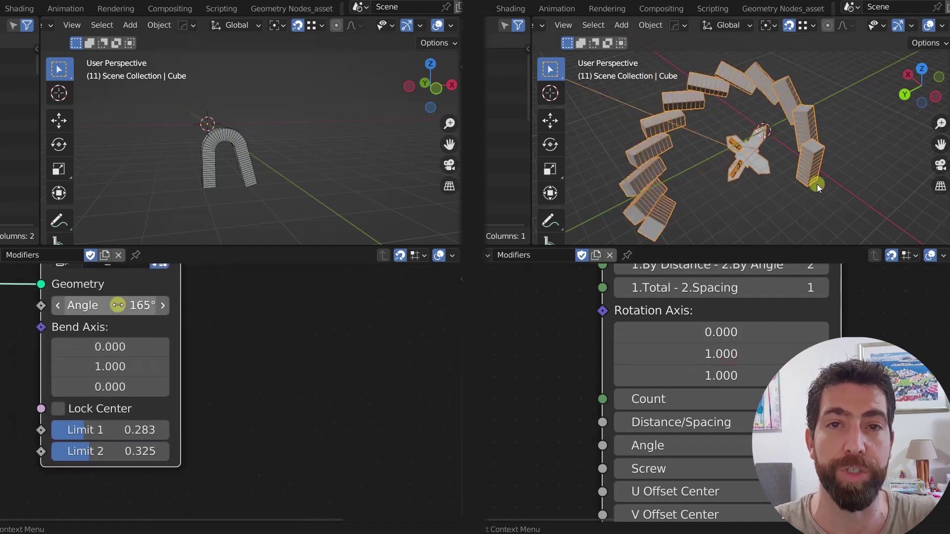
middle_click_drag(816, 180, 825, 165)
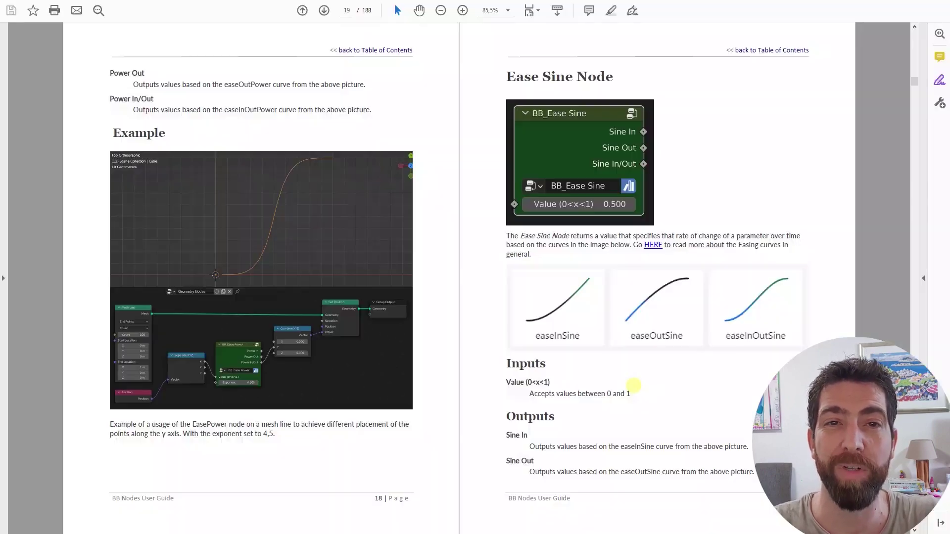
scroll(631, 384, "down", 10)
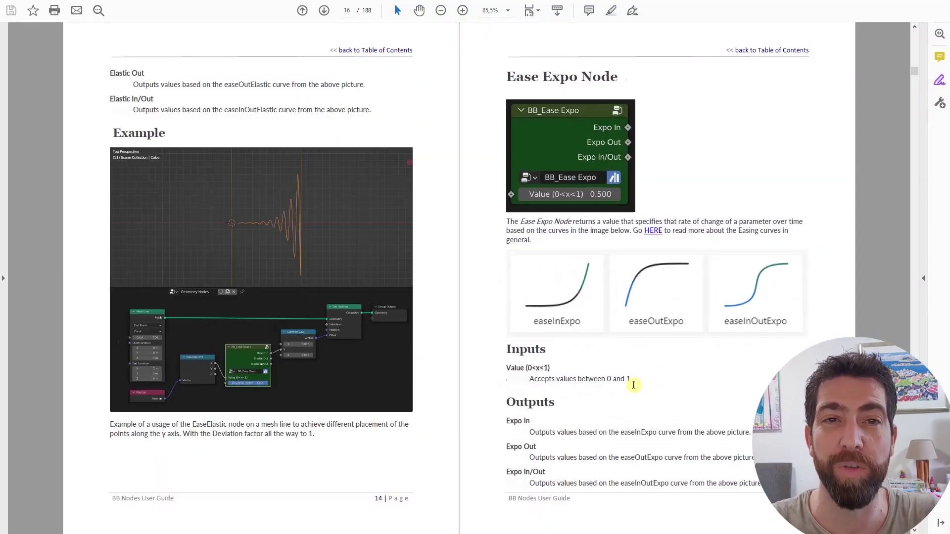
scroll(634, 385, "up", 10)
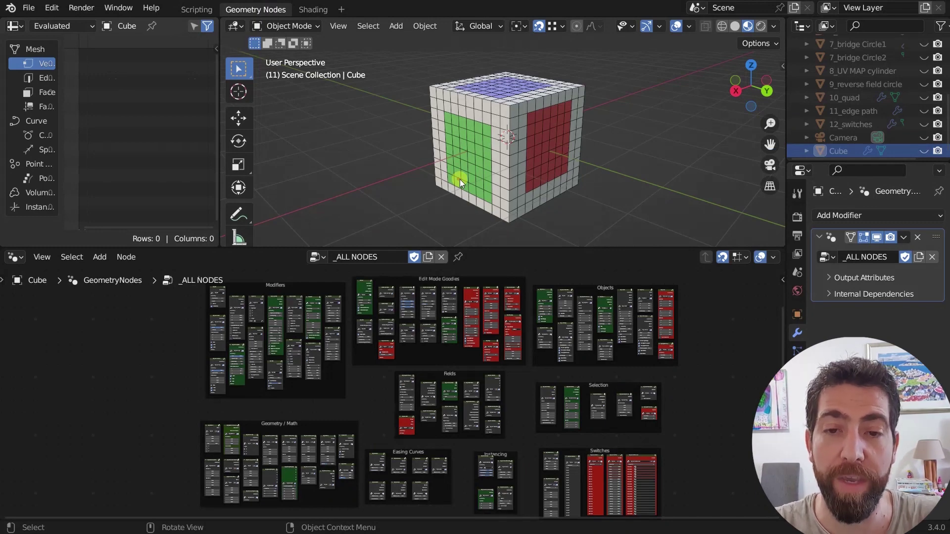
Step: Examine the categorized and colour-coded node groups of the _ALL NODES tree in a maximized node editor, and restore the layout
middle_click_drag(491, 339, 489, 337)
key("ctrl+space")
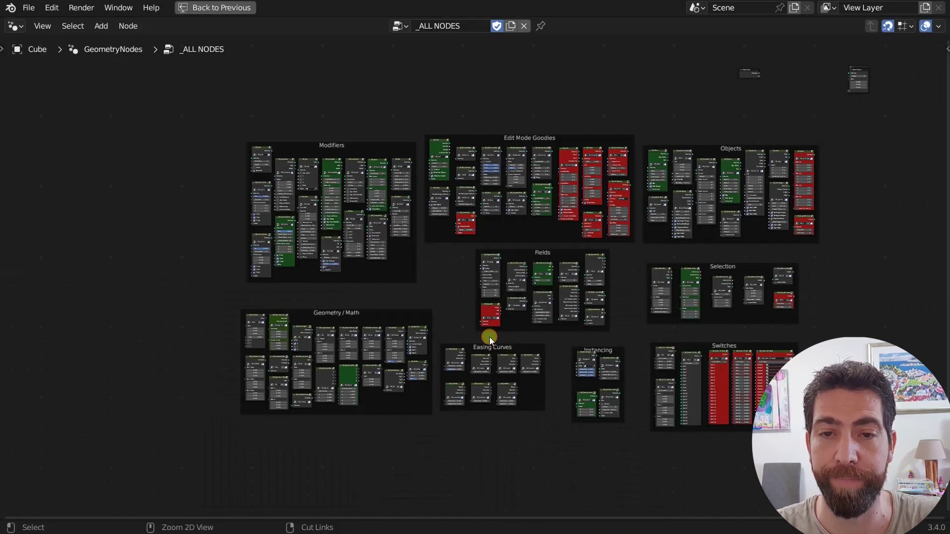
middle_click_drag(498, 282, 539, 287, "ctrl")
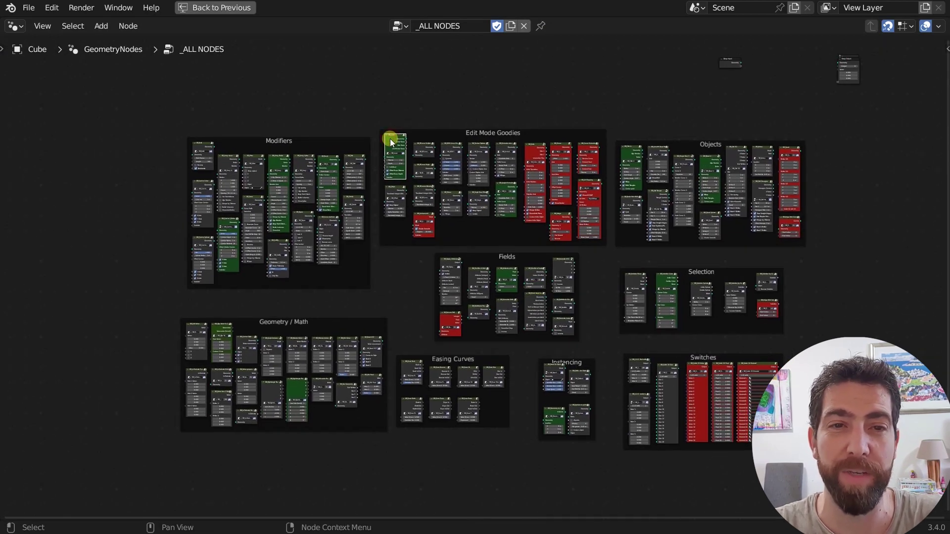
left_click(536, 152)
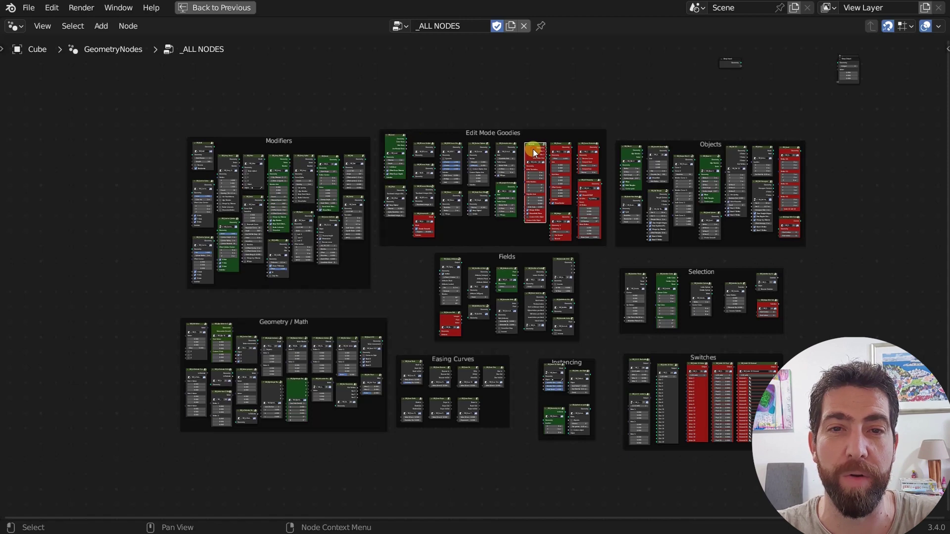
left_click(549, 102)
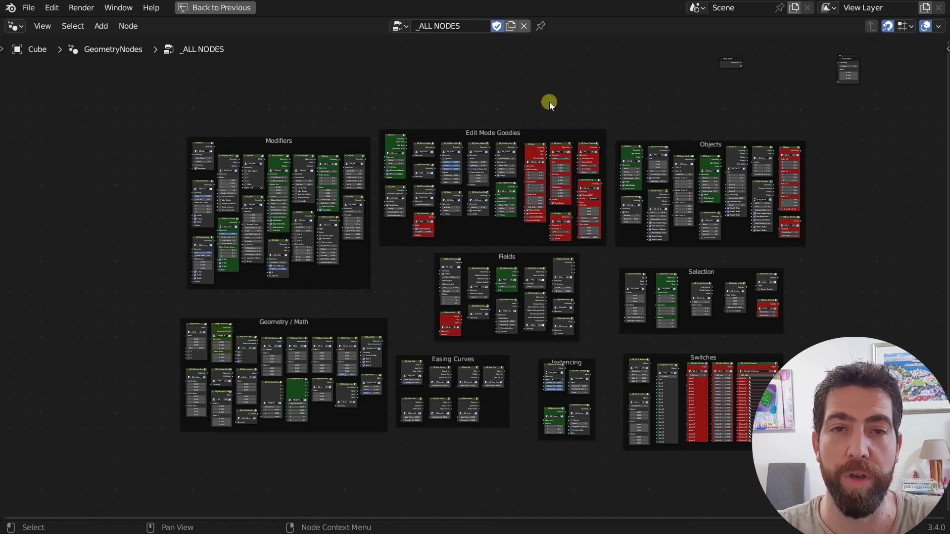
key("ctrl+space")
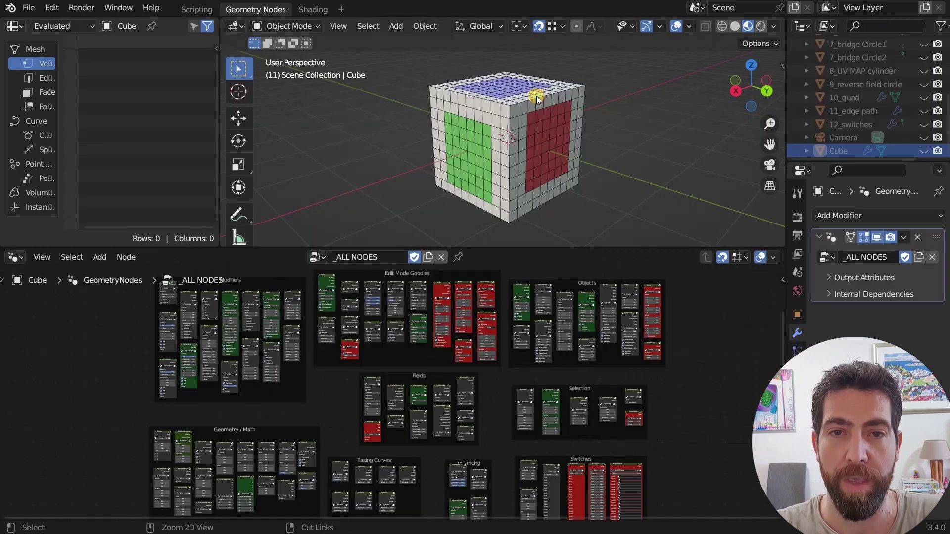
Step: Load the _NEW NODES node tree on the Cube and frame its node categories
left_click(327, 258)
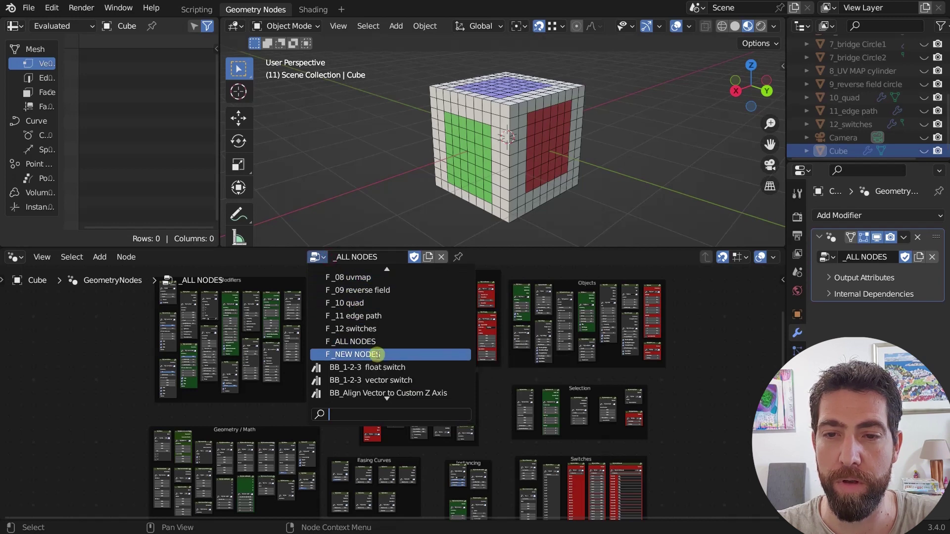
left_click(376, 354)
scroll(414, 360, "up", 2)
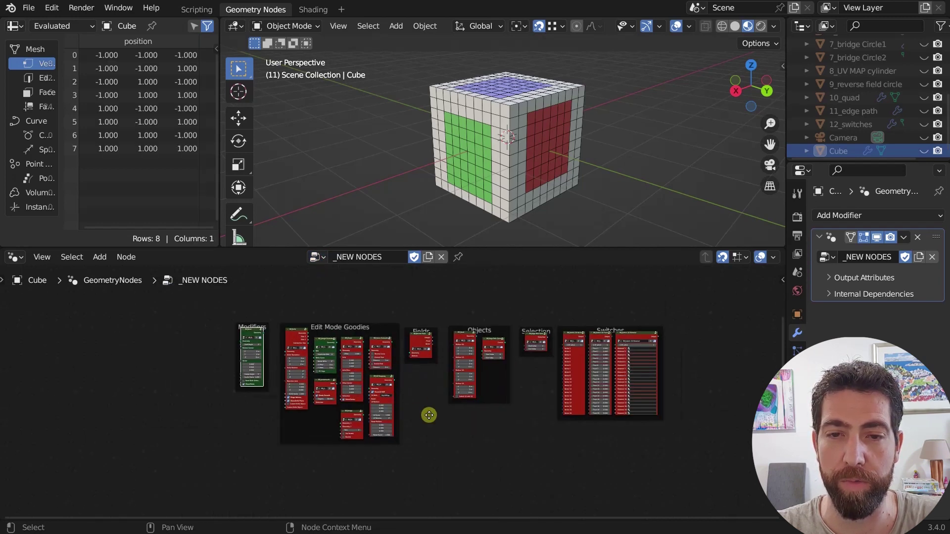
middle_click_drag(455, 426, 439, 428)
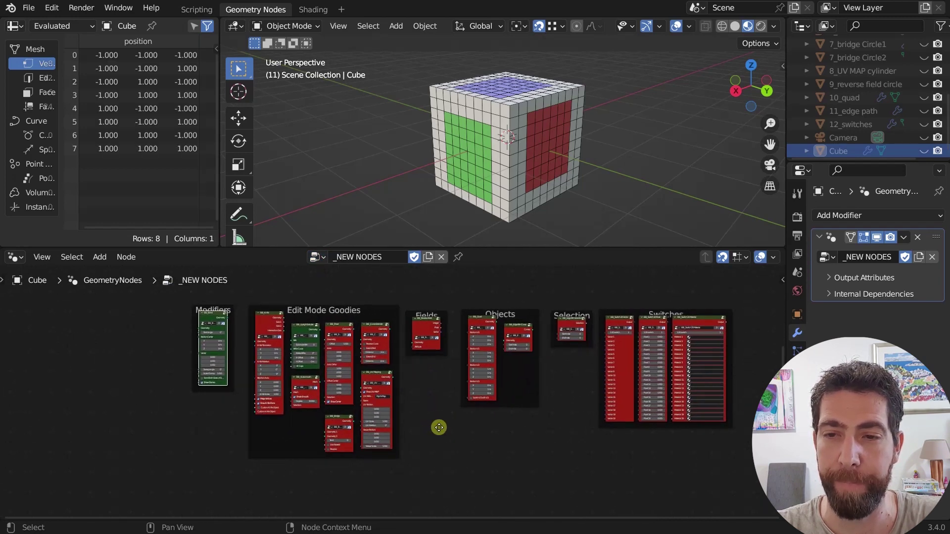
left_click(301, 342)
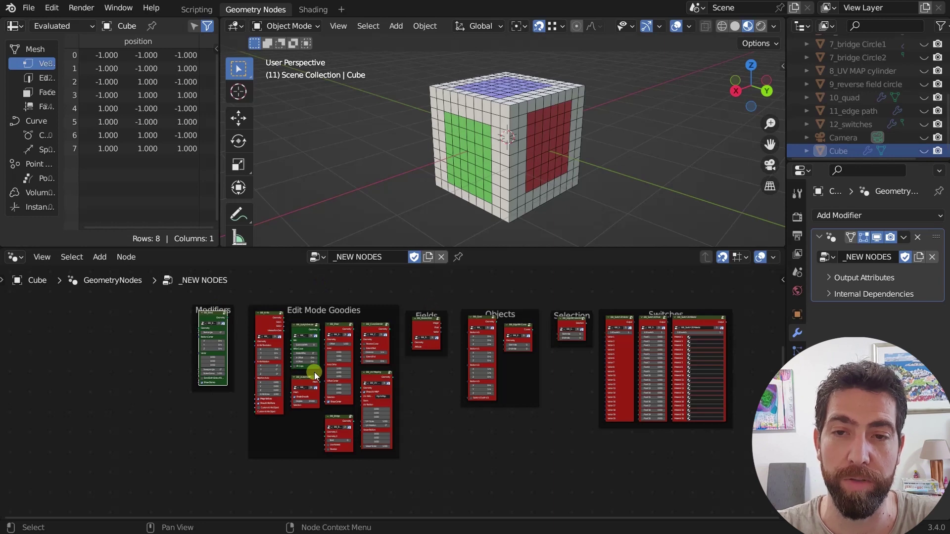
Step: Select the 1_Bend Cube and browse the BB Nodes categories for new nodes down to Modifiers
left_click(455, 176)
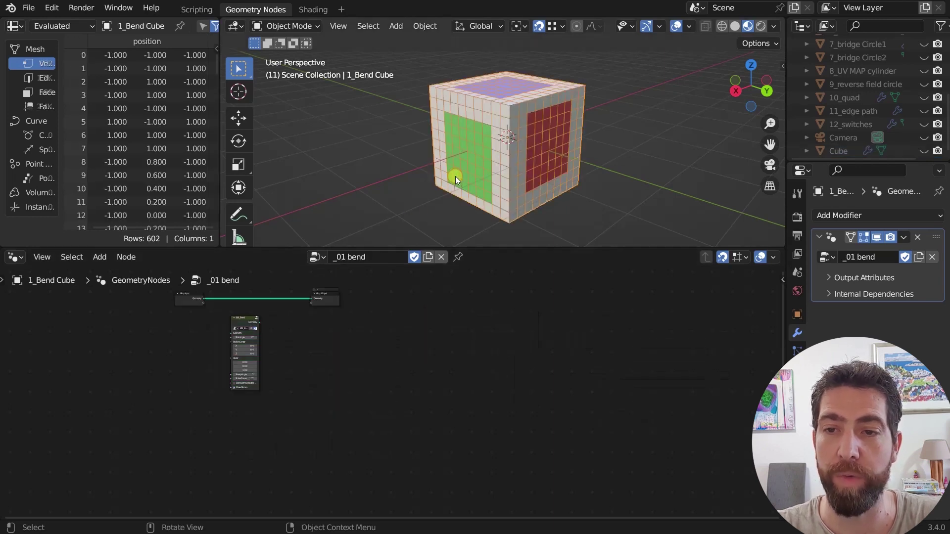
middle_click_drag(332, 372, 417, 372)
scroll(291, 352, "up", 3)
key("shift+a")
mouse_move(473, 370)
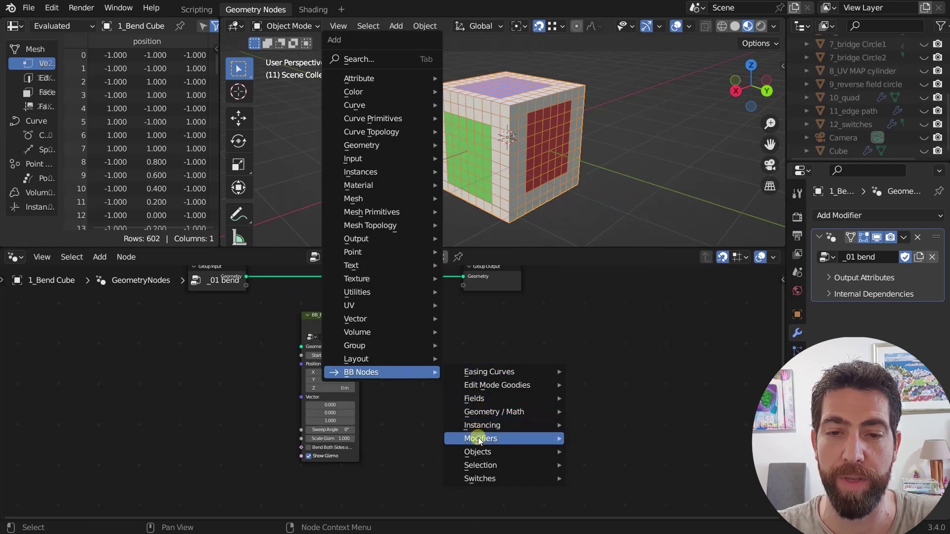
mouse_move(484, 440)
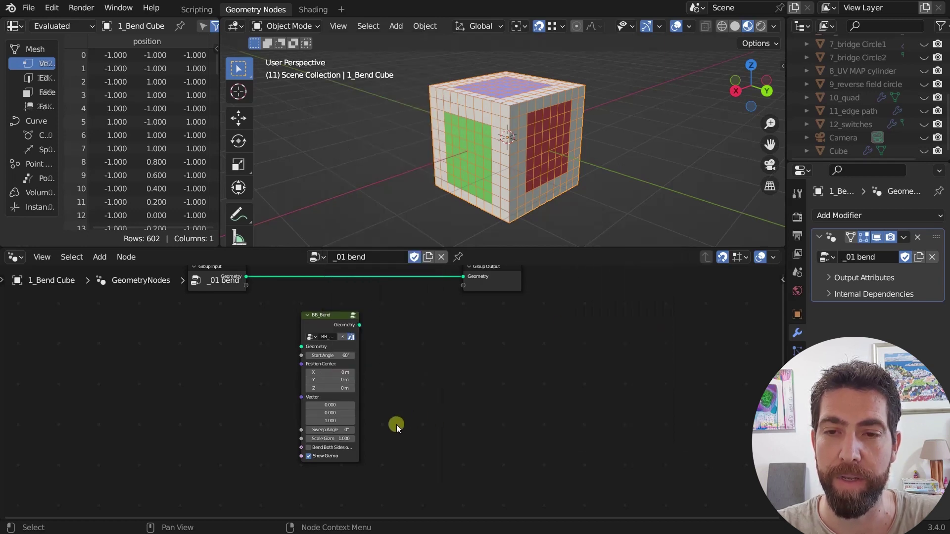
Step: Insert the BB_Bend node into the link between Group Input and Group Output of the _01 bend tree
middle_click_drag(397, 355, 475, 427)
scroll(453, 424, "up", 3)
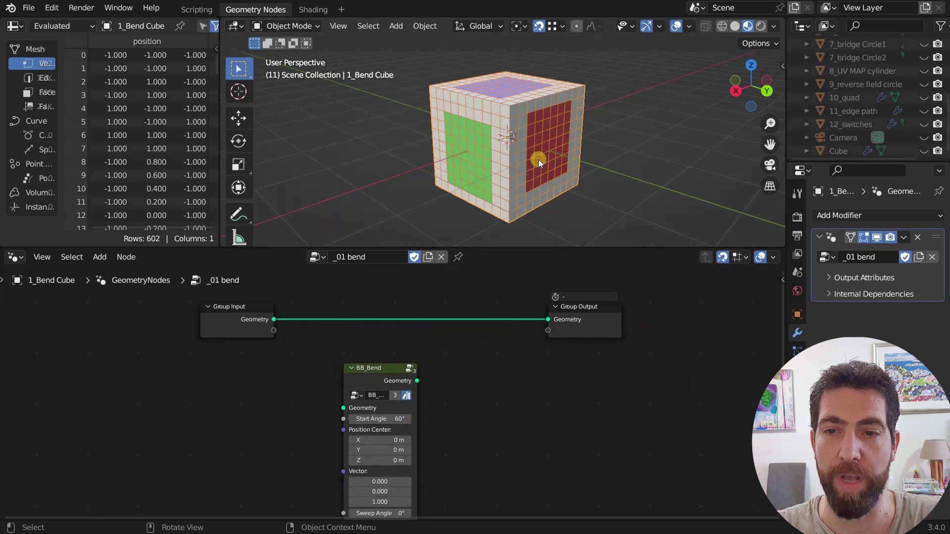
scroll(278, 337, "down", 2)
left_click(357, 356)
left_click_drag(357, 356, 365, 298)
middle_click_drag(521, 130, 580, 147)
scroll(536, 177, "down", 3)
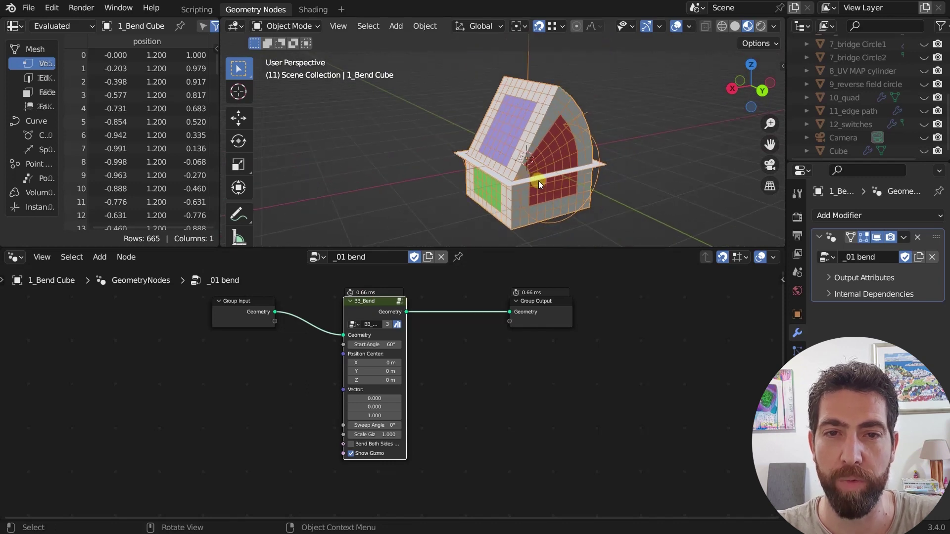
Step: Toggle BB_Bend's Show Gizmo option off and back on, and set the gizmo scale to 1.900
scroll(368, 447, "up", 3)
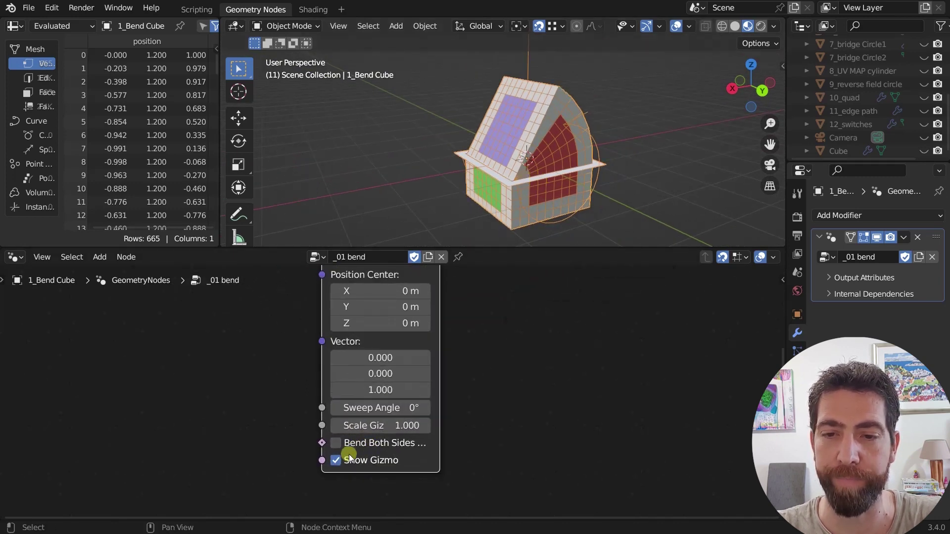
left_click(335, 461)
left_click(335, 460)
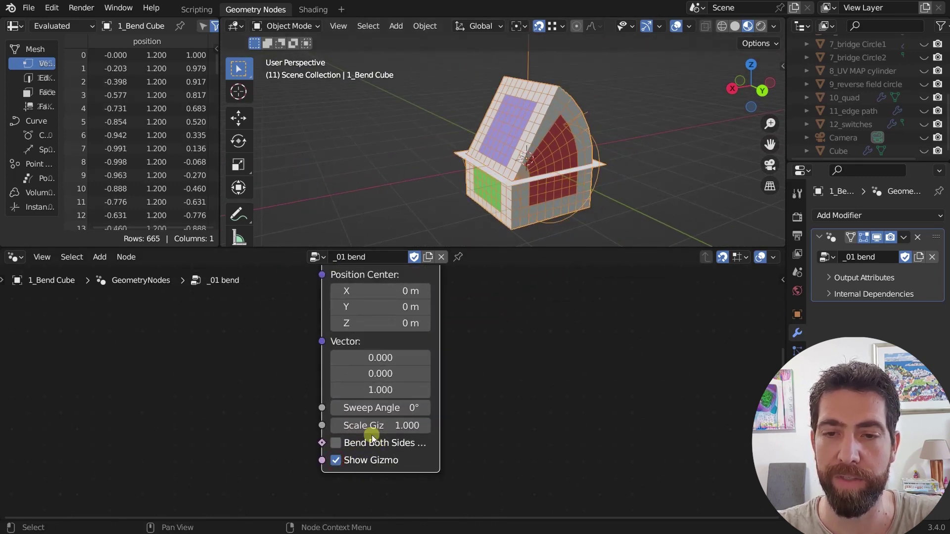
mouse_move(372, 435)
left_mouse_down()
mouse_move(373, 291)
mouse_move(373, 424)
left_mouse_up()
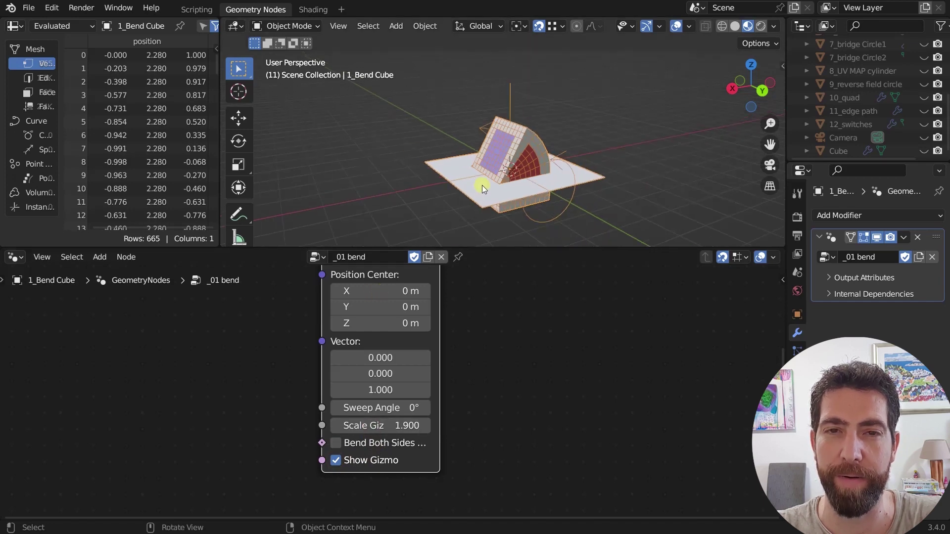
Step: Examine the bend gizmo's plane, axis line and rotation arrows around the bent cube from several angles
middle_click_drag(482, 185, 592, 185)
scroll(585, 177, "down", 3)
middle_click_drag(596, 106, 566, 111)
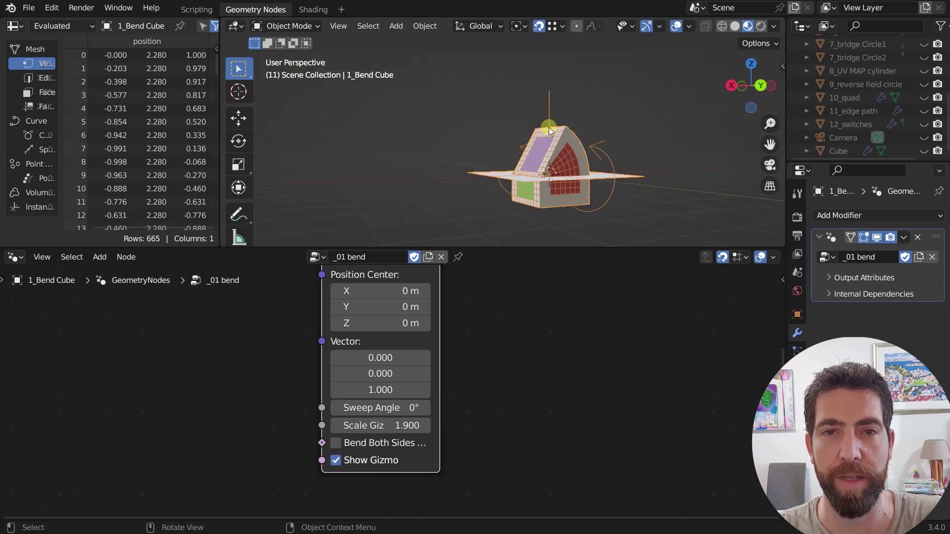
middle_click_drag(561, 143, 556, 180)
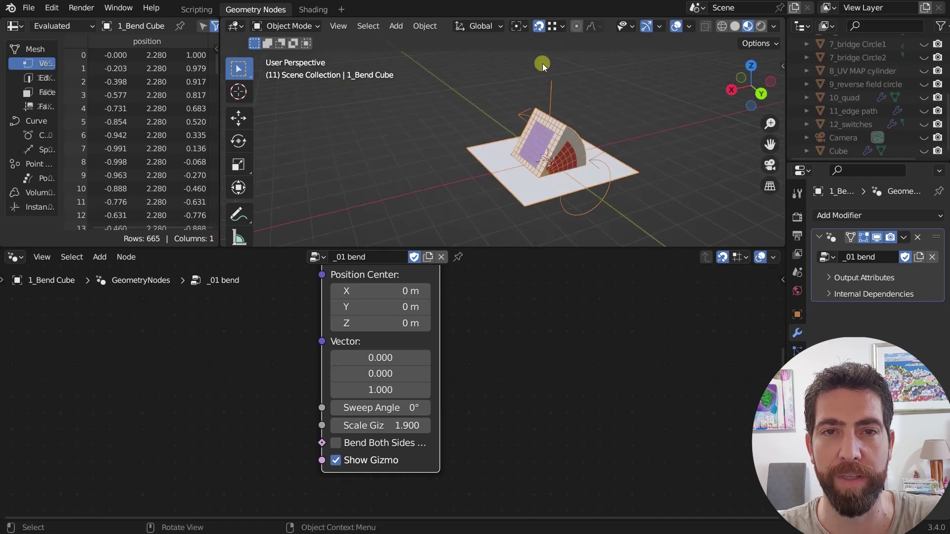
middle_click_drag(542, 63, 563, 188)
middle_click_drag(606, 209, 569, 164)
scroll(580, 90, "down", 3)
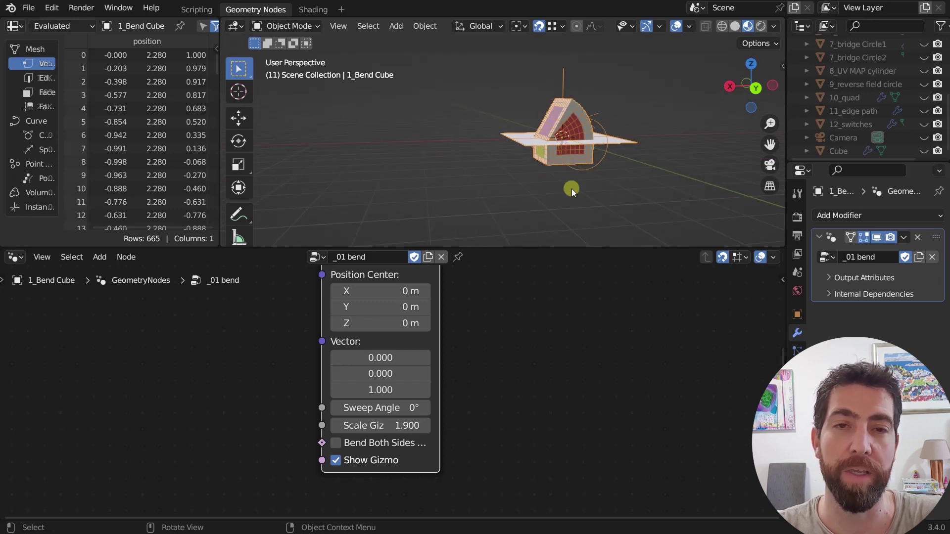
Step: Try the Bend Both Sides option on the BB_Bend node and turn it off again
scroll(360, 466, "up", 1)
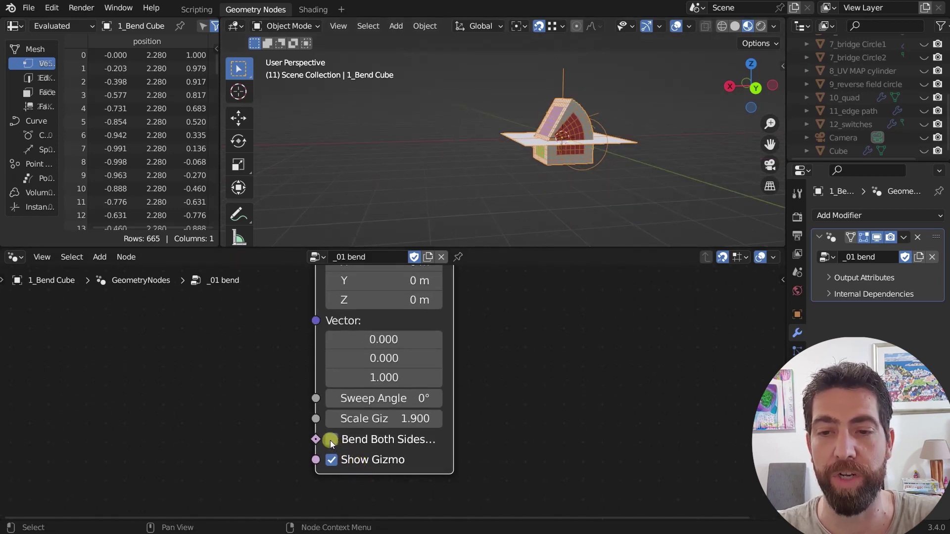
left_click(331, 441)
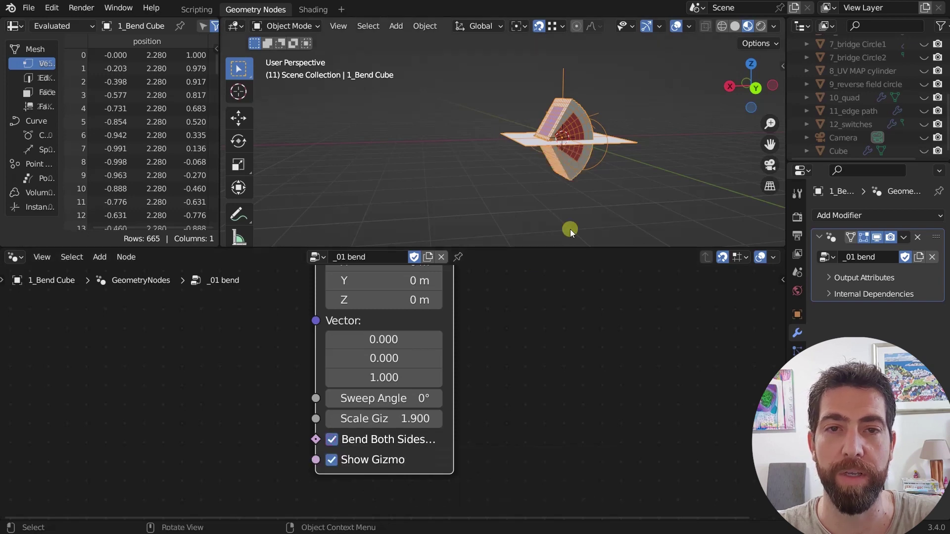
middle_click_drag(570, 230, 580, 195)
left_click(331, 440)
middle_click_drag(568, 145, 570, 165)
scroll(433, 354, "down", 4)
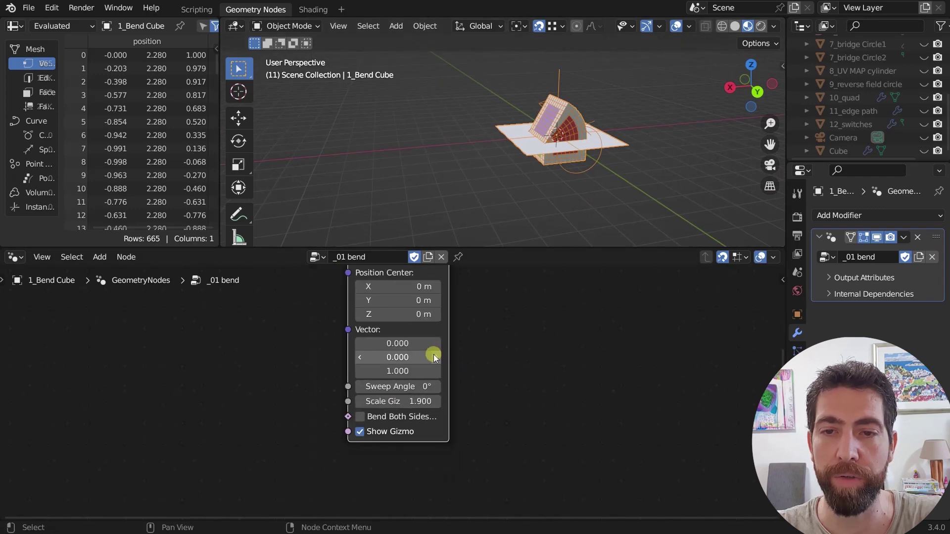
Step: Set the Start Angle of the BB_Bend node to 49°
scroll(408, 349, "up", 3)
left_click_drag(396, 340, 587, 204)
middle_click_drag(466, 385, 429, 349)
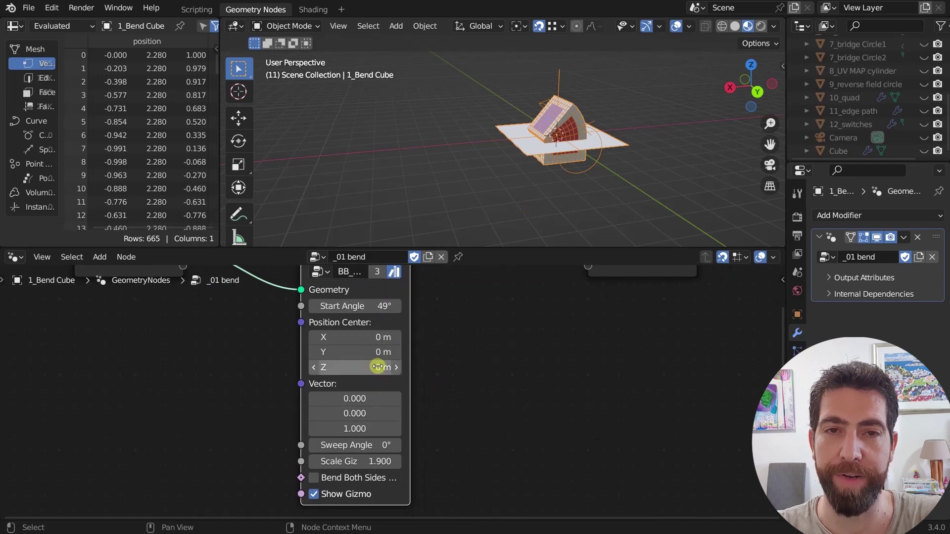
Step: Move BB_Bend's Position Center to 0.2 m along X
scroll(378, 367, "up", 1)
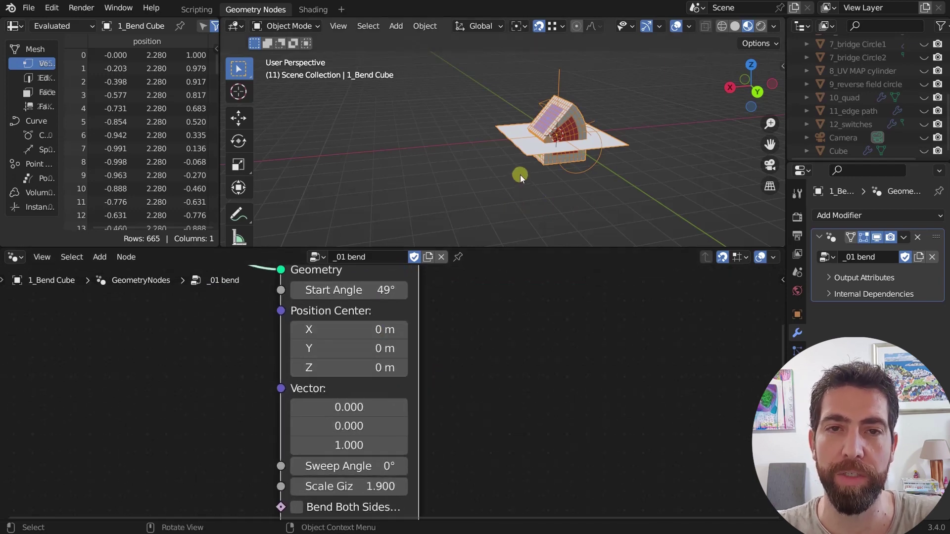
scroll(558, 135, "up", 2)
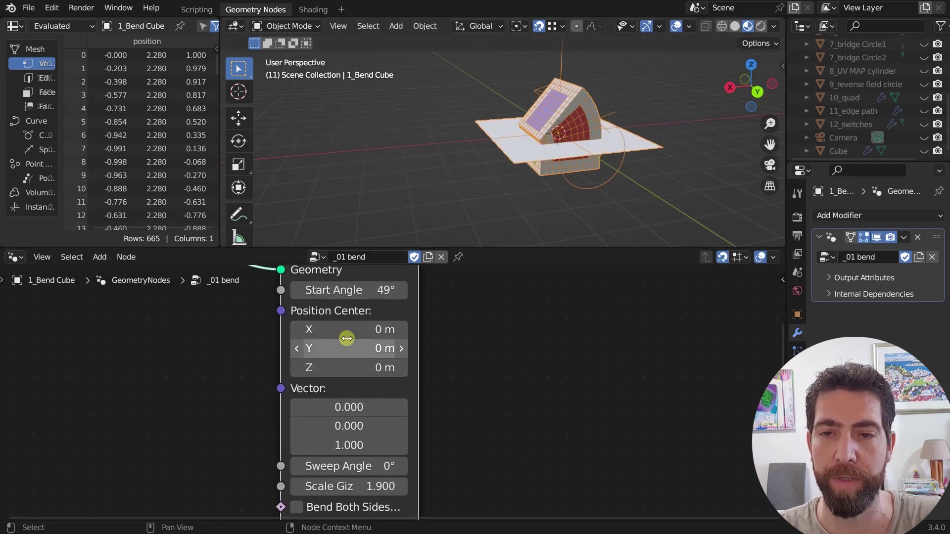
left_click_drag(346, 330, 583, 331)
middle_click_drag(354, 425, 346, 337)
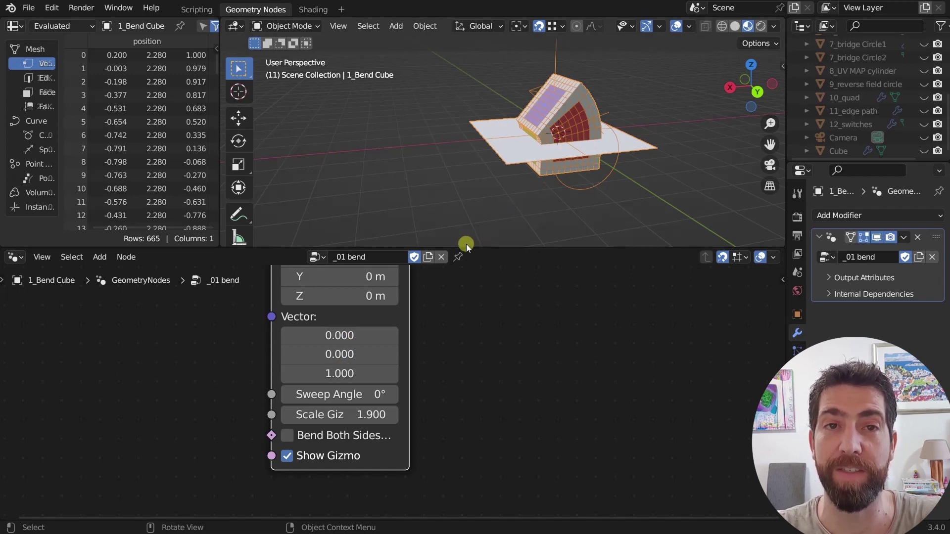
scroll(523, 194, "down", 2)
middle_click_drag(550, 159, 549, 166)
scroll(550, 152, "up", 1)
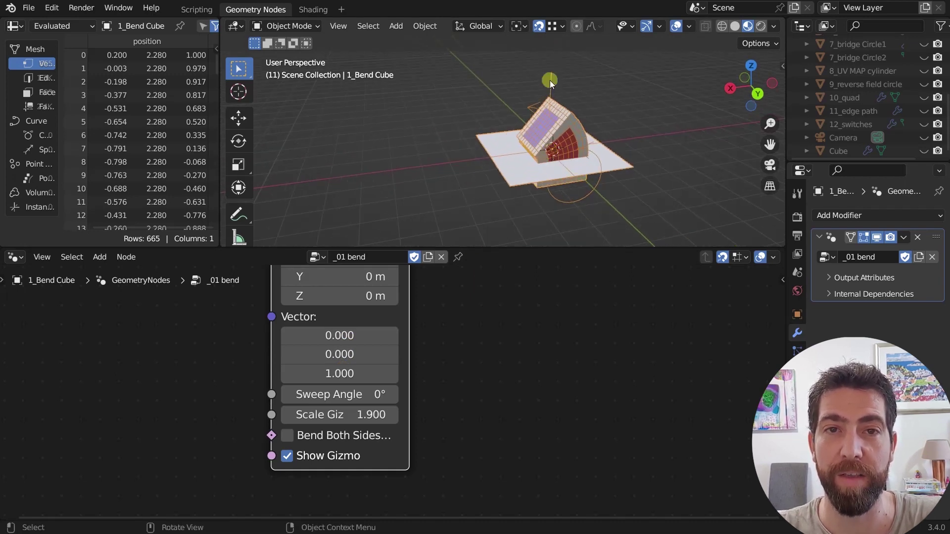
Step: Try a different Y component in BB_Bend's Vector and reset it to 0
left_click_drag(333, 354, 579, 220)
middle_click_drag(470, 232, 554, 151)
left_click(336, 361)
type("0")
key("Return")
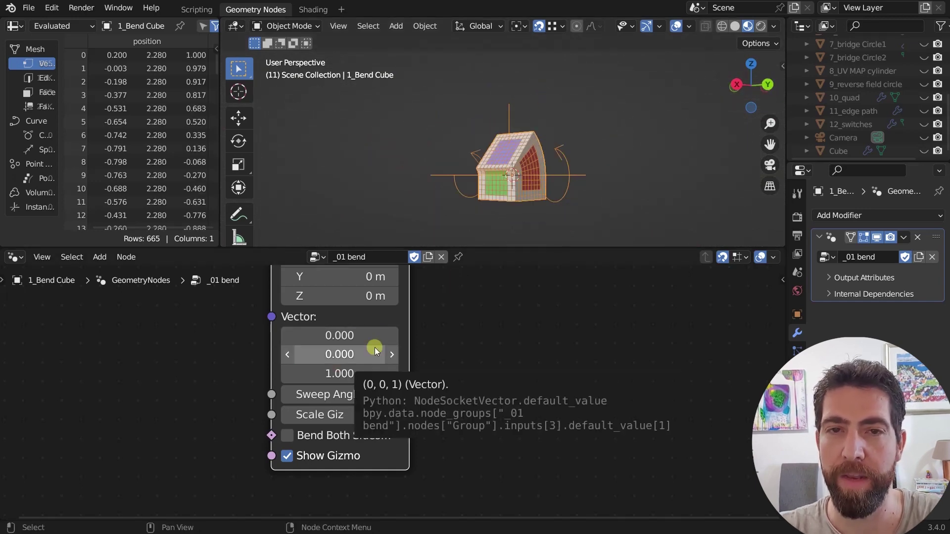
middle_click_drag(509, 170, 511, 208)
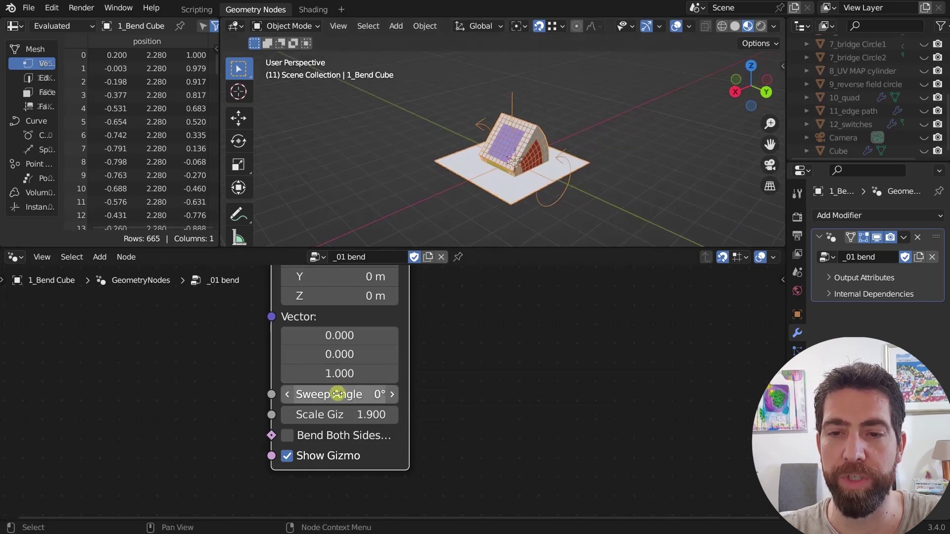
Step: Try a Sweep Angle of 48° on BB_Bend and reset it to 0°
left_click_drag(336, 394, 581, 320)
middle_click_drag(483, 213, 355, 188)
scroll(440, 354, "down", 8)
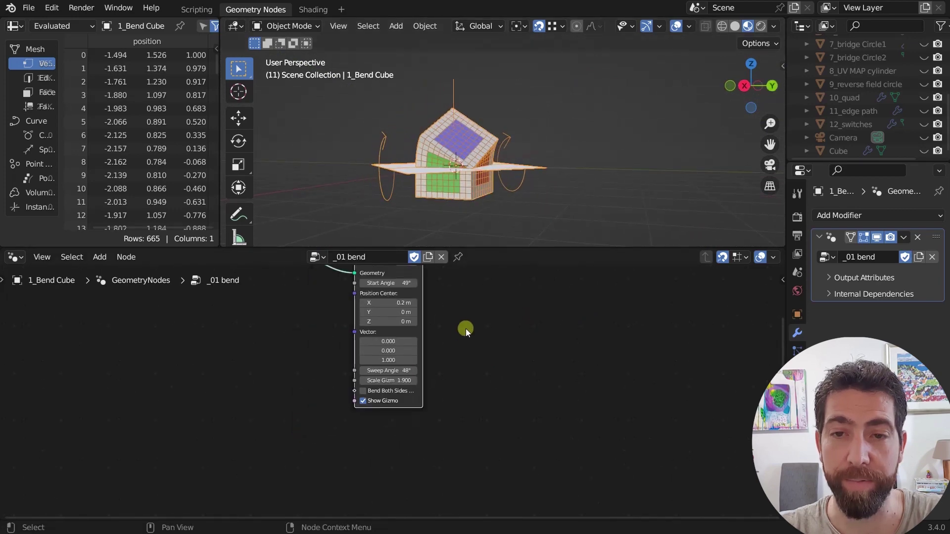
middle_click_drag(466, 329, 473, 382)
scroll(420, 396, "up", 3)
left_click(405, 436)
type("0")
key("Return")
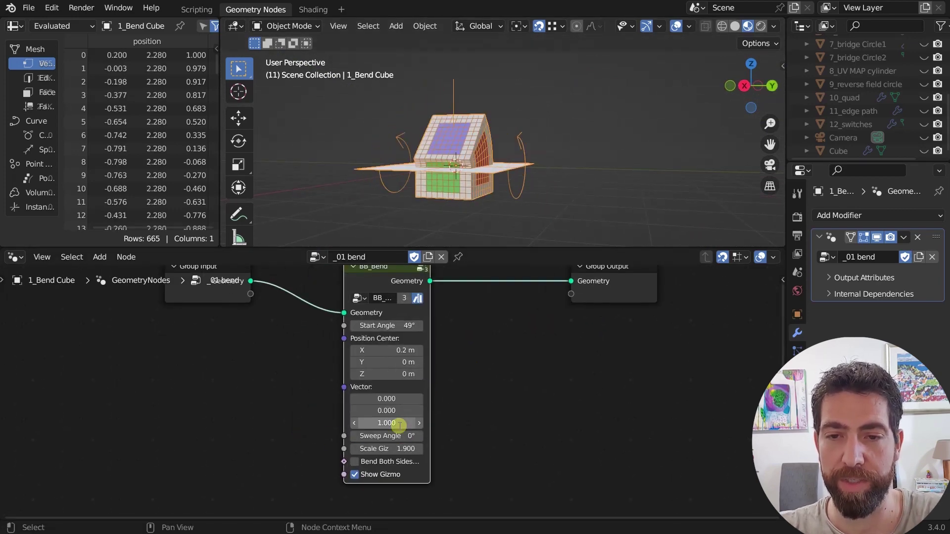
Step: Insert a Transform node between Group Input and BB_Bend and set its X Scale to 0.14
scroll(376, 414, "down", 4)
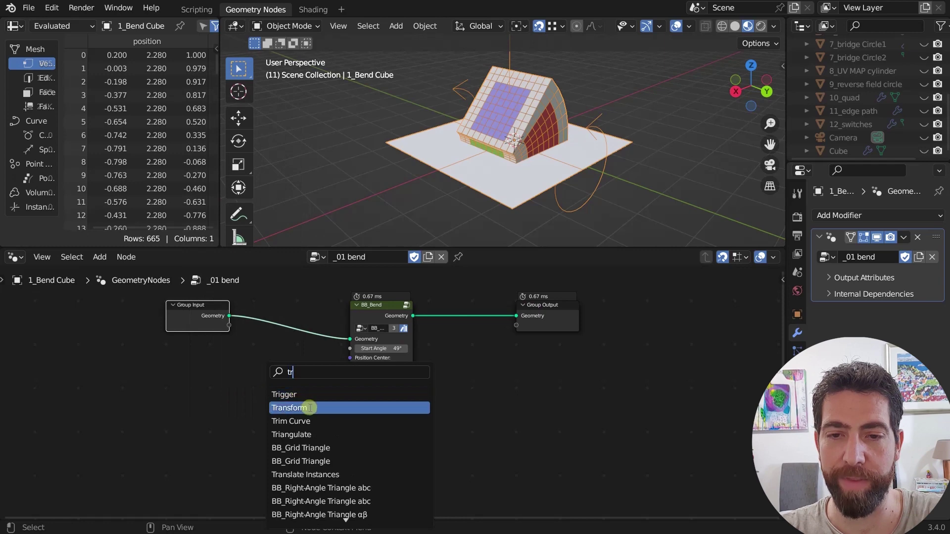
left_click(310, 408)
left_click(313, 336)
left_click(295, 415)
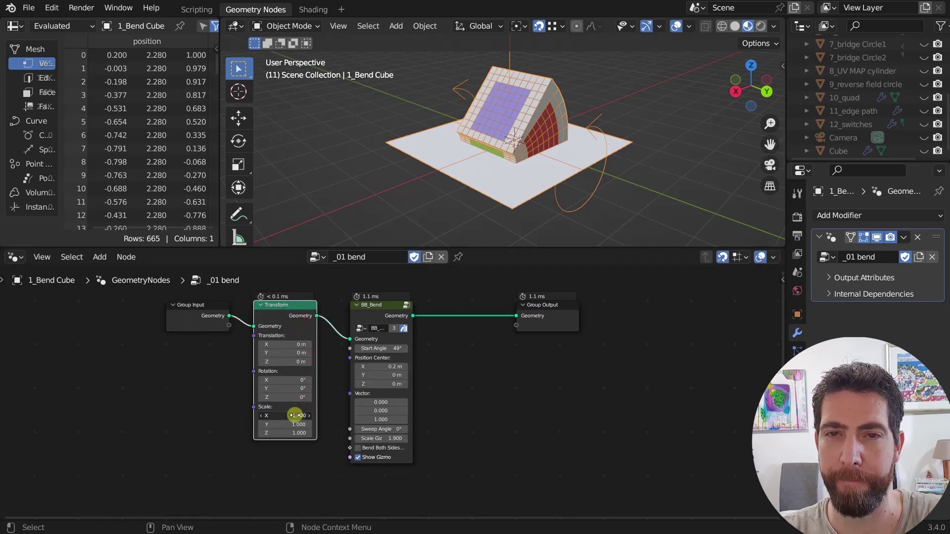
type("0.14")
key("Return")
Step: Set BB_Bend's Start Angle to 180° and enable Bend Both Sides
middle_click_drag(532, 148, 503, 117)
left_click(382, 348)
type("180")
key("Return")
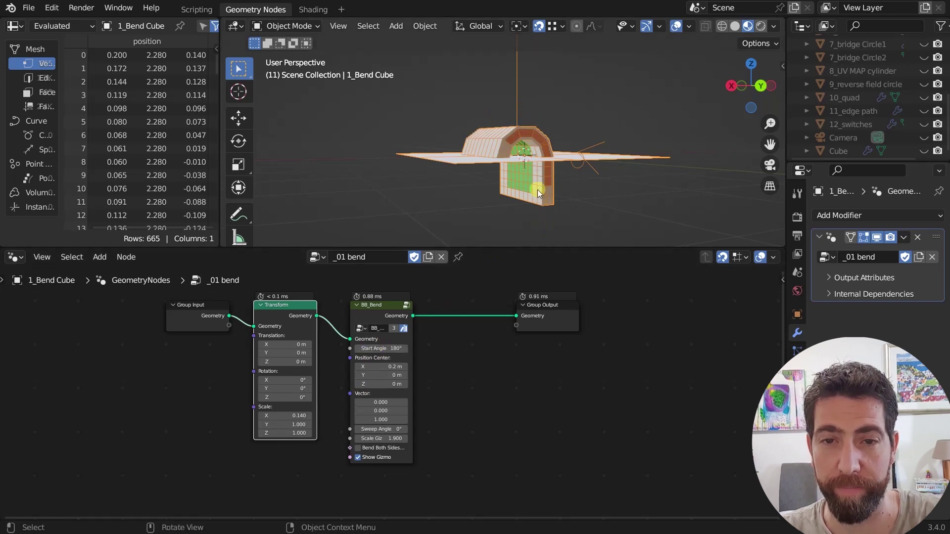
left_click(358, 449)
middle_click_drag(575, 108, 579, 194)
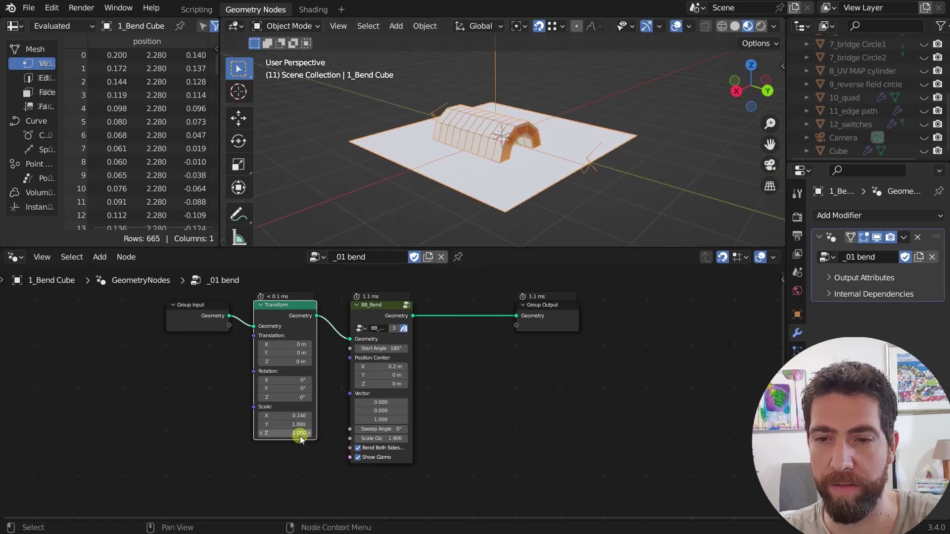
Step: Stretch the geometry by setting the Transform node's Y Scale to 2.7
left_click_drag(290, 425, 538, 291)
scroll(503, 153, "down", 3)
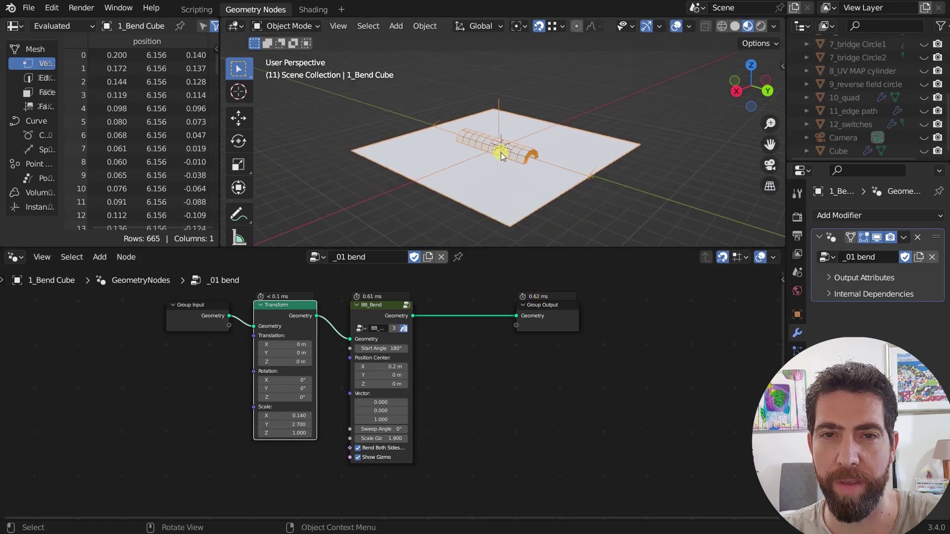
scroll(502, 157, "up", 1)
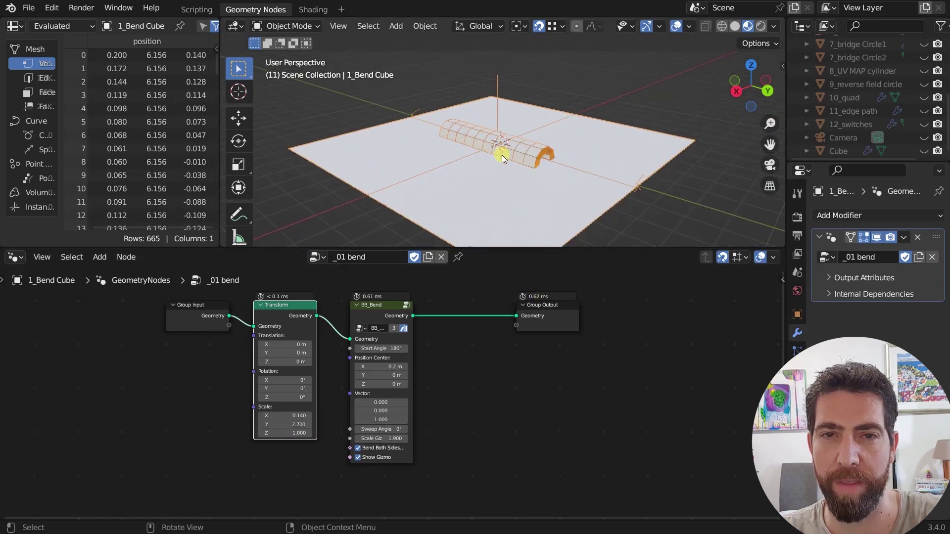
Step: Duplicate BB_Bend onto the link before Group Output and turn off Show Gizmo on the first BB_Bend
left_click(387, 308)
key("shift+d")
left_click(475, 307)
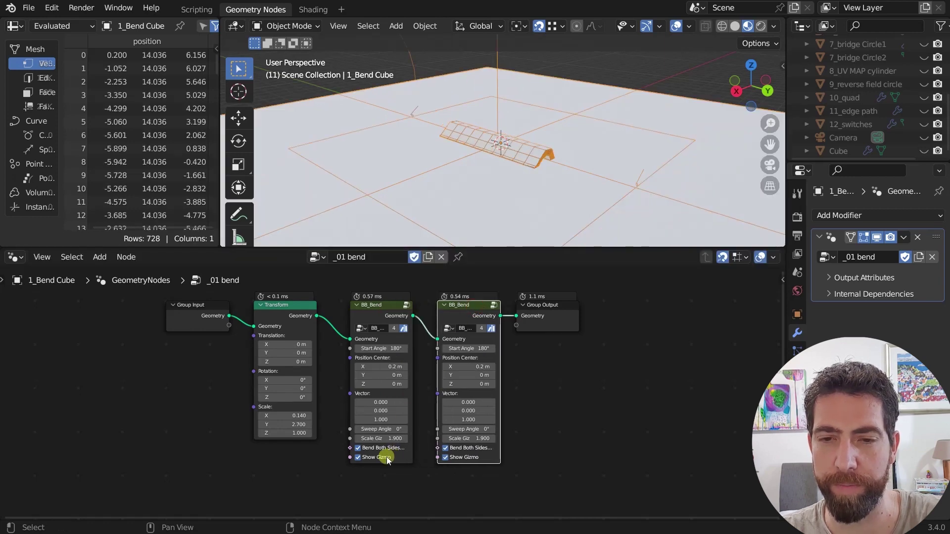
left_click(357, 459)
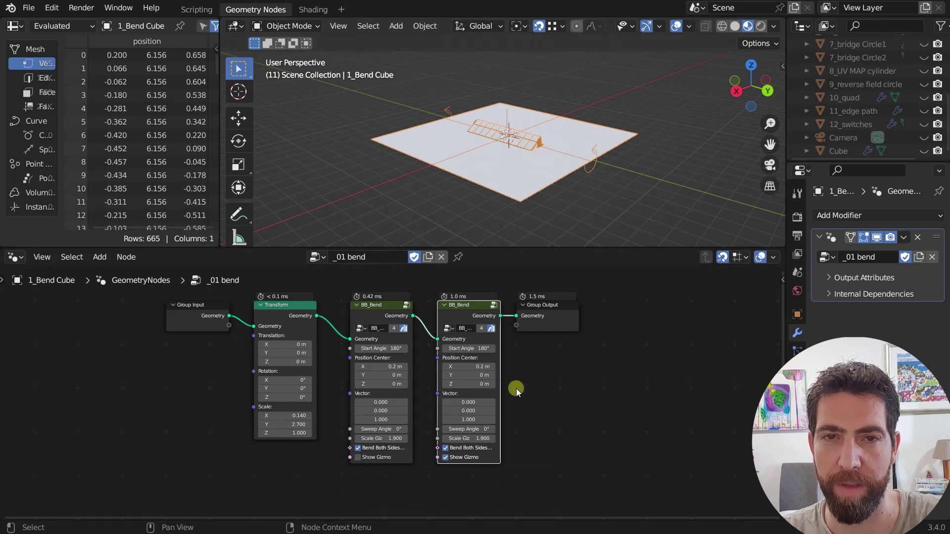
Step: Set the second BB_Bend's Vector to point along Y, with Y at 1 and Z at 0
scroll(516, 388, "up", 2)
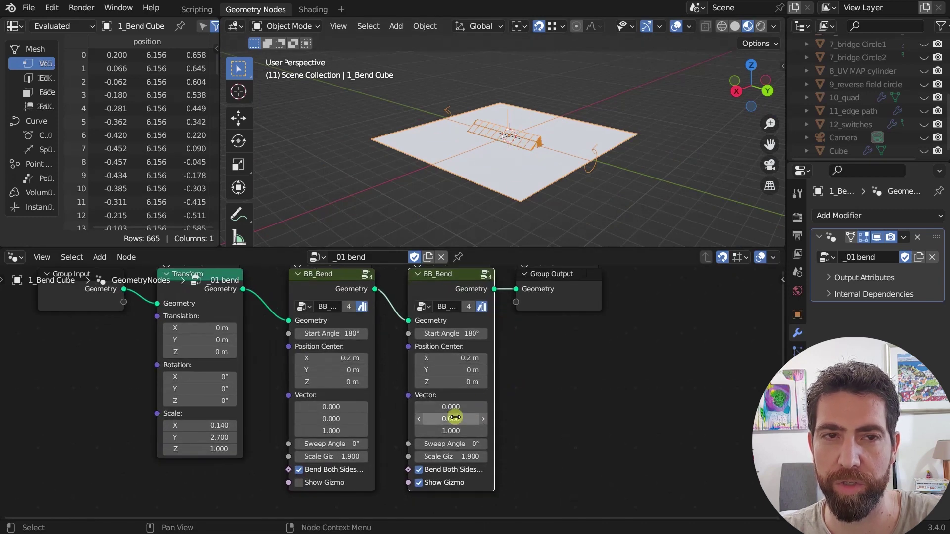
left_click(455, 419)
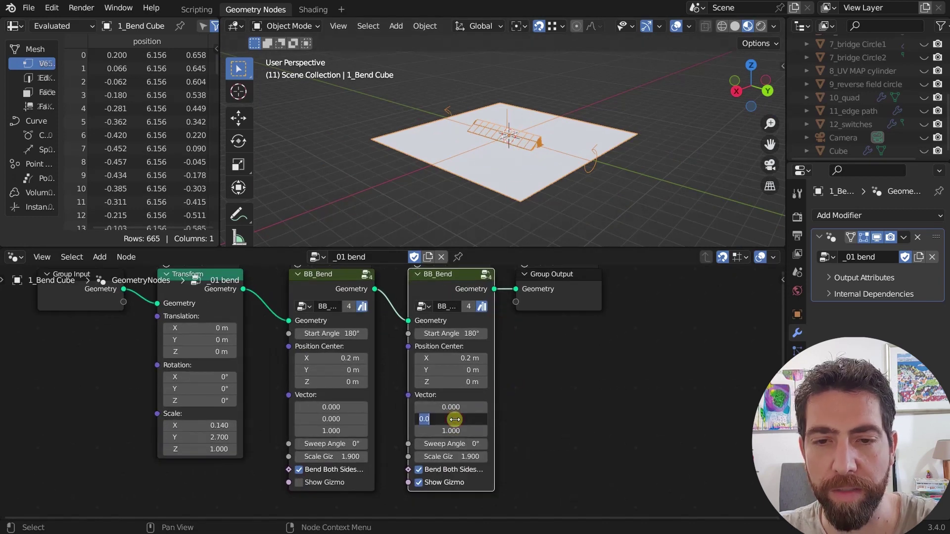
type("1")
key("Return")
left_click(466, 428)
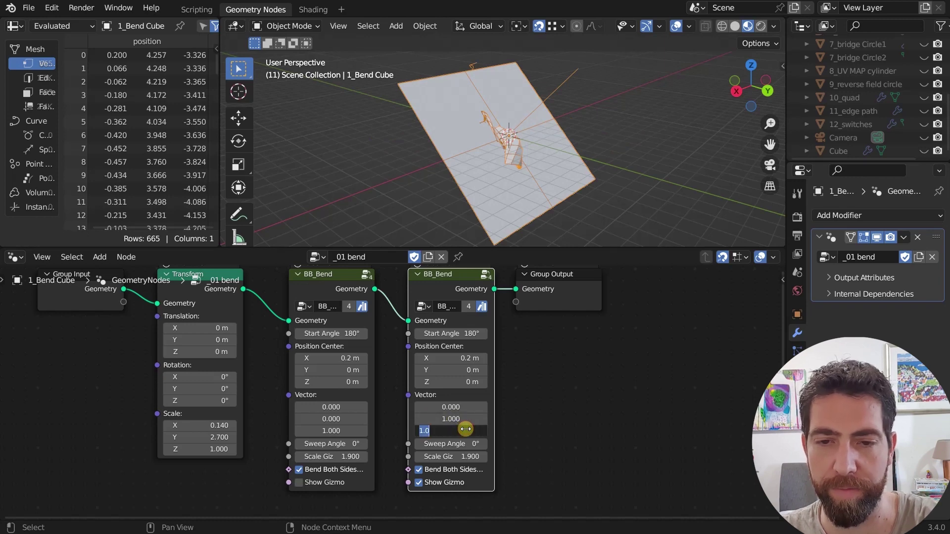
type("0")
key("Return")
scroll(502, 139, "up", 5)
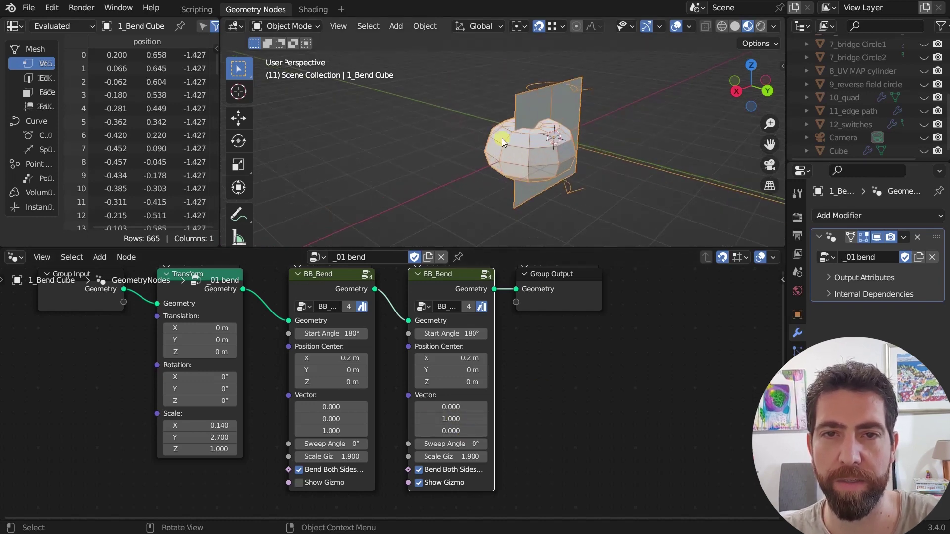
middle_click_drag(502, 139, 514, 161)
Step: Move the second BB_Bend's Position Center to 1.6 m along X
left_click_drag(468, 358, 483, 183)
scroll(483, 183, "down", 4)
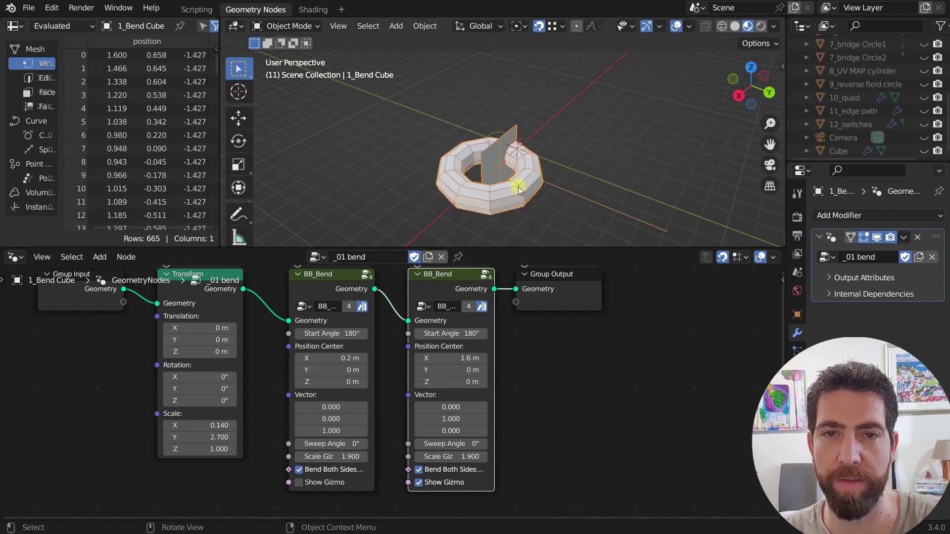
middle_click_drag(518, 186, 491, 188)
scroll(555, 179, "up", 3)
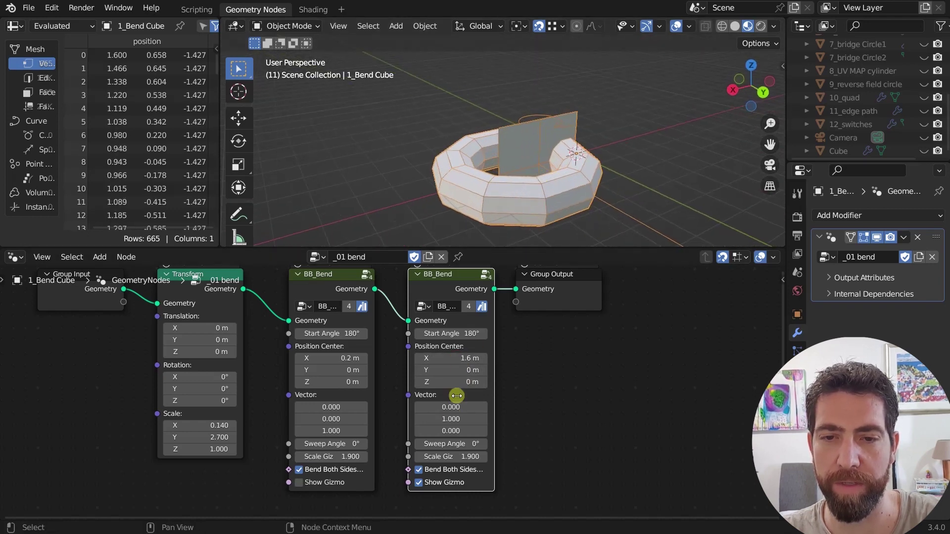
Step: Turn off Show Gizmo on the second BB_Bend and Bend Both Sides on the first one
left_click(419, 483)
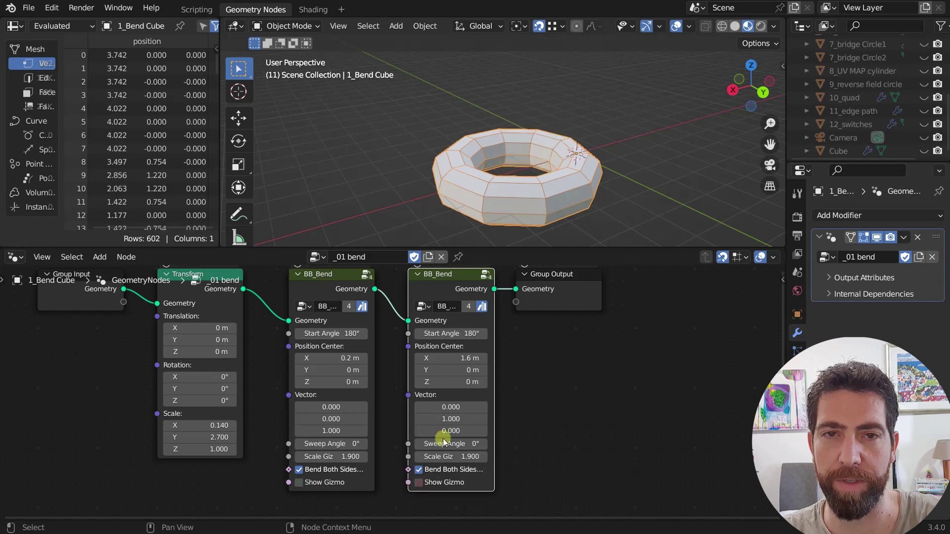
scroll(577, 143, "down", 2)
middle_click_drag(577, 144, 588, 190)
scroll(482, 331, "down", 3)
scroll(512, 164, "up", 1)
left_click(368, 418)
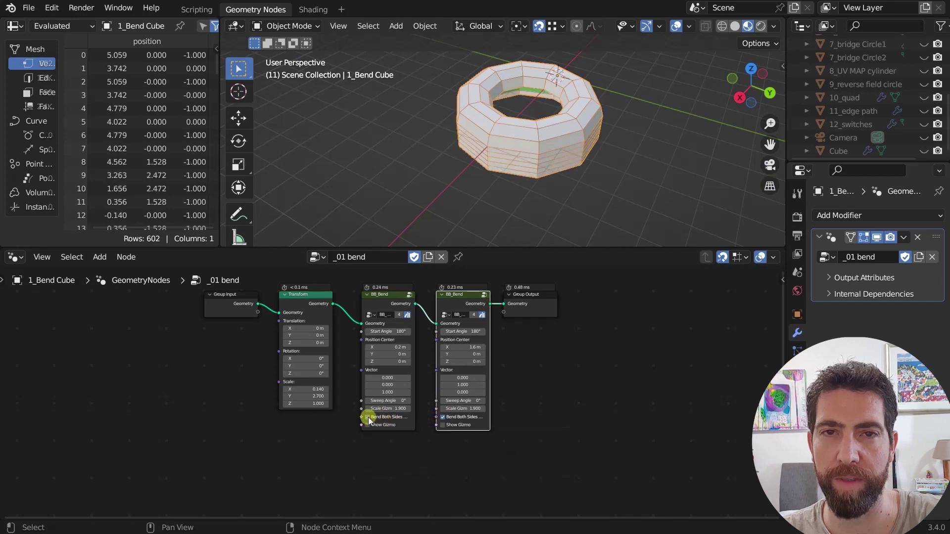
middle_click_drag(511, 201, 468, 158)
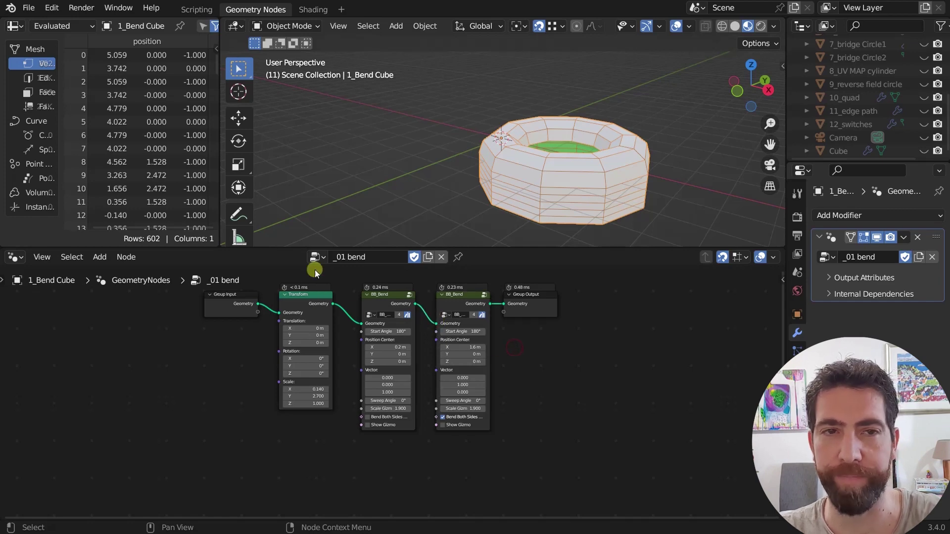
Step: Hide 1_Bend Cube, show 2_Knife Sphere and 2_Knife Custom, and select the knife sphere
scroll(909, 99, "up", 5)
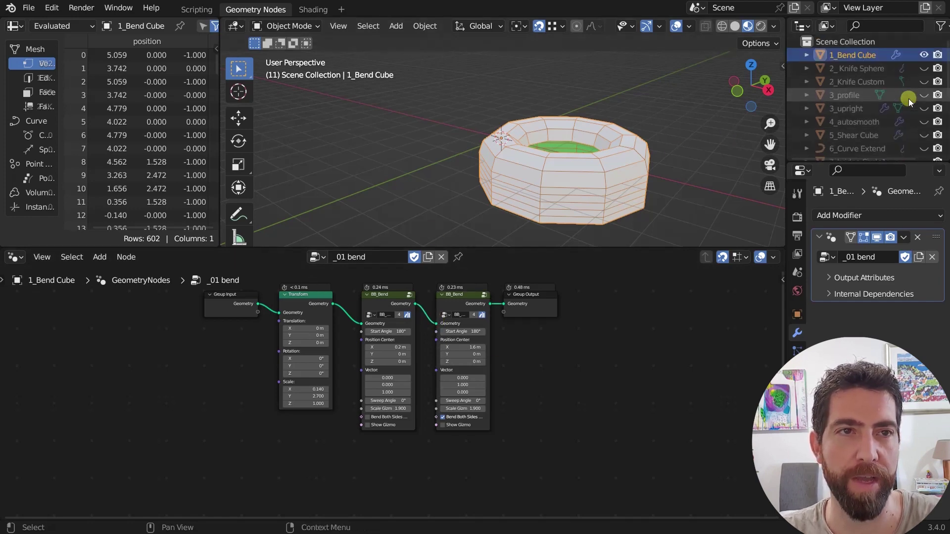
left_click(924, 68)
left_click(924, 54)
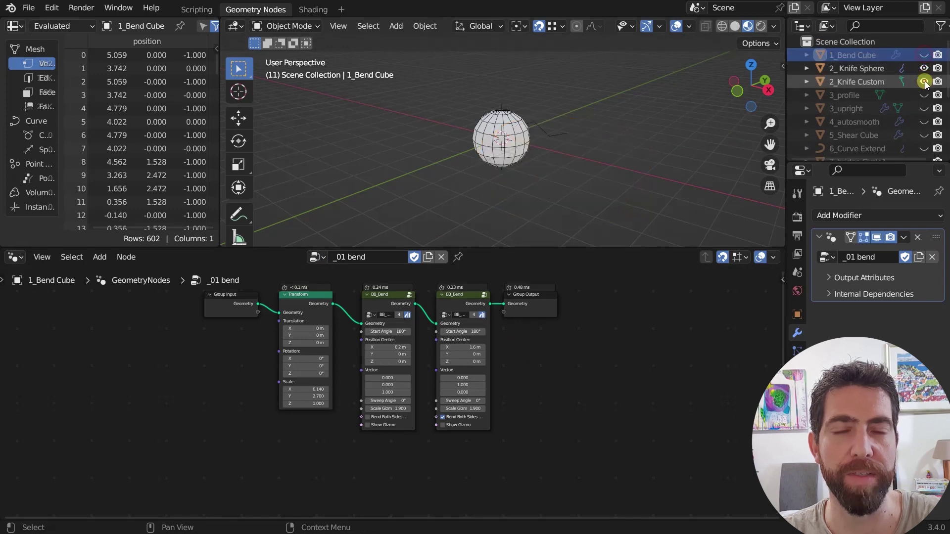
left_click(924, 82)
left_click(536, 124)
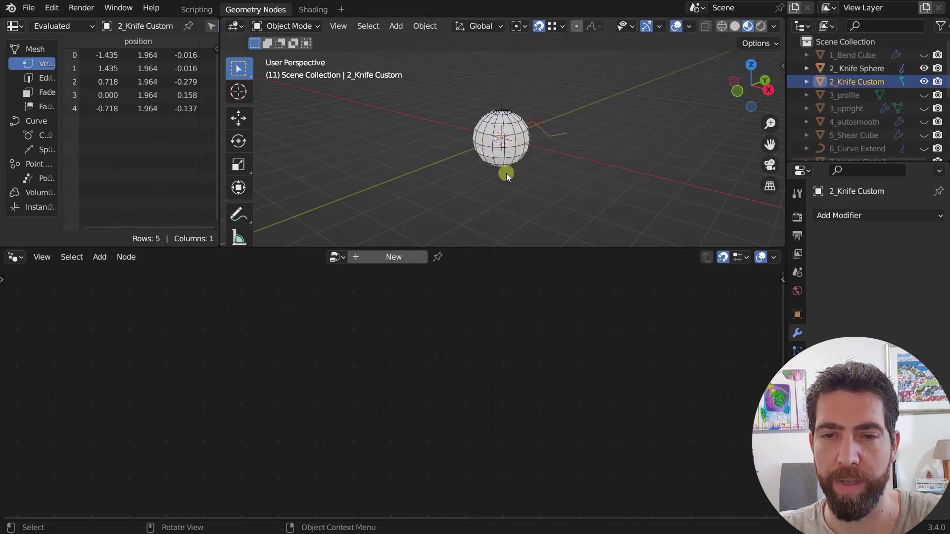
left_click(518, 133)
Step: Examine the sphere with its knife plane and the inputs and outputs of the BB_Knife node
scroll(526, 139, "up", 4)
scroll(527, 138, "down", 2)
middle_click_drag(527, 139, 516, 138)
scroll(441, 398, "down", 3)
scroll(346, 310, "up", 2)
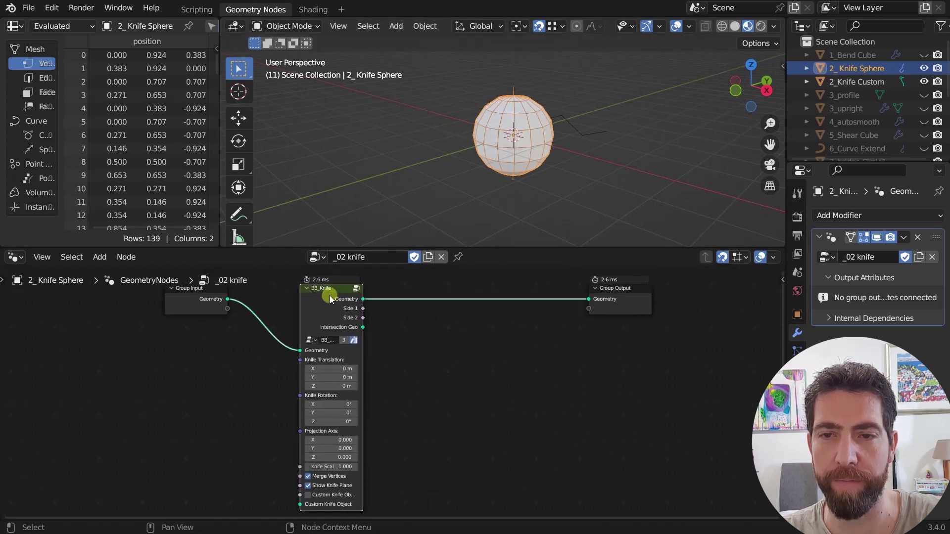
scroll(441, 376, "down", 2)
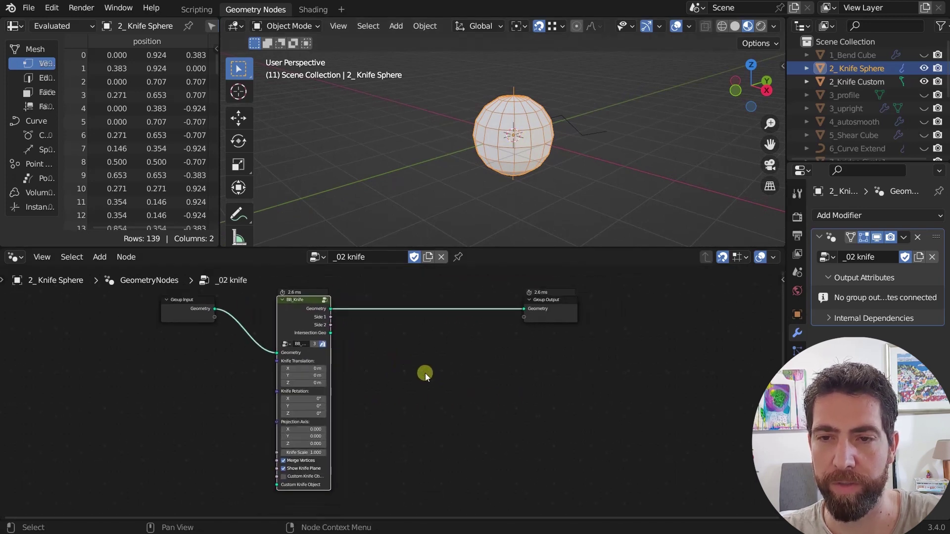
scroll(533, 132, "up", 2)
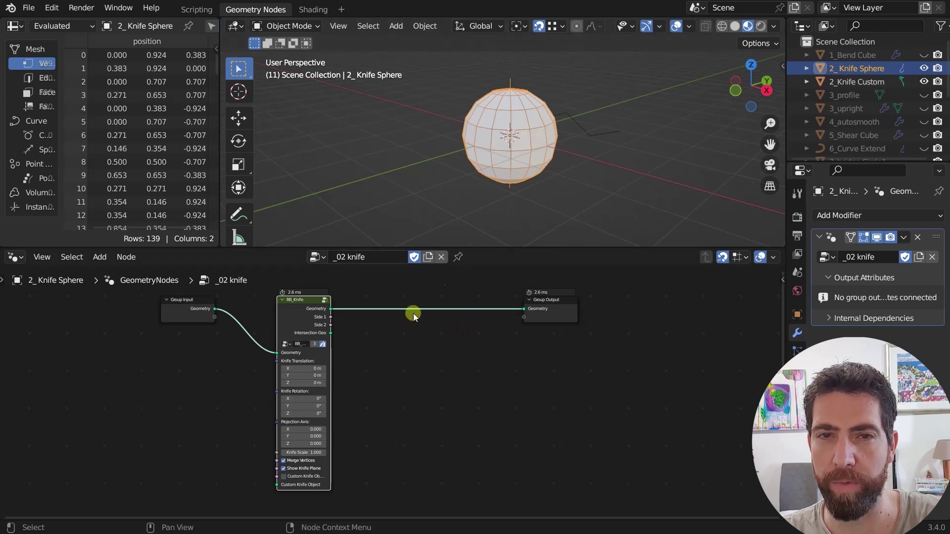
middle_click_drag(511, 187, 462, 241)
scroll(341, 420, "up", 4)
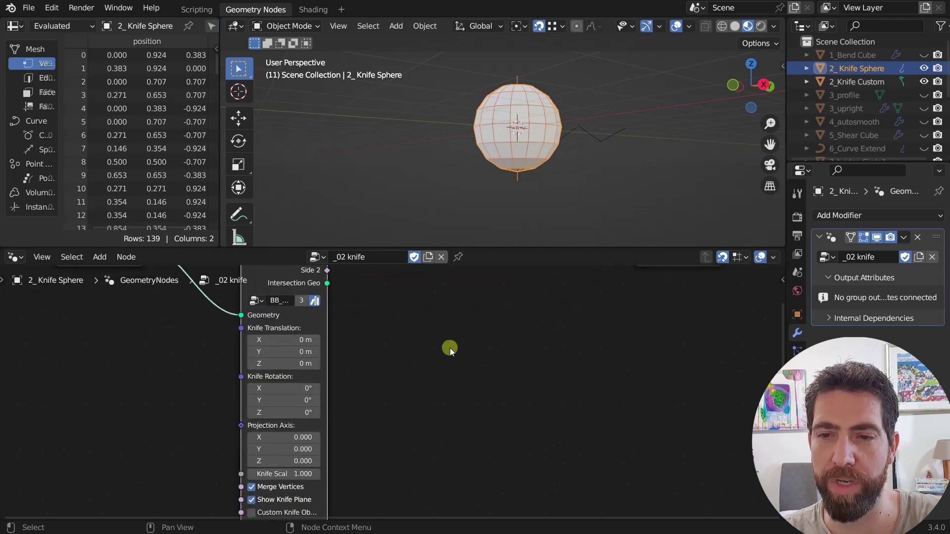
scroll(443, 349, "down", 1)
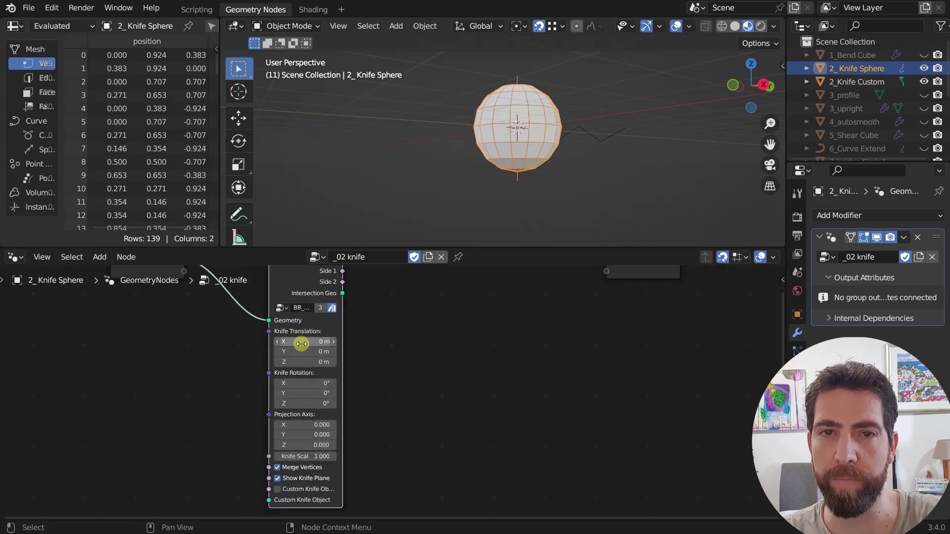
Step: Set BB_Knife's Knife Translation to 1.7 m along X and its Knife Rotation to 8.5° in X and 9.2° in Y
left_click_drag(301, 341, 550, 210)
middle_click_drag(467, 161, 560, 180)
left_click_drag(309, 384, 593, 261)
middle_click_drag(569, 93, 482, 111)
Step: Project the knife through the sphere by setting BB_Knife's Projection Axis X to -3.9
scroll(383, 393, "down", 1)
scroll(340, 424, "up", 5)
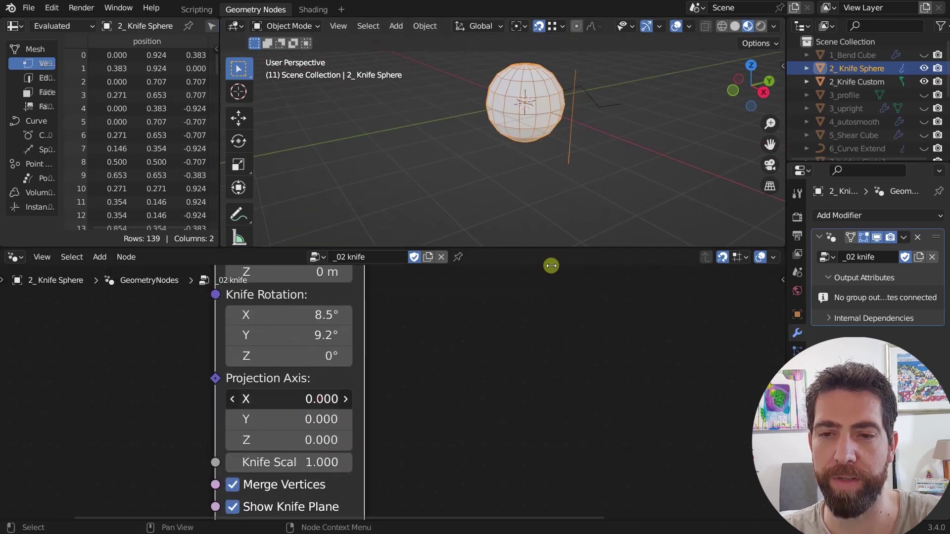
left_click_drag(551, 266, 525, 266)
middle_click_drag(448, 163, 455, 96)
scroll(303, 424, "down", 3)
middle_click_drag(297, 453, 293, 410)
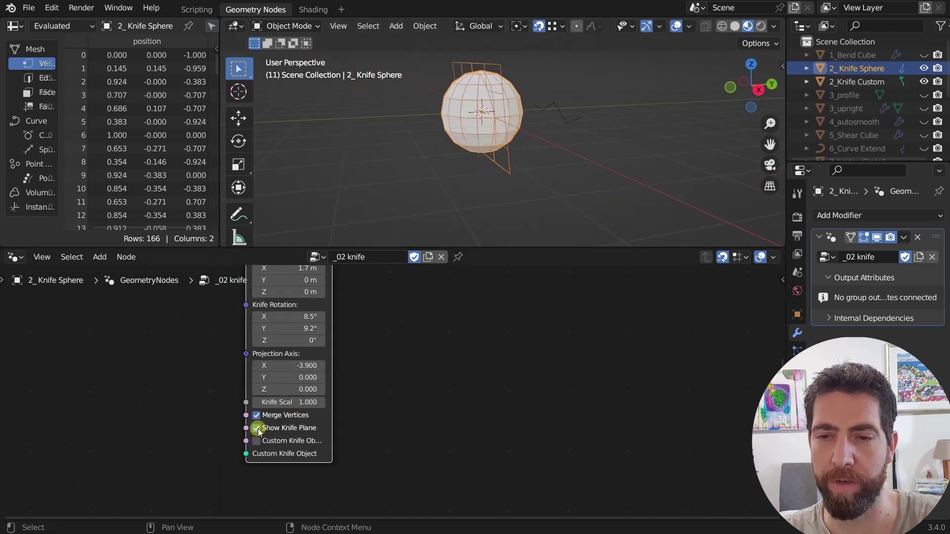
Step: Turn off Show Knife Plane on BB_Knife and inspect the cut edges on the sphere
left_click(258, 430)
middle_click_drag(475, 124, 549, 166)
scroll(467, 97, "up", 2)
middle_click_drag(467, 97, 427, 122)
scroll(343, 340, "down", 7)
middle_click_drag(407, 339, 375, 416)
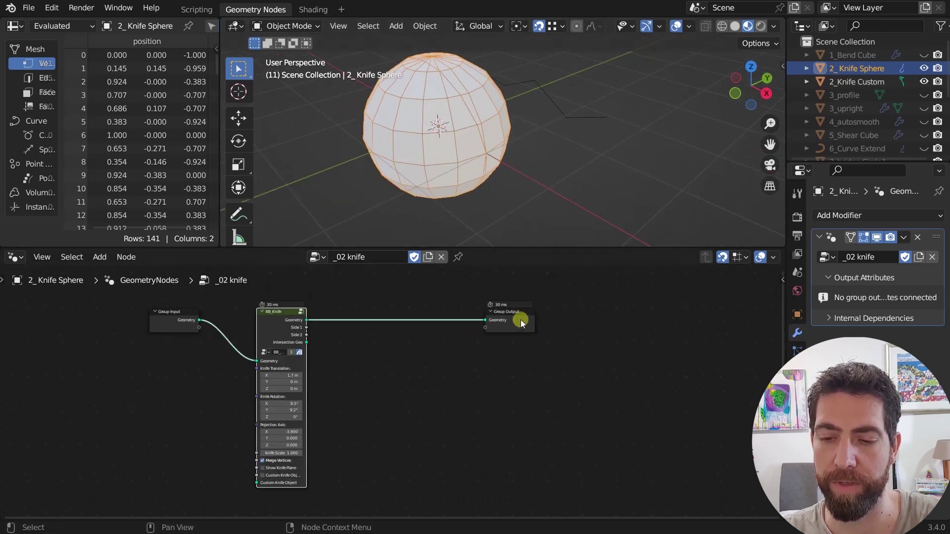
Step: Insert a Delete Geometry node on the link between BB_Knife and Group Output
key("shift+a")
type("del")
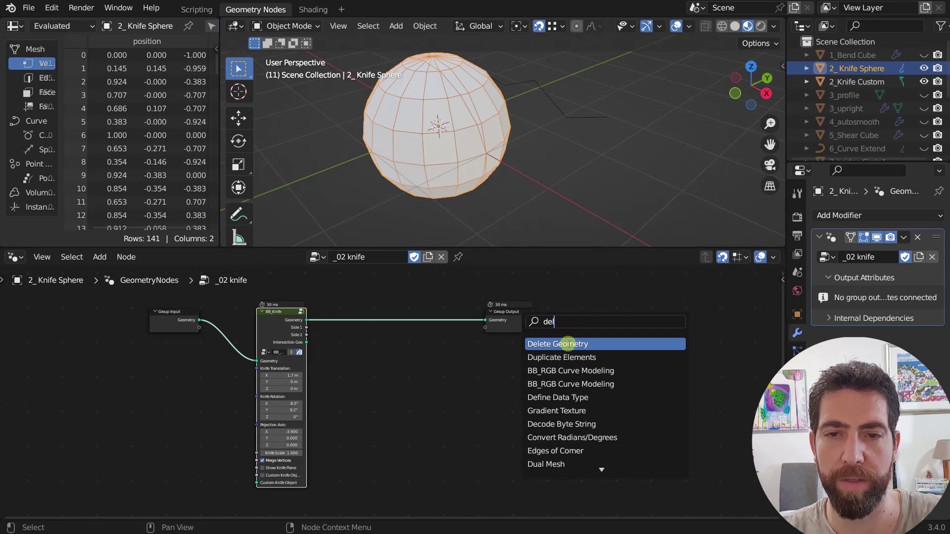
left_click(568, 343)
left_click(451, 333)
scroll(449, 333, "up", 1)
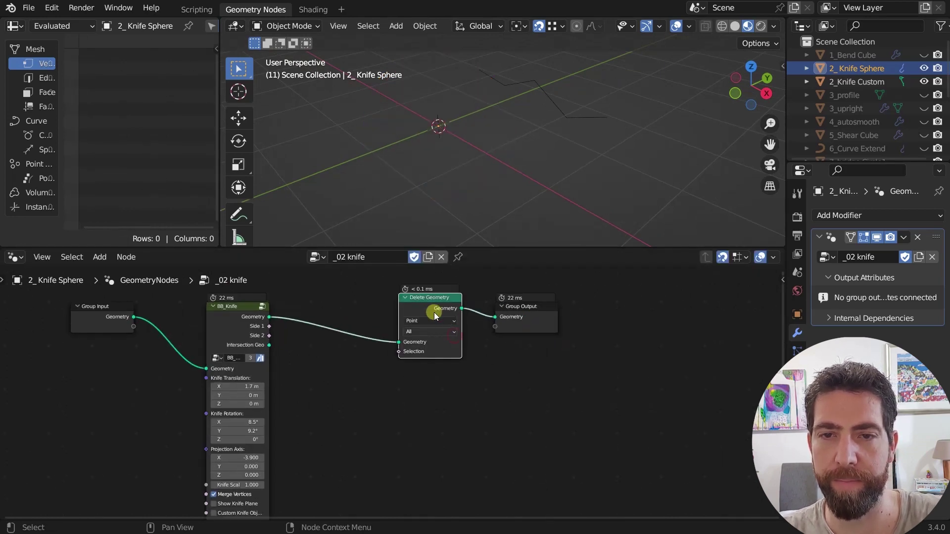
left_click_drag(434, 301, 416, 299)
scroll(266, 343, "up", 1)
Step: Connect BB_Knife's Side 1 through a new Boolean Math Not node to Delete Geometry's Selection and inspect the remaining half
left_click_drag(270, 326, 314, 367)
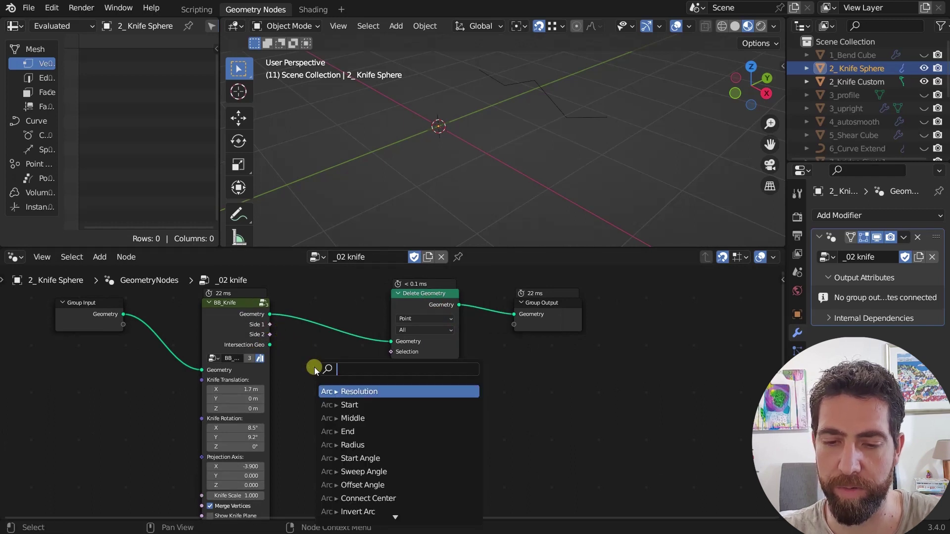
type("not")
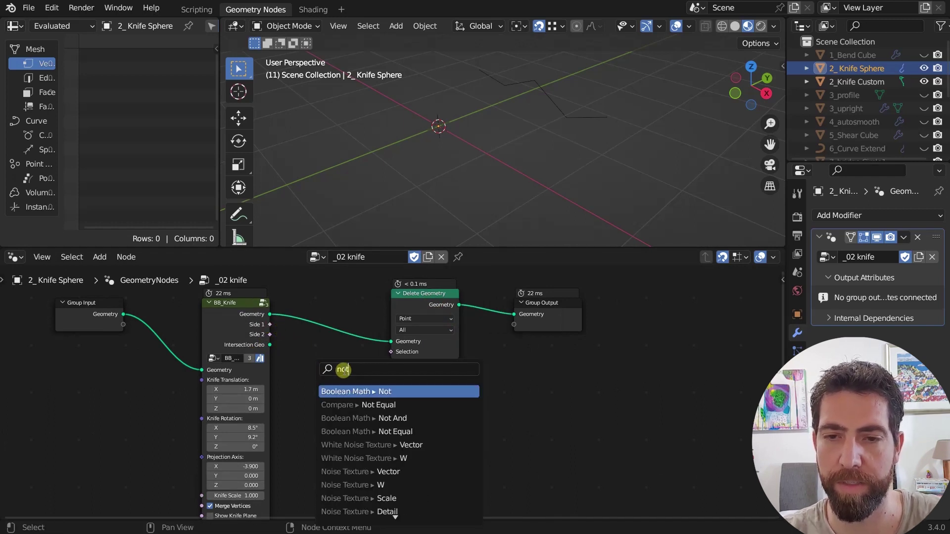
left_click(382, 392)
left_click_drag(356, 371, 391, 352)
middle_click_drag(441, 118, 501, 178)
scroll(505, 124, "down", 3)
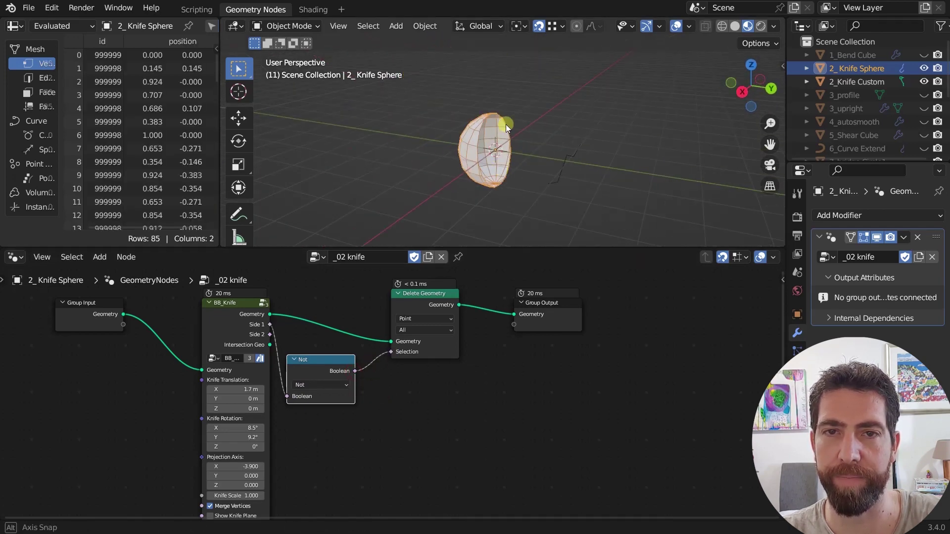
middle_click_drag(506, 123, 495, 116)
Step: Feed the Not node from BB_Knife's Side 2 instead of Side 1 and move Group Output clear of Delete Geometry
left_click_drag(270, 336, 287, 397)
middle_click_drag(459, 185, 632, 135)
scroll(454, 366, "down", 2)
left_click_drag(402, 297, 350, 357)
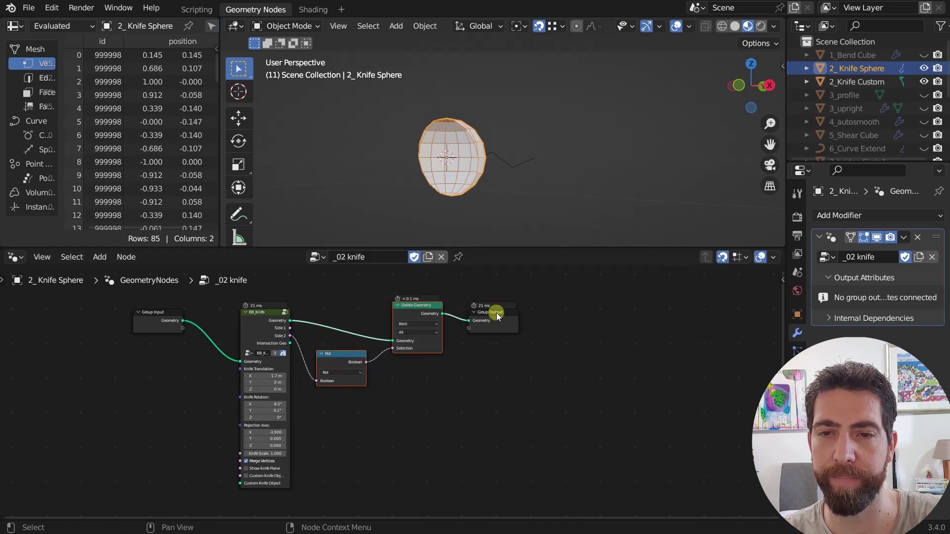
left_click_drag(497, 313, 517, 306)
middle_click_drag(316, 341, 288, 342)
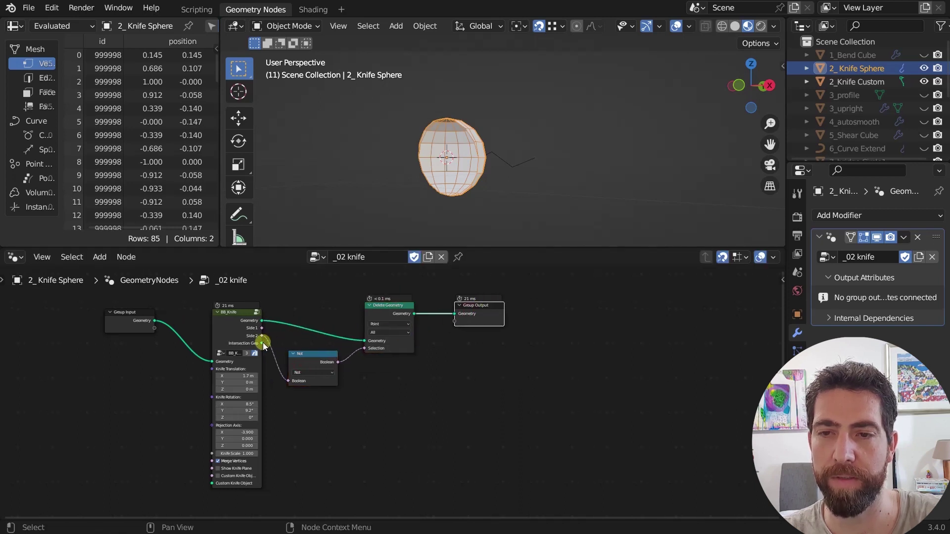
Step: Preview BB_Knife's Intersection Geo through Group Output, then reconnect Delete Geometry to the output
left_click_drag(263, 344, 455, 316)
scroll(239, 360, "up", 4)
scroll(440, 150, "up", 3)
middle_click_drag(441, 151, 563, 179)
left_click(497, 277, "alt+shift")
middle_click_drag(465, 193, 521, 186)
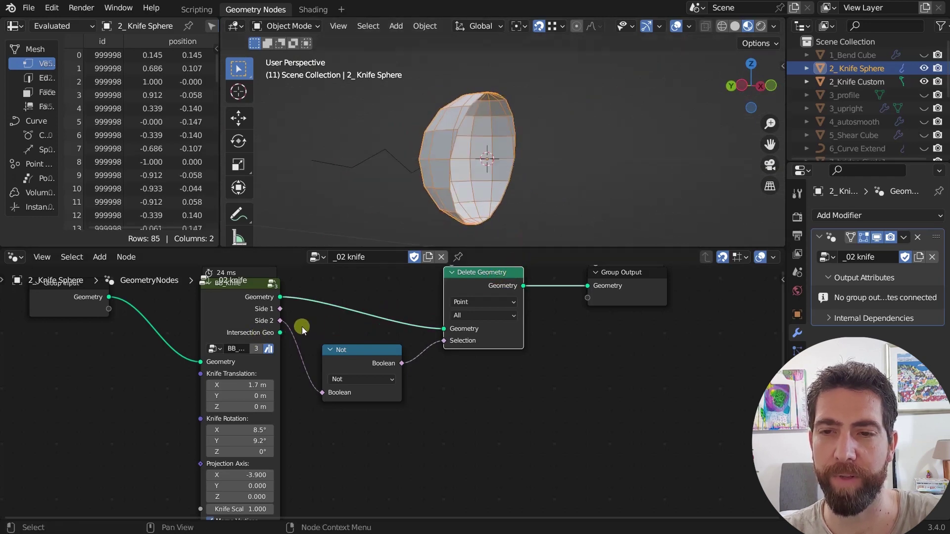
Step: Mute the Delete Geometry node and turn off Merge Vertices on BB_Knife
scroll(325, 329, "down", 4)
middle_click_drag(331, 442, 335, 417)
scroll(335, 416, "up", 1)
scroll(284, 449, "up", 2)
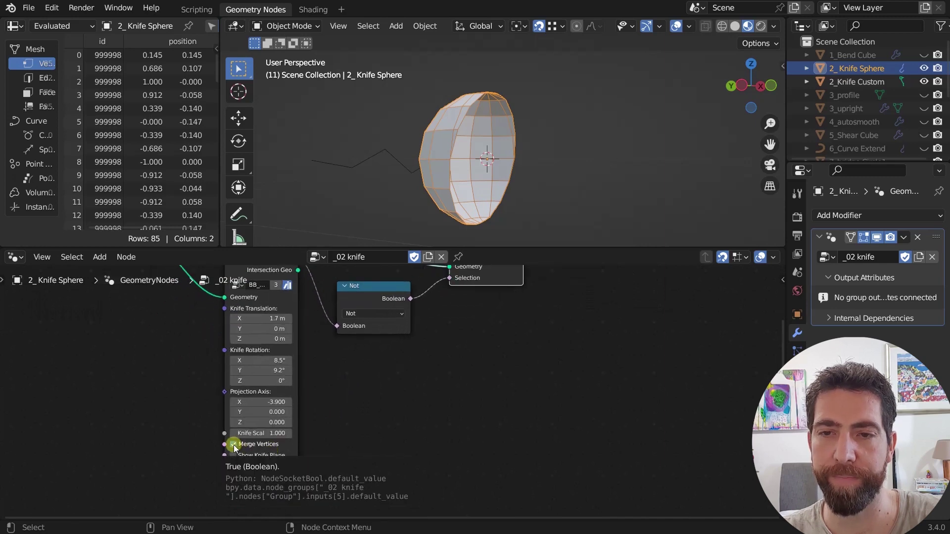
middle_click_drag(429, 408, 437, 507)
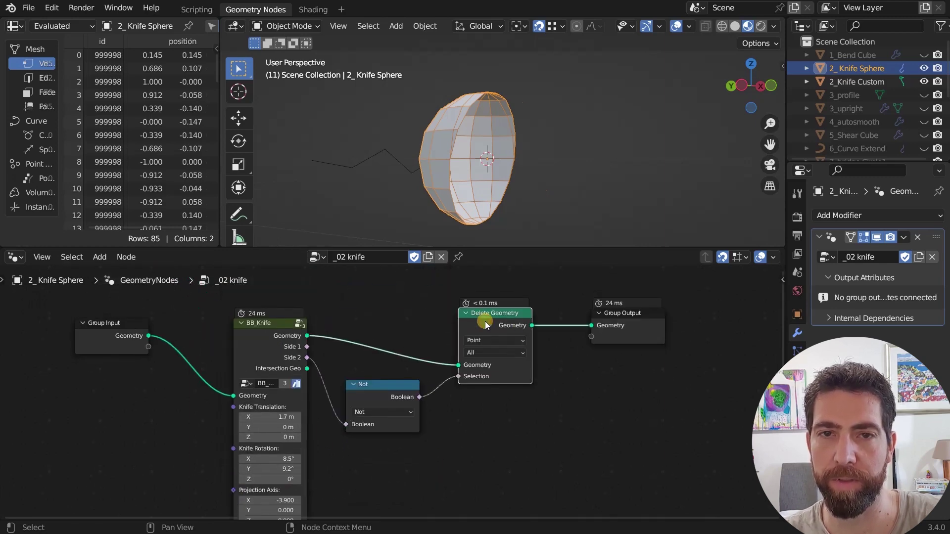
key("m")
middle_click_drag(486, 151, 534, 176)
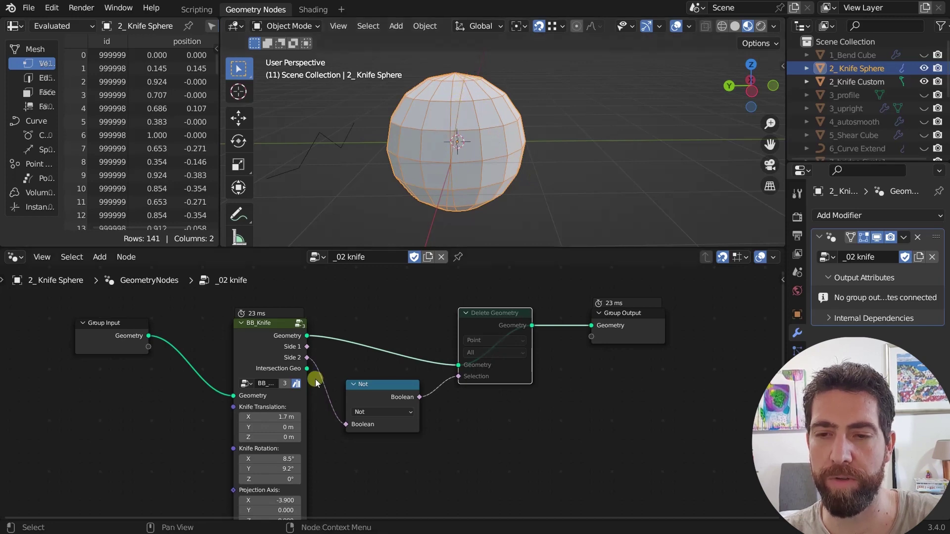
scroll(268, 436, "down", 5, "shift")
left_click(240, 421)
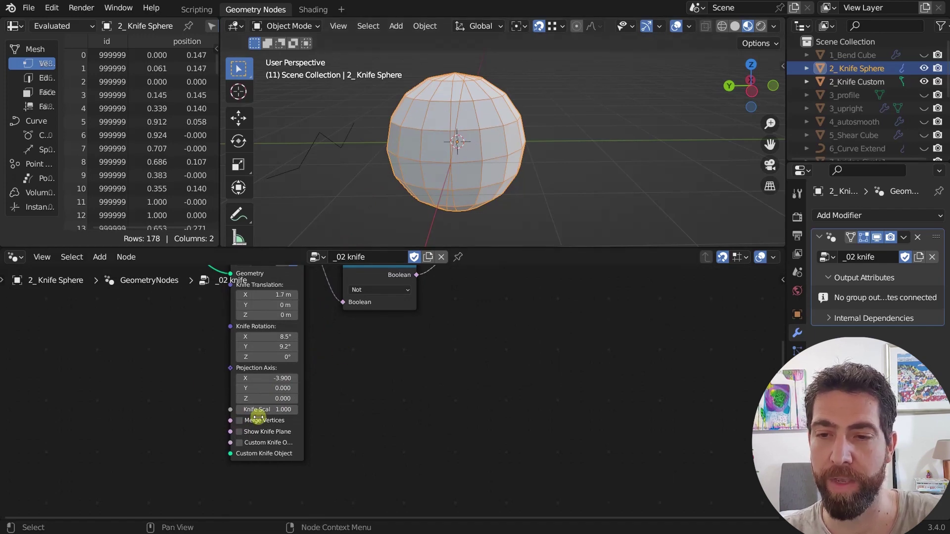
Step: Temporarily show BB_Knife's knife plane to view it against the sphere, and hide it again
left_click(239, 432)
scroll(478, 140, "down", 3)
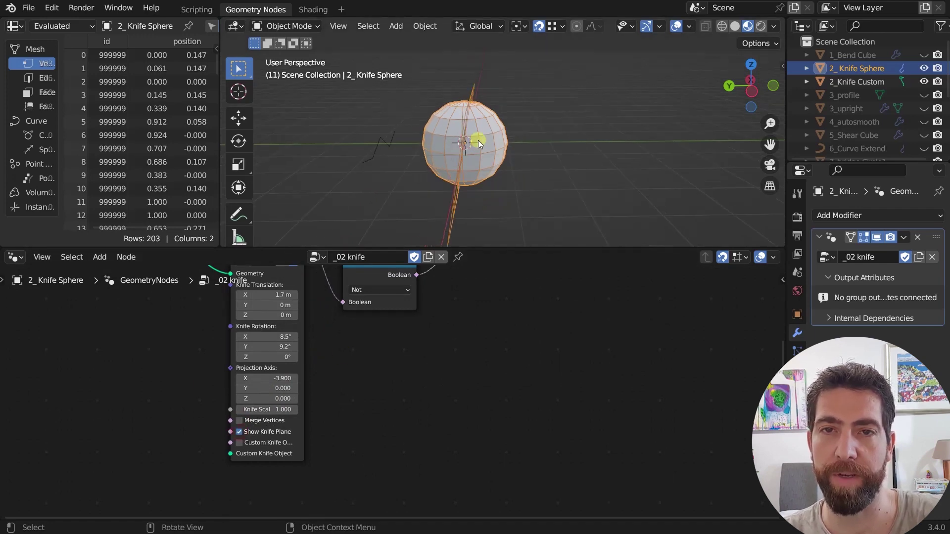
middle_click_drag(478, 140, 548, 144)
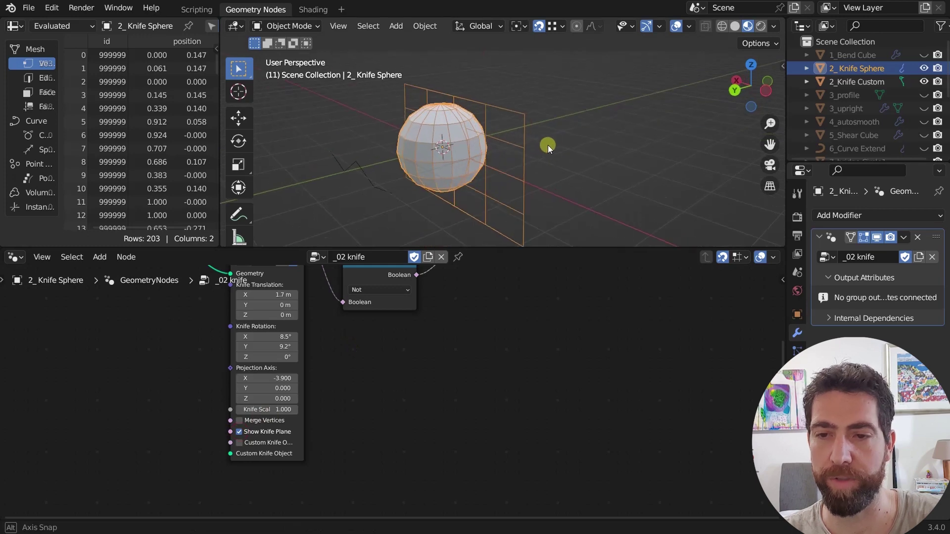
left_click(239, 432)
Step: Turn on Custom Knife Object on BB_Knife
scroll(423, 314, "down", 2)
middle_click_drag(423, 314, 472, 375)
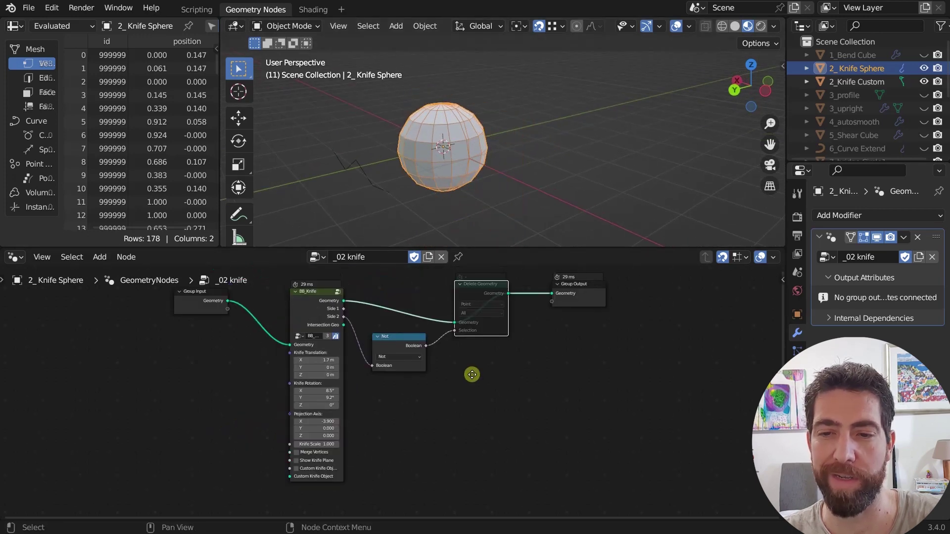
scroll(327, 487, "up", 5)
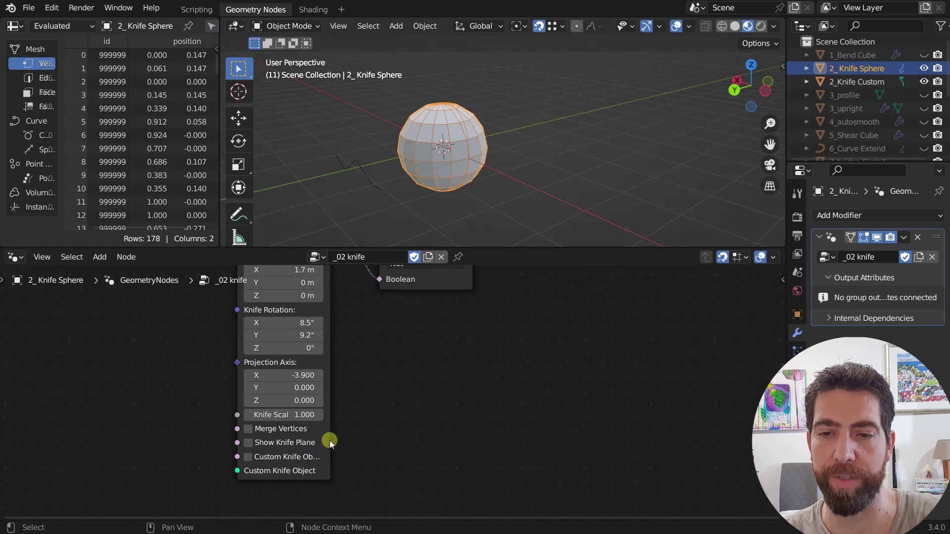
left_click_drag(330, 440, 356, 441)
left_click(250, 457)
middle_click_drag(483, 223, 397, 246)
scroll(346, 426, "down", 5)
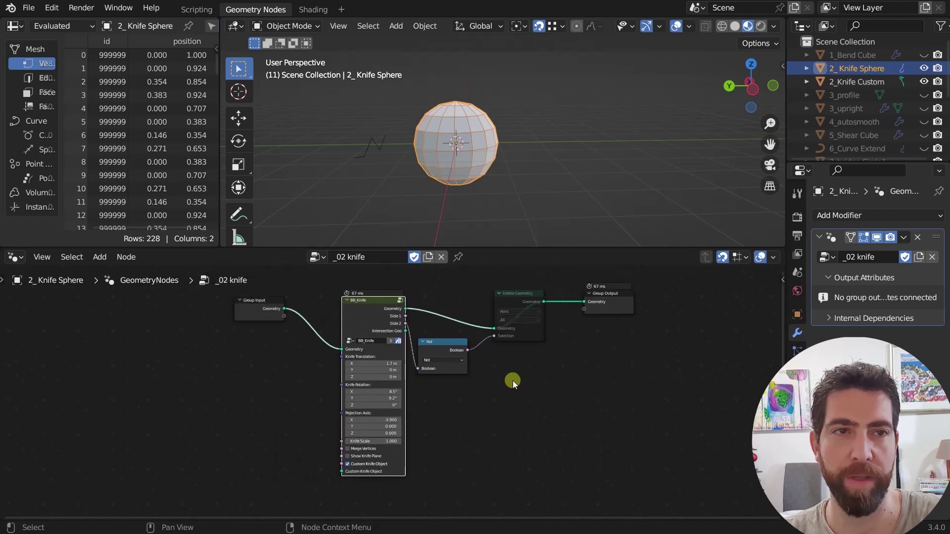
Step: Add an Object Info node for 2_Knife Custom, set it to Relative, and connect its Geometry to BB_Knife's Custom Knife Object
left_click_drag(841, 82, 250, 457)
left_click(374, 141)
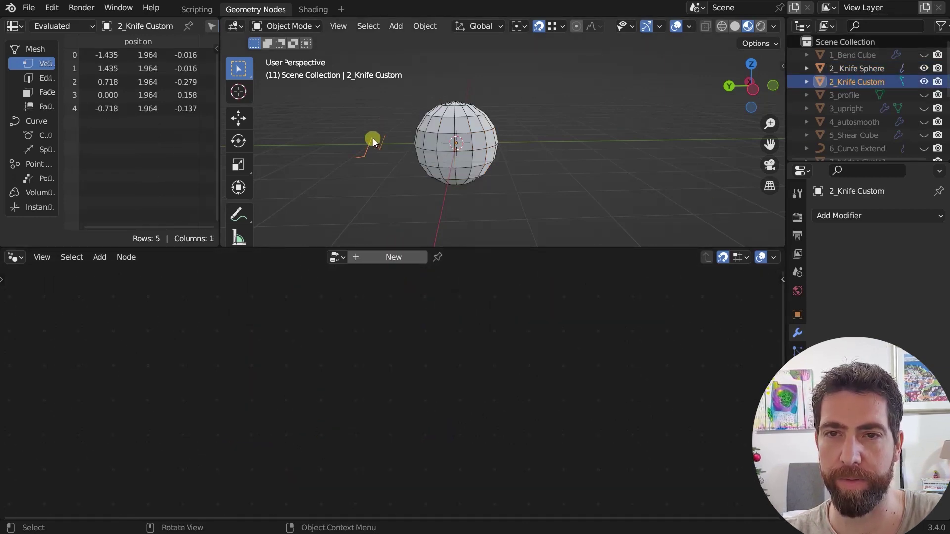
left_click(426, 133)
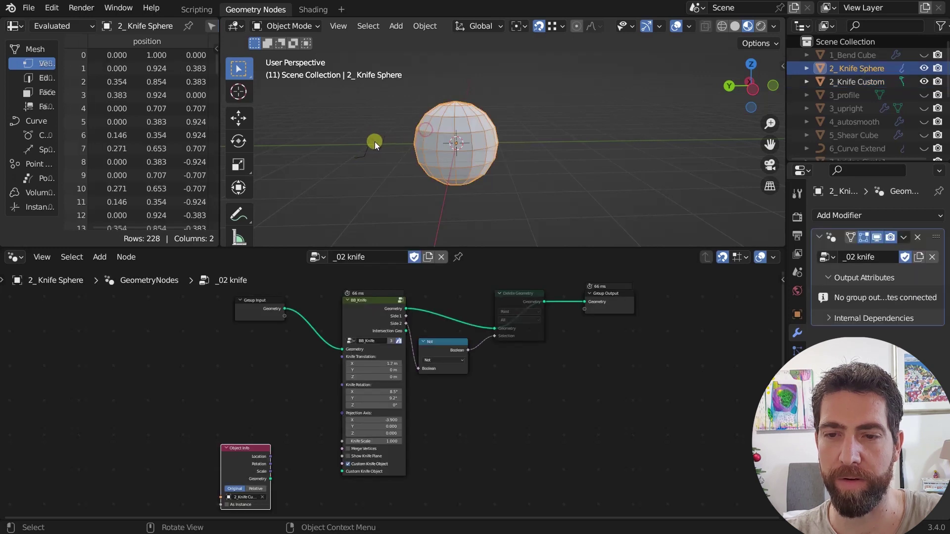
scroll(248, 448, "up", 2)
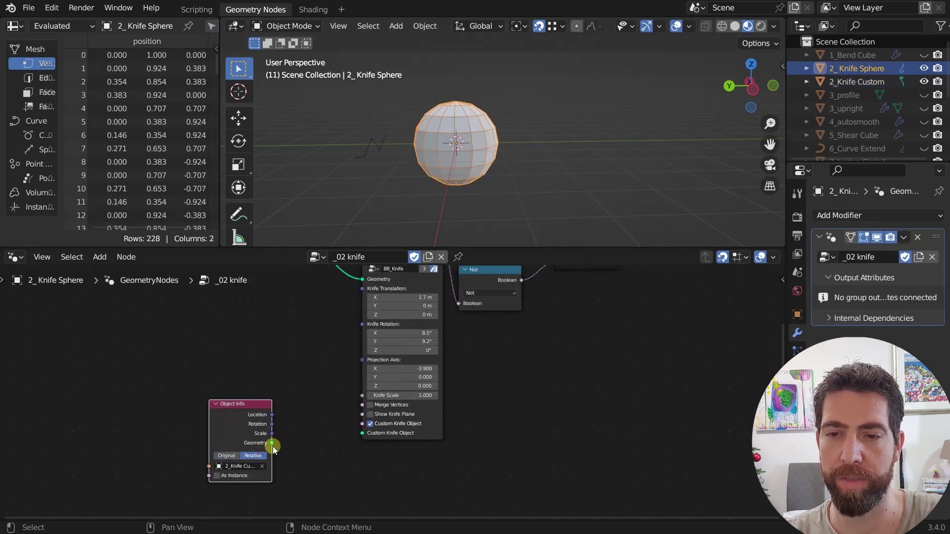
left_click_drag(273, 443, 363, 434)
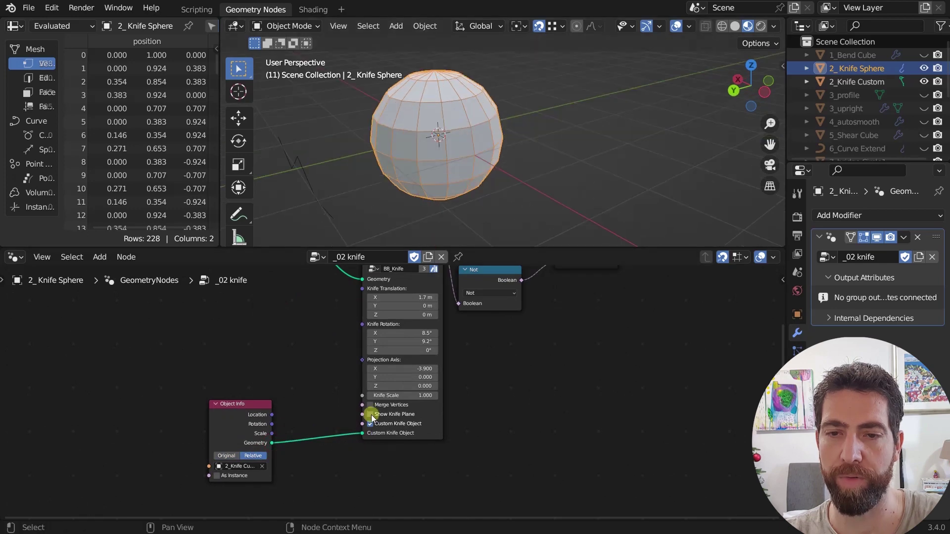
middle_click_drag(425, 240, 412, 185)
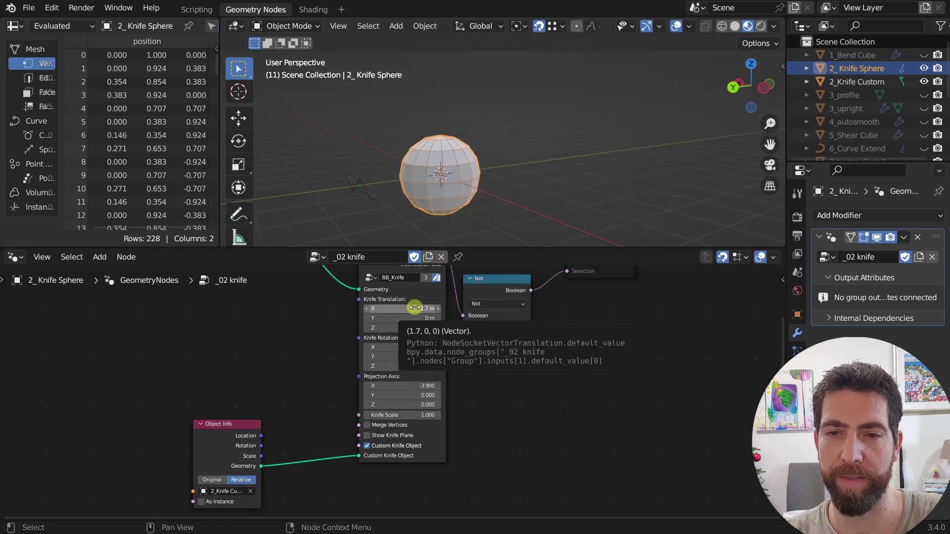
Step: Set BB_Knife's Knife Translation to 0 m and its Knife Rotation to 0° on all axes
left_click(411, 307)
type("0")
key("Return")
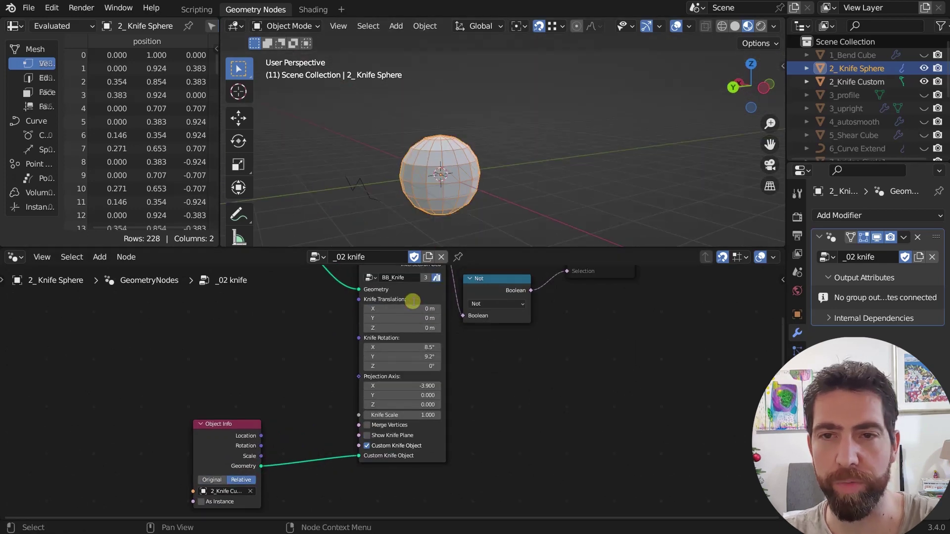
left_click_drag(414, 347, 414, 358)
type("0")
key("Return")
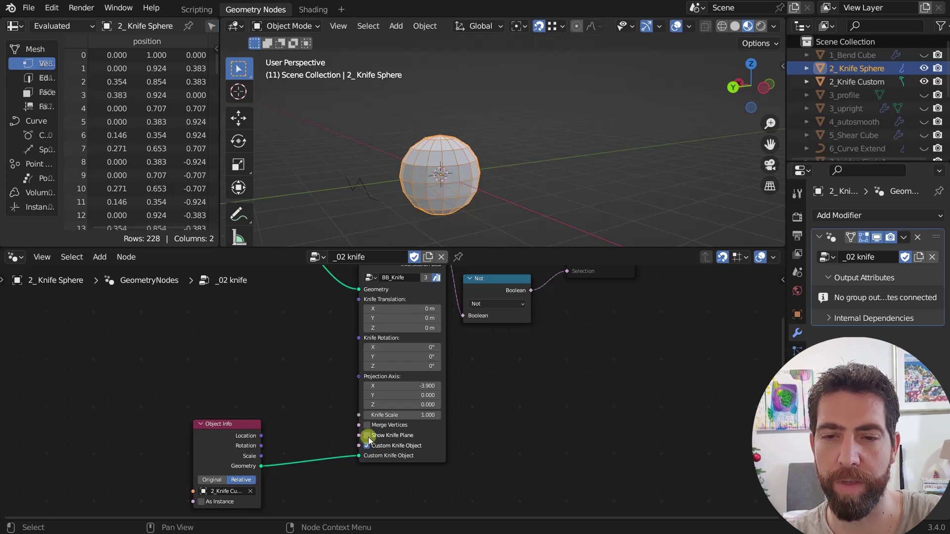
Step: Show the knife plane and set BB_Knife's Projection Axis to X 0 and Y -3.9 so it passes through the sphere
left_click(368, 437)
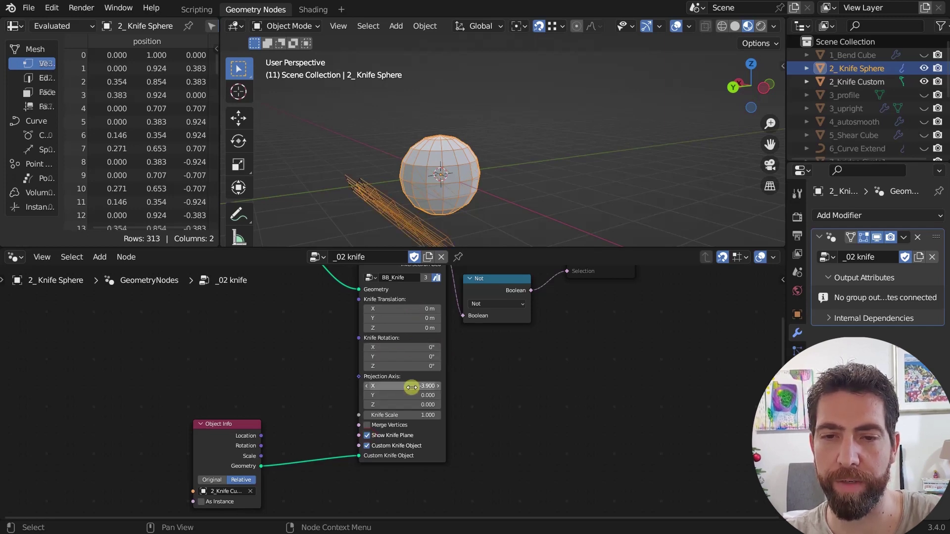
left_click_drag(413, 386, 385, 396)
type("0")
key("Return")
middle_click_drag(448, 166, 524, 188)
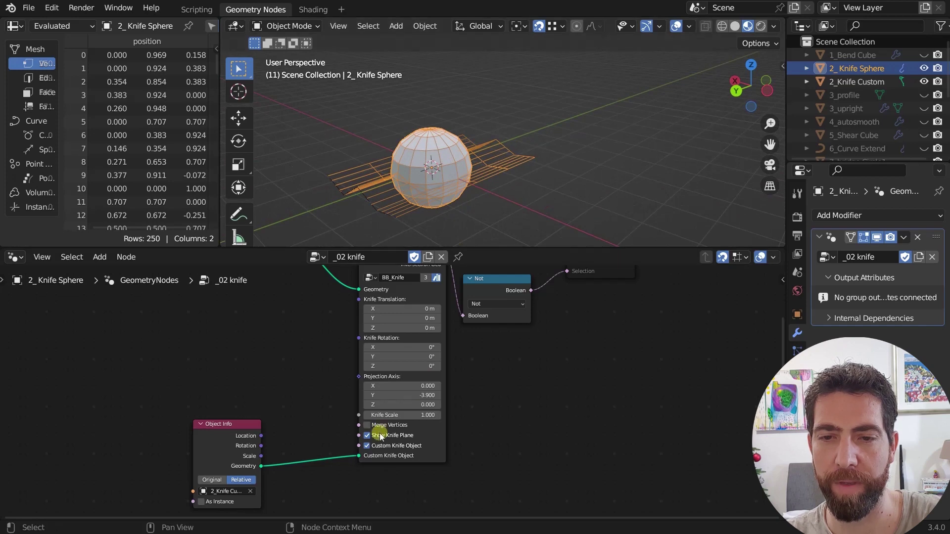
Step: Turn off Show Knife Plane on BB_Knife and inspect the zigzag cut around the sphere
left_click(367, 446)
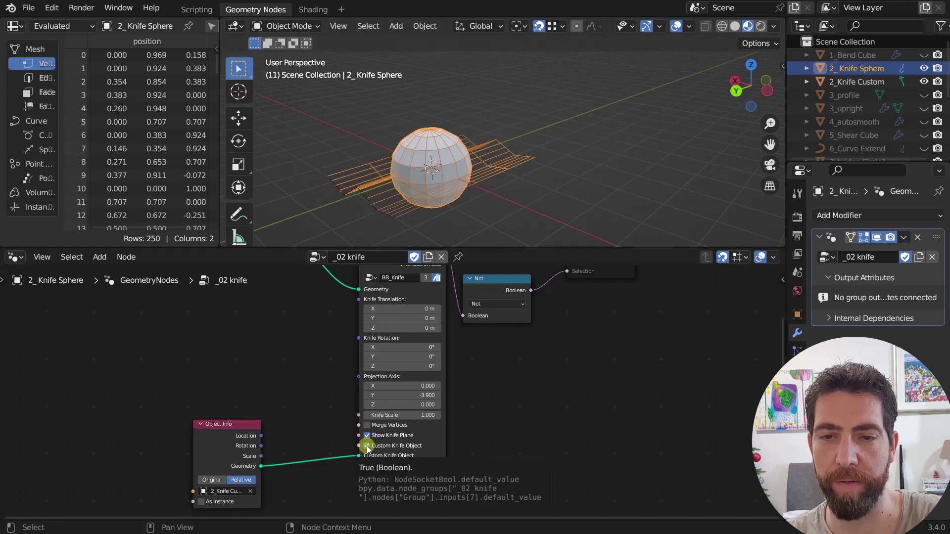
left_click(367, 436)
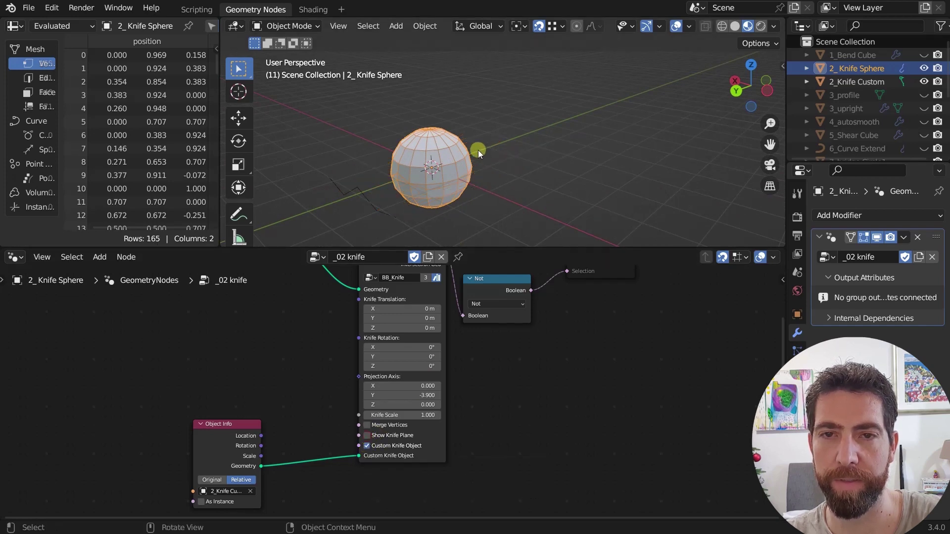
scroll(469, 158, "up", 2)
middle_click_drag(464, 180, 495, 238)
left_click(522, 176)
scroll(482, 148, "down", 2)
middle_click_drag(513, 321, 525, 450)
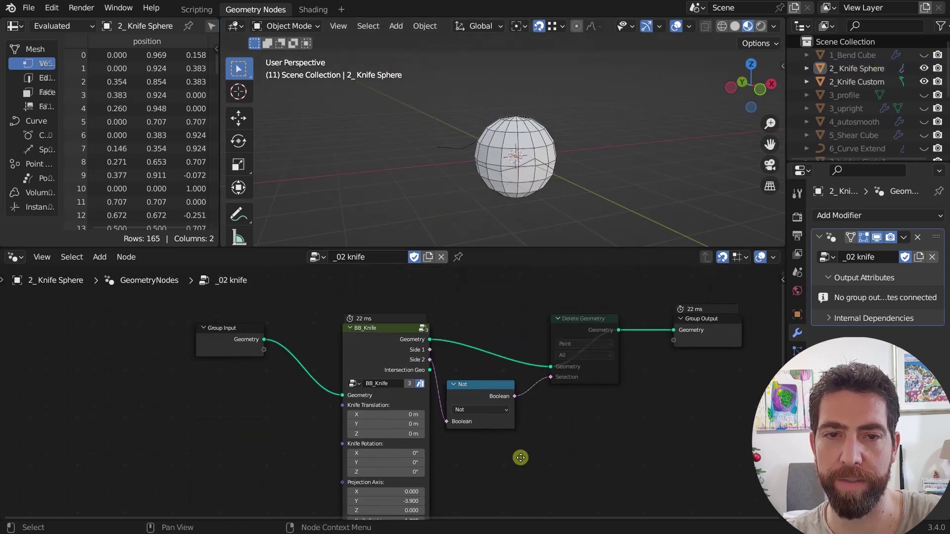
Step: Unmute the Delete Geometry node and inspect the remaining part of the sphere from above
left_click(569, 327)
key("m")
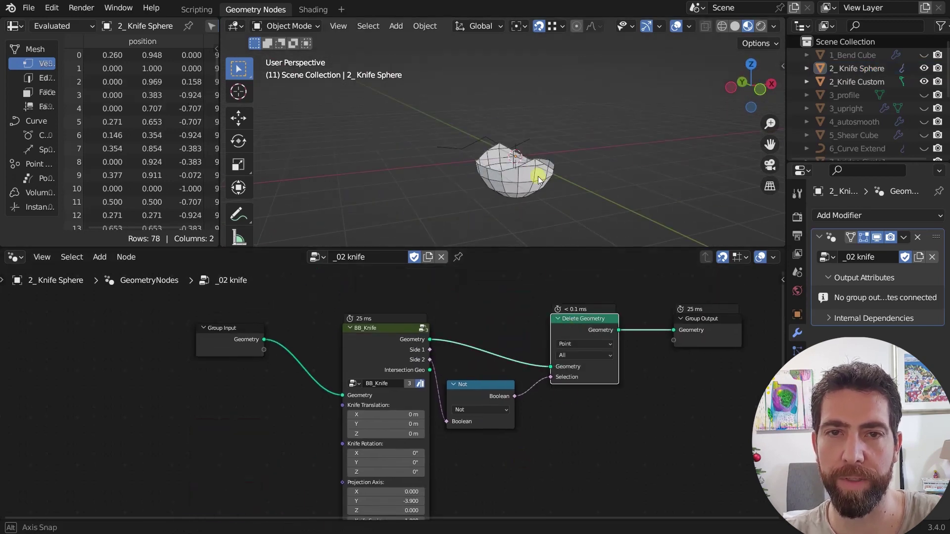
middle_click_drag(539, 180, 551, 237)
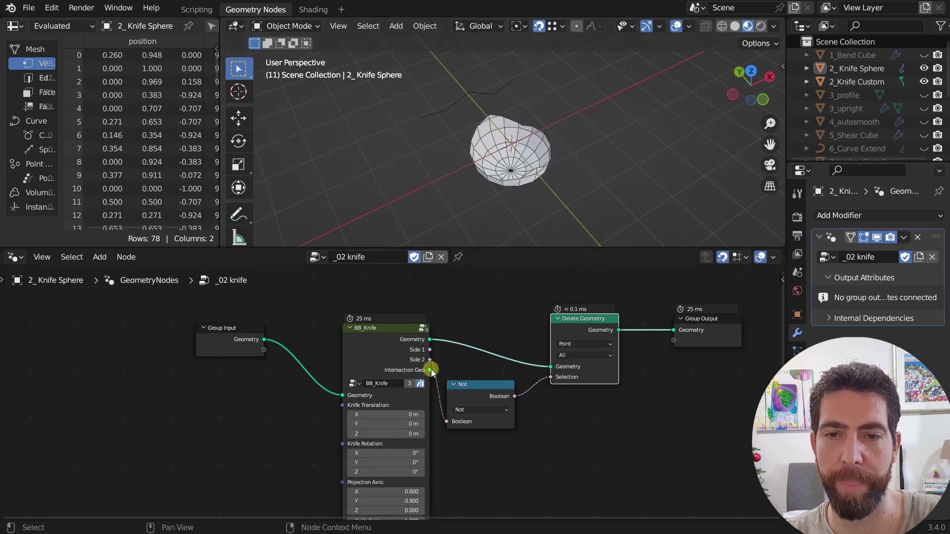
Step: Connect BB_Knife's Intersection Geo to Group Output and inspect the cut surface
left_click_drag(430, 369, 673, 332)
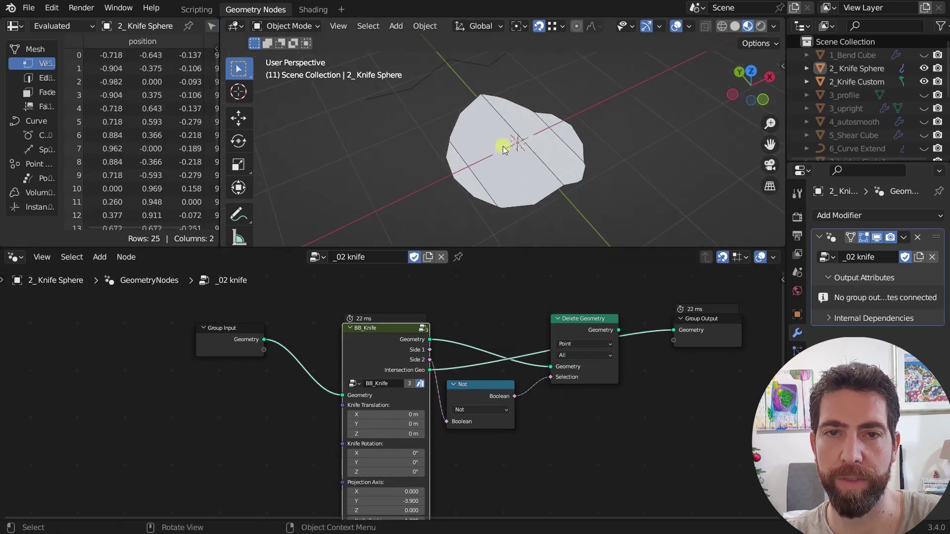
middle_click_drag(509, 180, 505, 134)
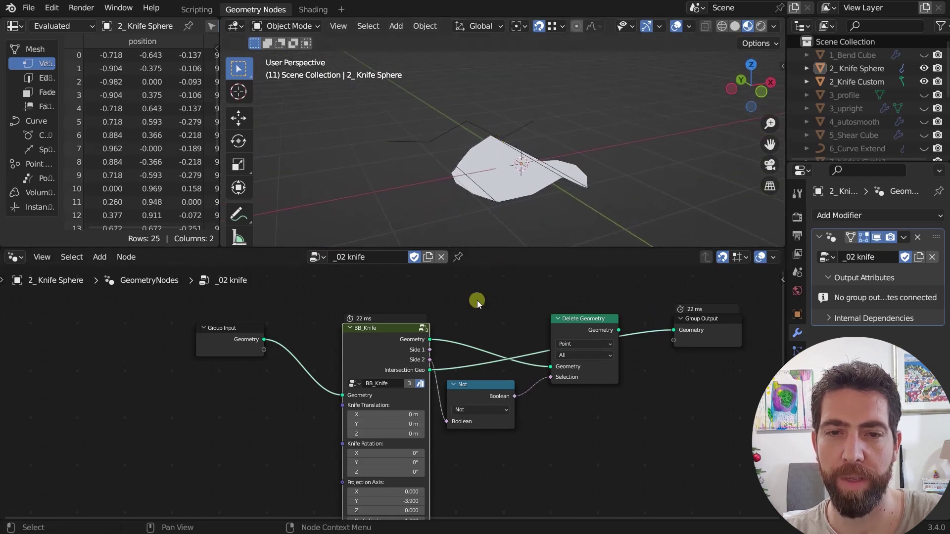
scroll(446, 314, "down", 4)
Step: Remove the Delete Geometry and Not nodes and send BB_Knife's Geometry output to Group Output
left_click_drag(502, 311, 598, 306)
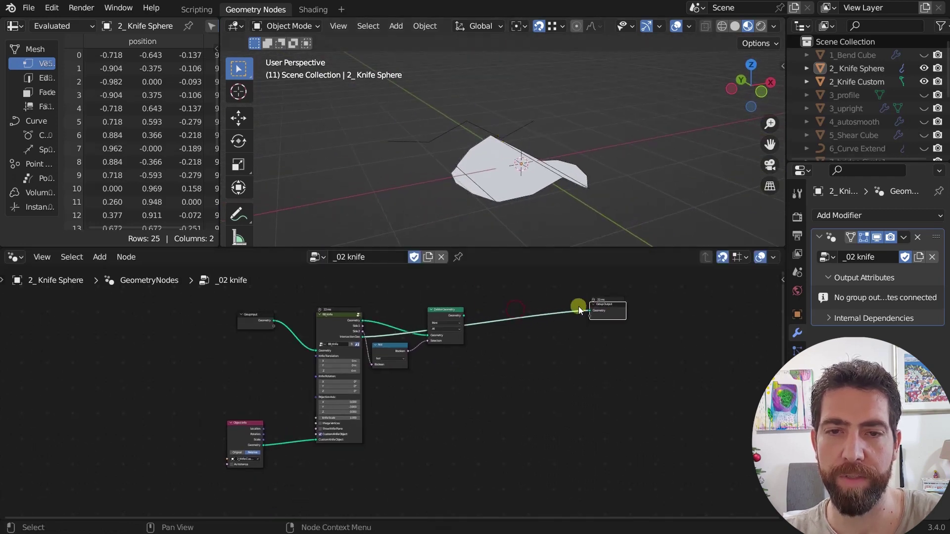
left_click_drag(468, 300, 403, 364)
key("ctrl+x")
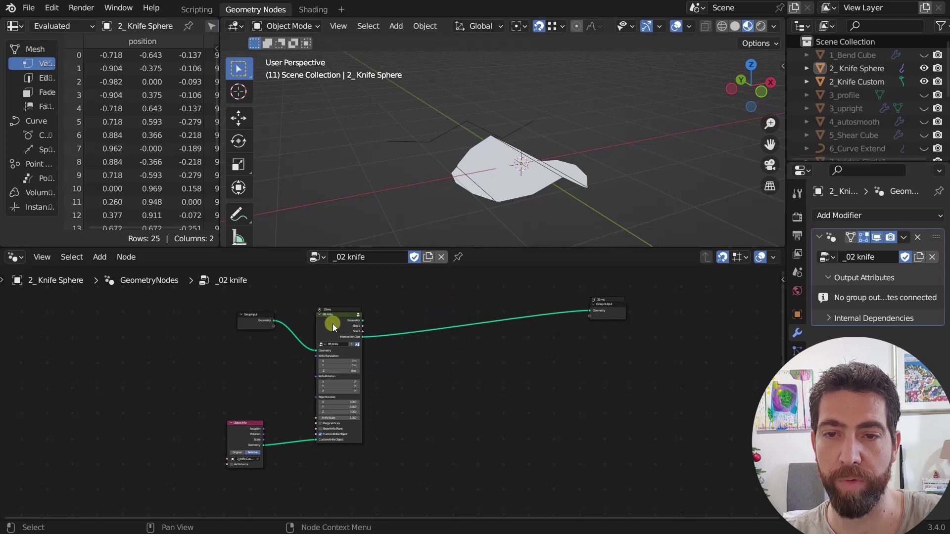
left_click(341, 323, "ctrl+shift")
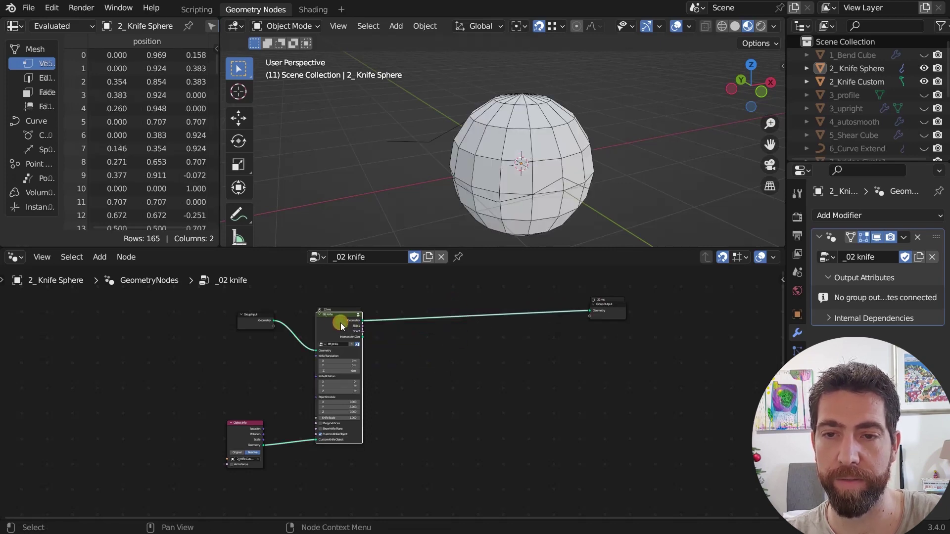
Step: Duplicate BB_Knife onto the link before Group Output, turning off Custom Knife Object and turning on Show Knife Plane on the copy
key("shift+d")
left_click(462, 318)
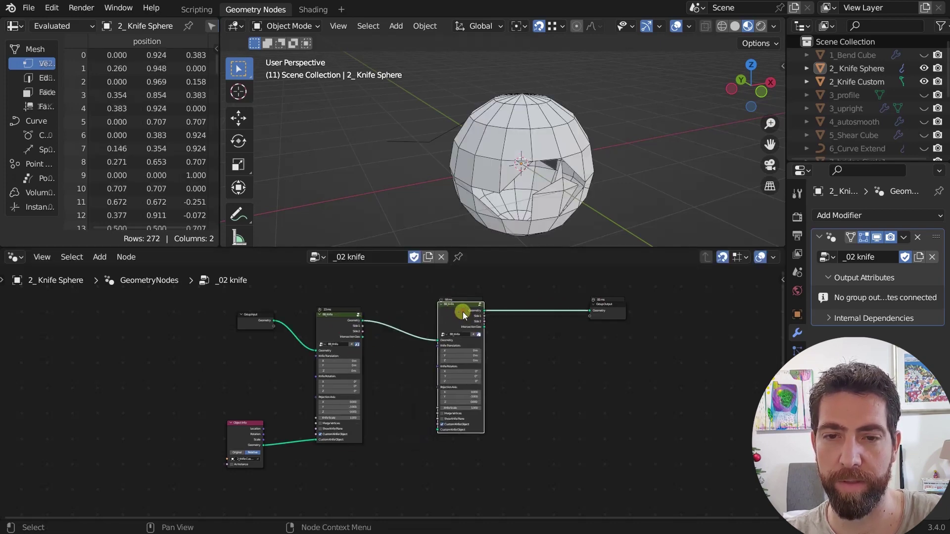
scroll(443, 423, "up", 2)
left_click(437, 413)
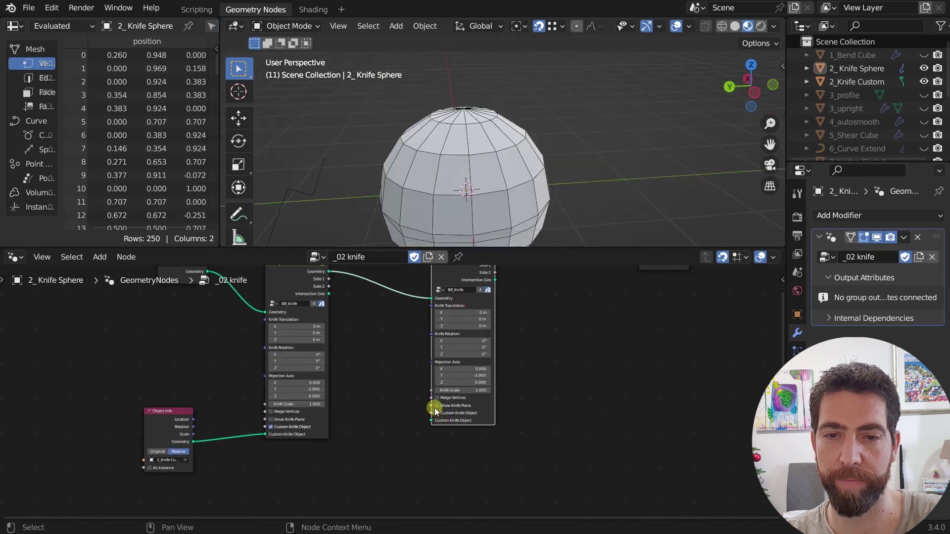
left_click(437, 406)
scroll(489, 159, "down", 3)
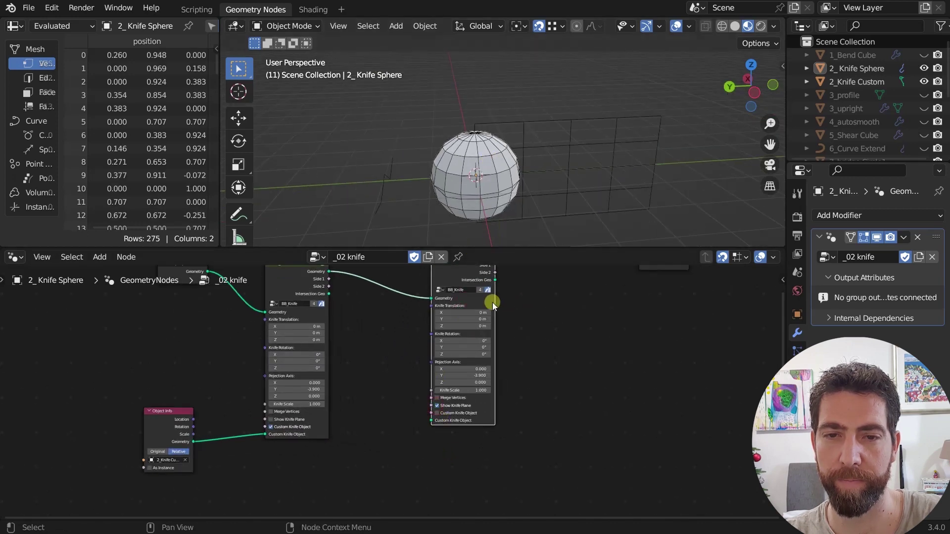
Step: Shift the second BB_Knife's cut with its Knife Translation values and turn off its Show Knife Plane option
scroll(467, 304, "up", 1)
mouse_move(467, 303)
left_mouse_down()
mouse_move(458, 312)
mouse_move(480, 312)
left_mouse_up()
middle_click_drag(491, 214, 500, 121)
left_click(430, 412)
scroll(554, 359, "down", 5)
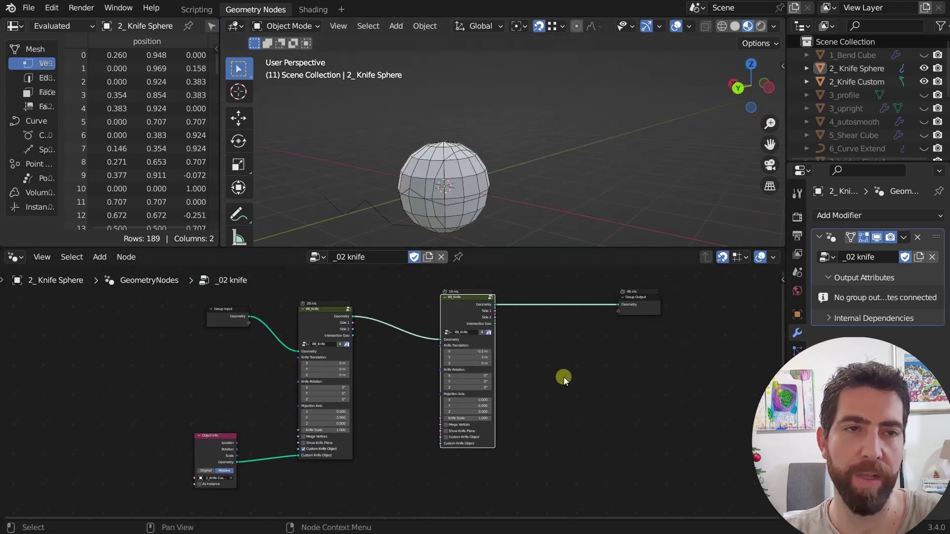
Step: Hide 2_Knife Sphere and 2_Knife Custom, show 3_profile and 3_upright, and select the 3_upright spiral to inspect it
left_click(924, 69)
left_click(924, 81)
left_click(924, 95)
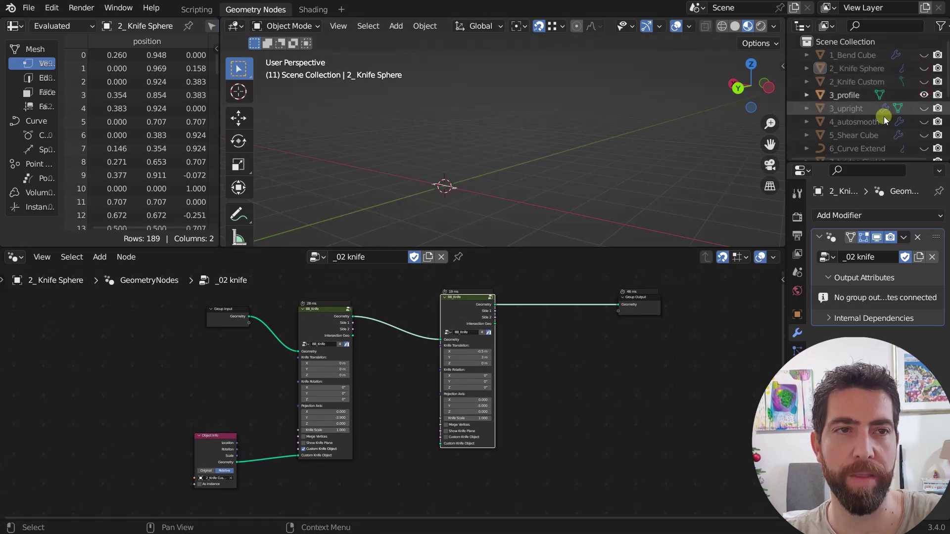
left_click(923, 107)
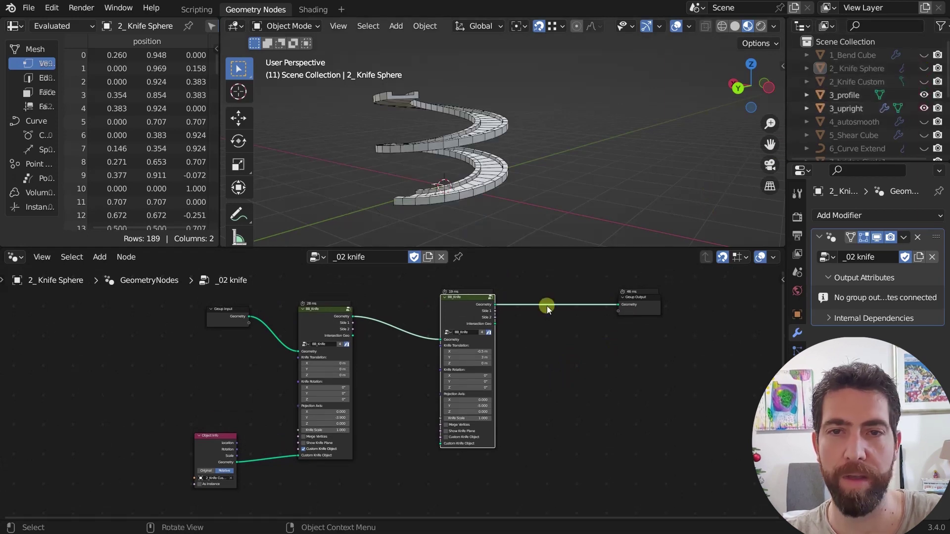
left_click(486, 193)
middle_click_drag(477, 207, 455, 192)
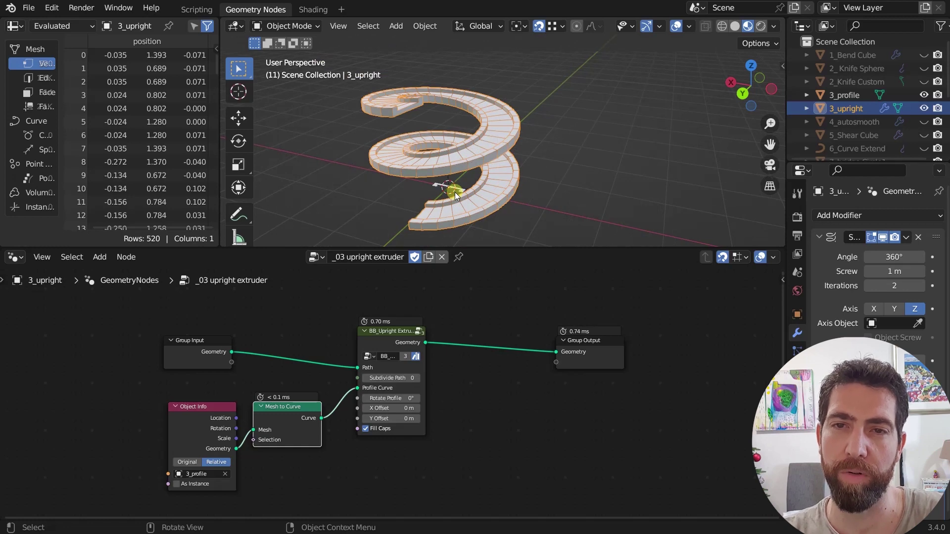
scroll(456, 192, "up", 2)
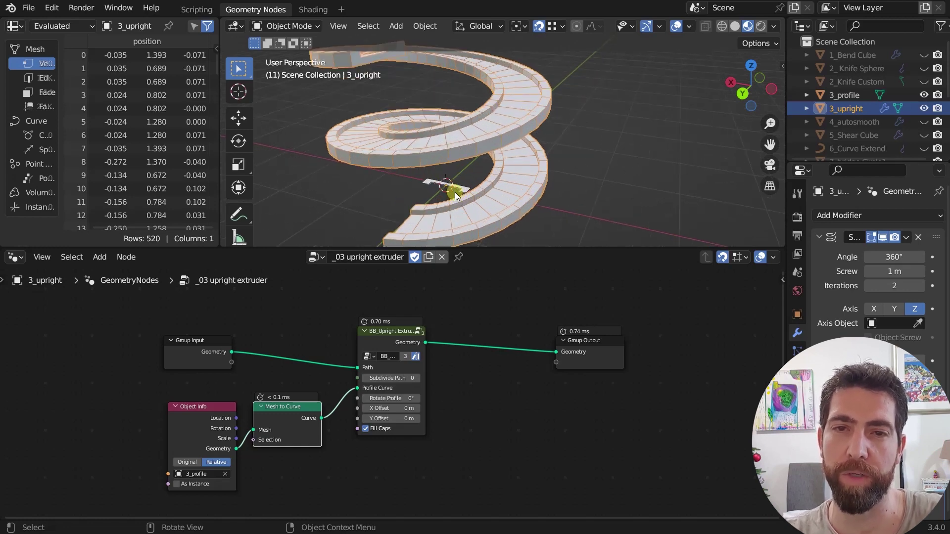
mouse_move(456, 192)
middle_mouse_down()
mouse_move(467, 197)
mouse_move(439, 175)
mouse_move(446, 198)
middle_mouse_up()
scroll(439, 175, "down", 2)
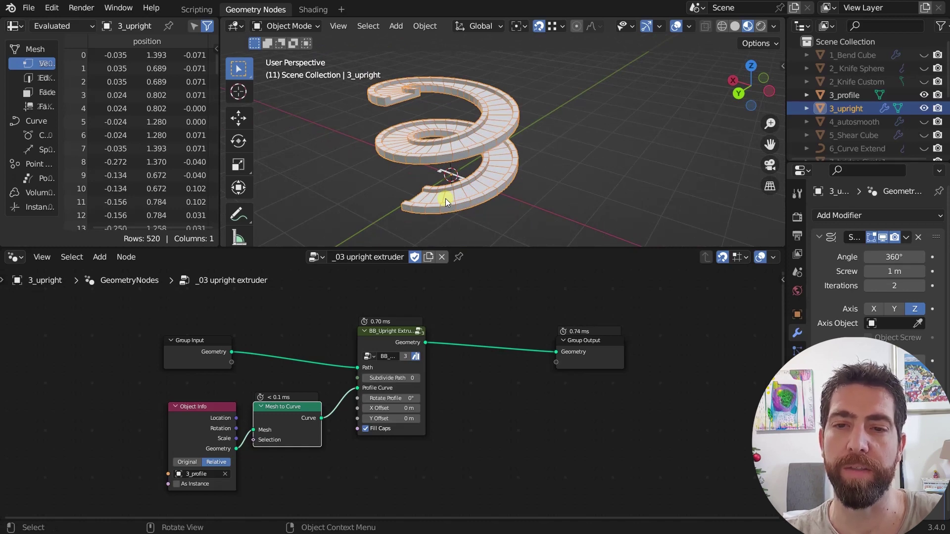
scroll(457, 182, "up", 4)
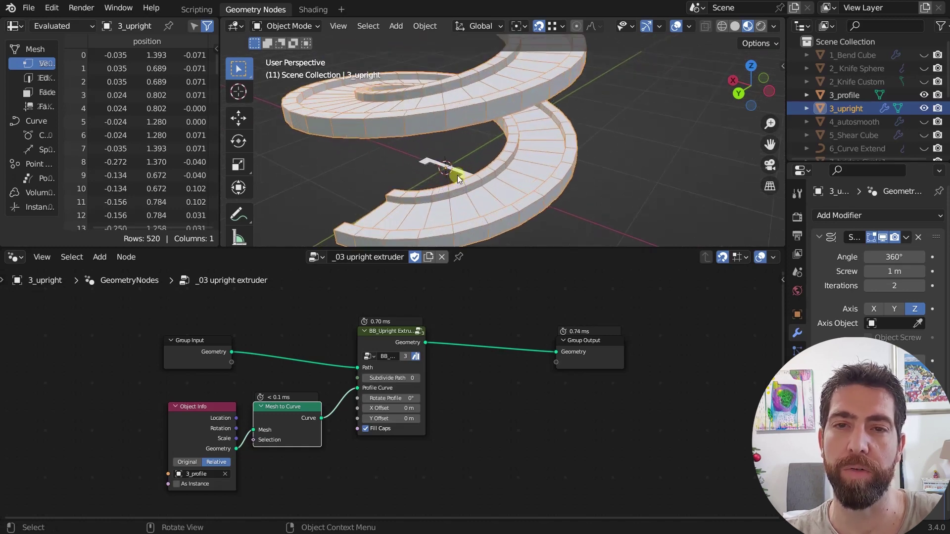
Step: Open the 3_profile mesh for editing in edge select mode, switching over from 3_upright
left_click(464, 176)
left_click(464, 175)
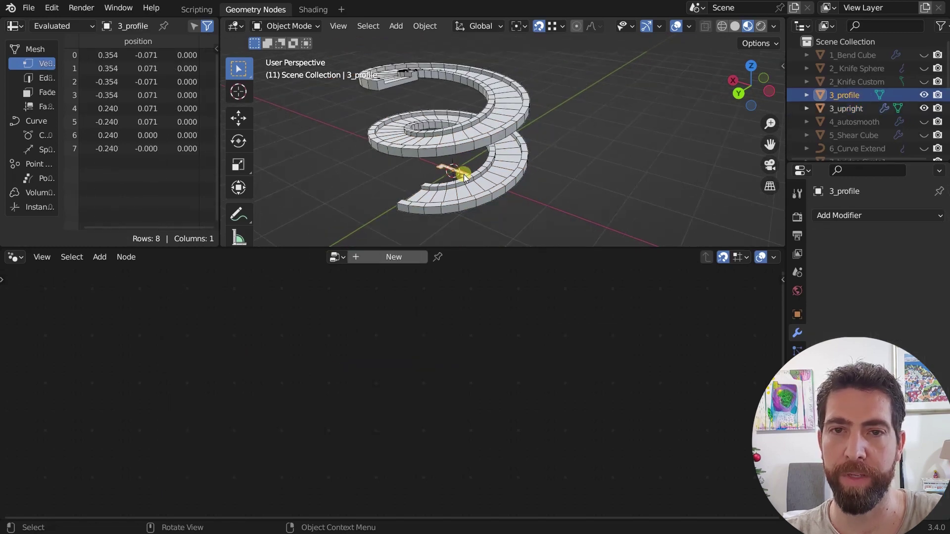
key("Tab")
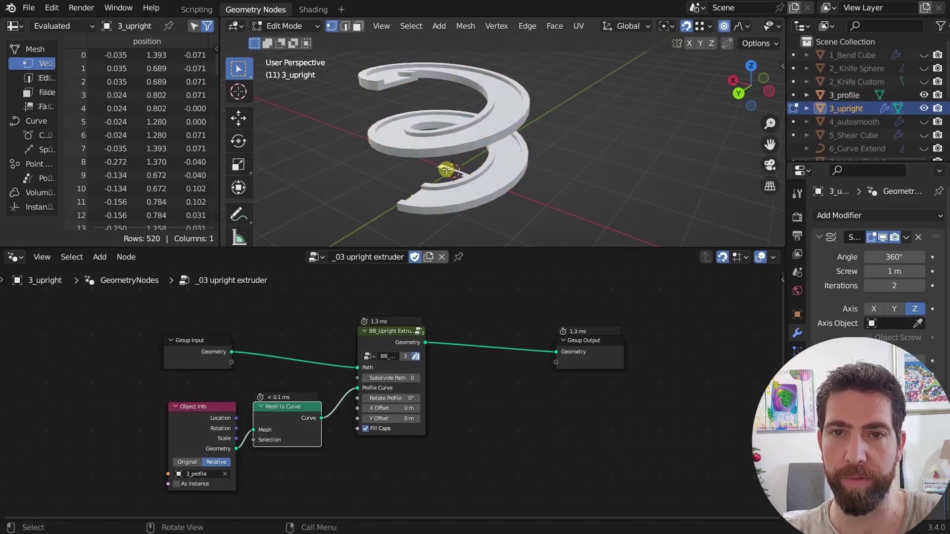
scroll(447, 170, "up", 5)
key("2")
key("alt+q")
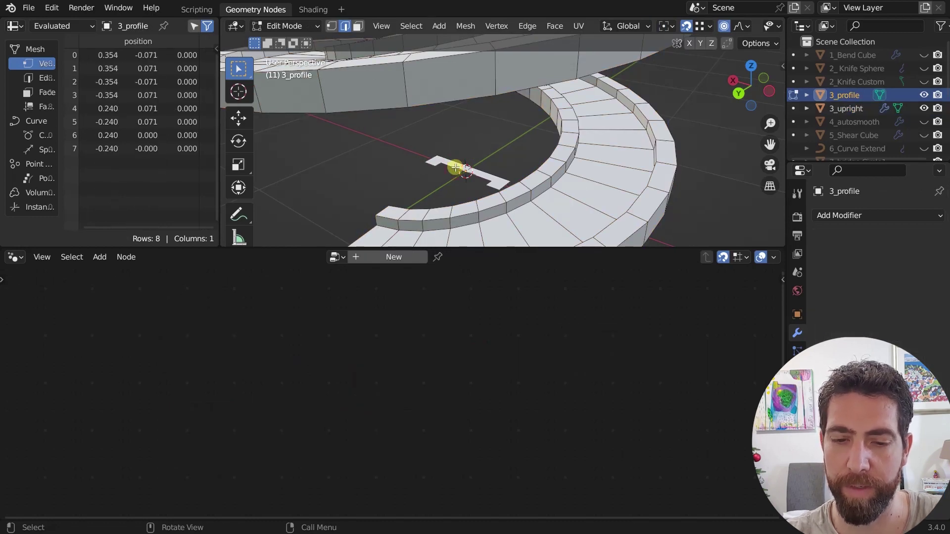
Step: Try an edit on the 3_profile edges and inspect the extruded spiral from several sides
key("x")
left_click(456, 165)
middle_click_drag(524, 165, 590, 191)
scroll(564, 136, "down", 3)
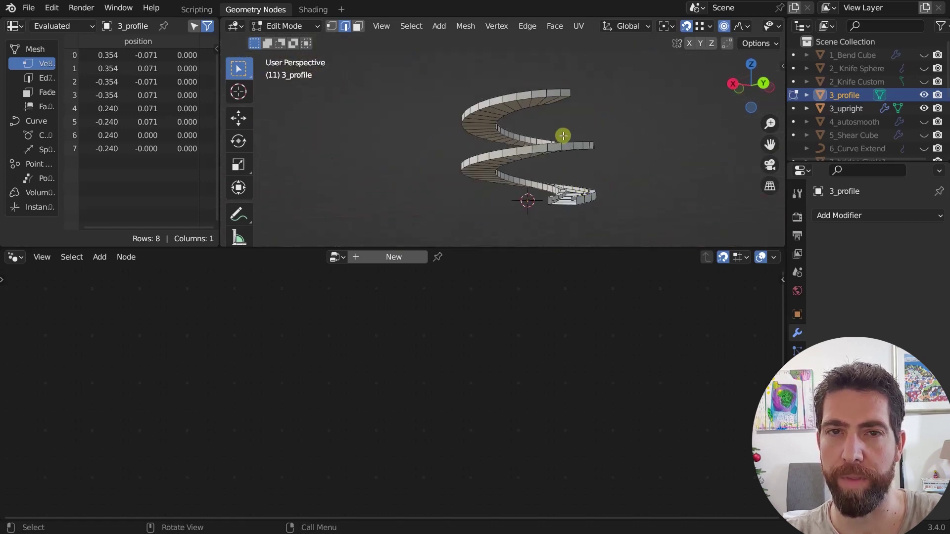
middle_click_drag(563, 135, 414, 153)
scroll(524, 113, "up", 4)
middle_click_drag(524, 112, 450, 144)
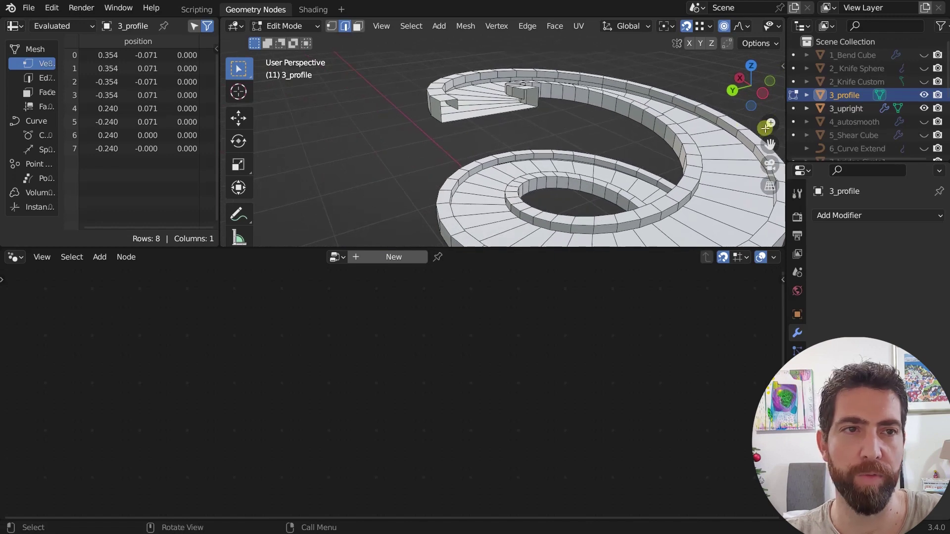
Step: Hide 3_profile and 3_upright, show 4_autosmooth, leave edit mode and select the cylinder
left_click(926, 103)
left_click(924, 122)
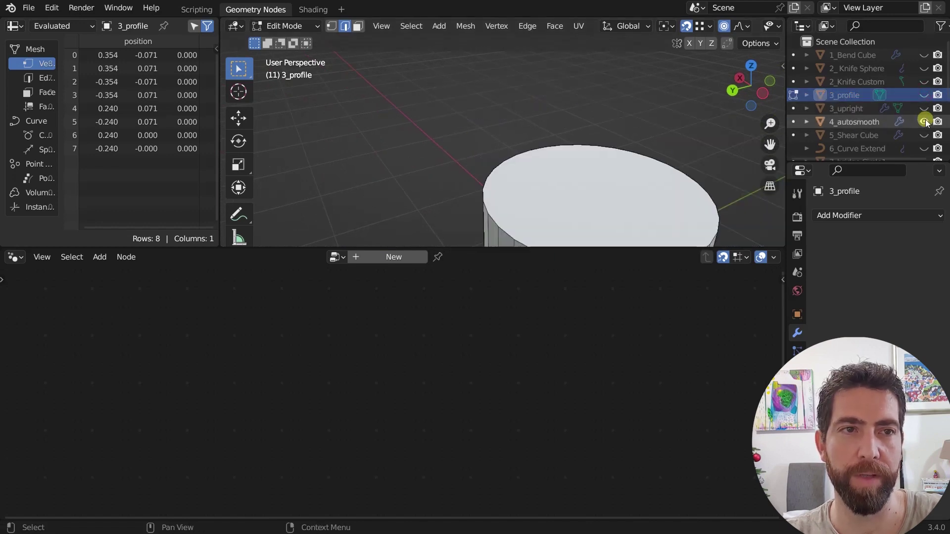
scroll(510, 149, "down", 5)
scroll(510, 149, "up", 3)
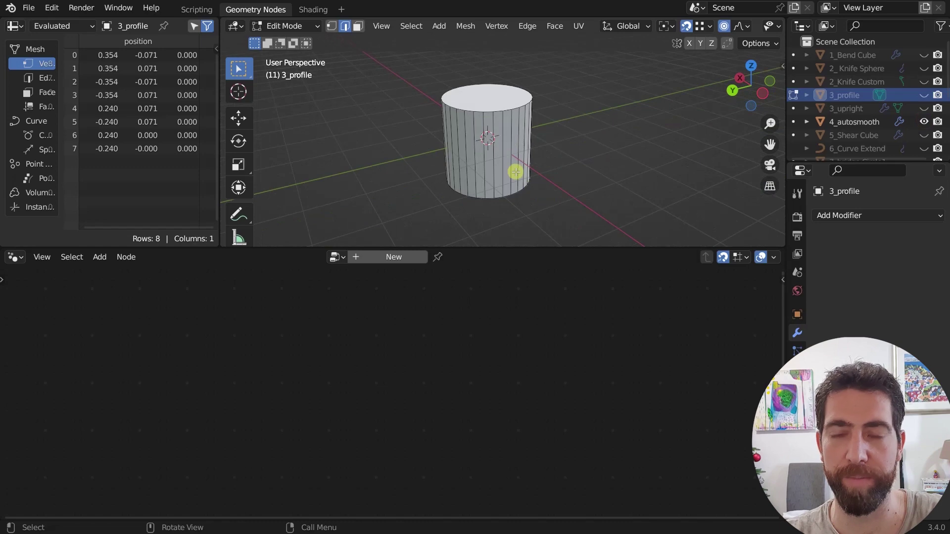
key("Tab")
left_click(506, 142)
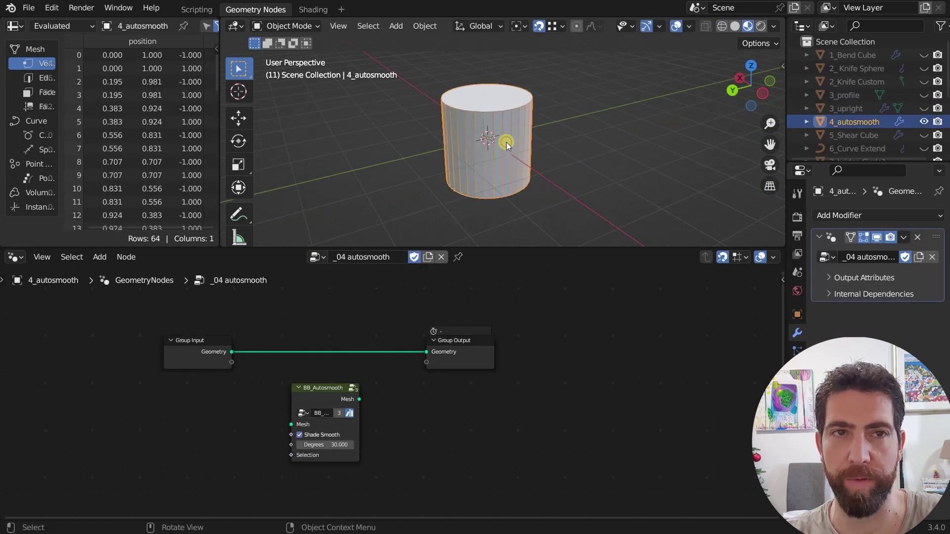
Step: Turn off the Wireframe overlay in the viewport and check the cylinder's mesh in edit mode
left_click(688, 28)
left_click(607, 259)
left_click(607, 261)
left_click(607, 261)
key("Tab")
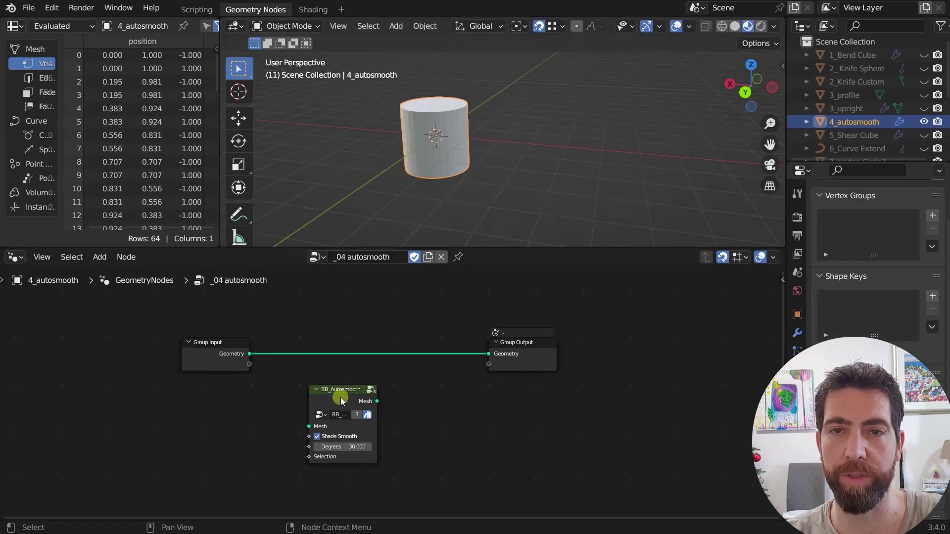
Step: Insert BB_Autosmooth between Group Input and Group Output and inspect the cylinder's shading
left_click_drag(340, 397, 366, 342)
scroll(435, 108, "up", 5)
mouse_move(451, 130)
middle_mouse_down()
mouse_move(465, 189)
mouse_move(438, 132)
mouse_move(446, 153)
mouse_move(501, 74)
mouse_move(498, 42)
mouse_move(438, 126)
middle_mouse_up()
scroll(438, 133, "down", 4)
scroll(439, 125, "up", 2)
scroll(452, 111, "down", 5)
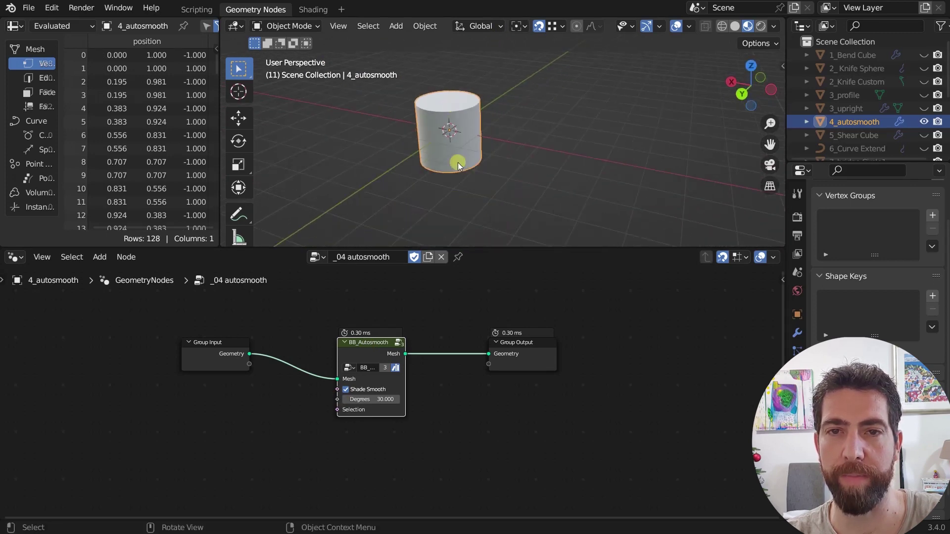
Step: Set the BB_Autosmooth node's Degrees to 16
mouse_move(459, 162)
middle_mouse_down()
mouse_move(458, 53)
mouse_move(456, 145)
middle_mouse_up()
scroll(347, 397, "up", 2)
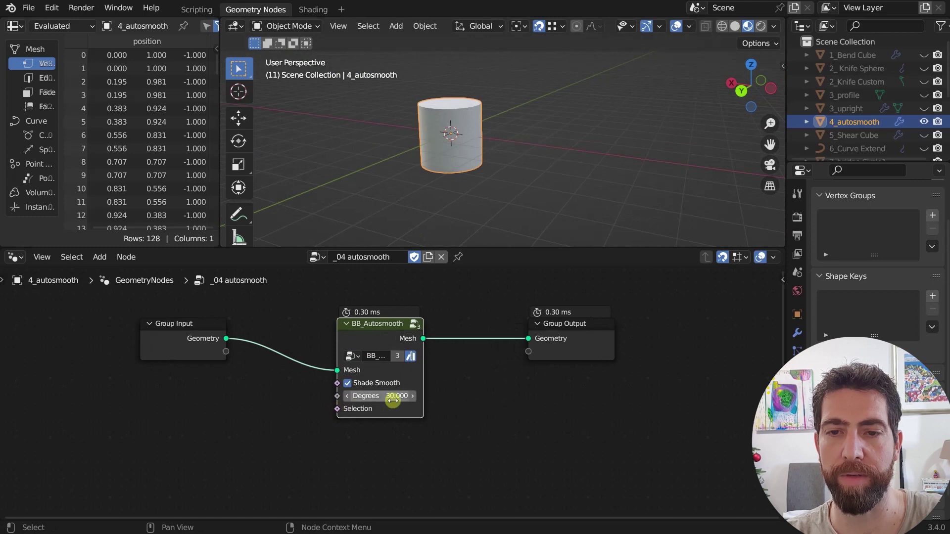
left_click_drag(393, 401, 574, 262)
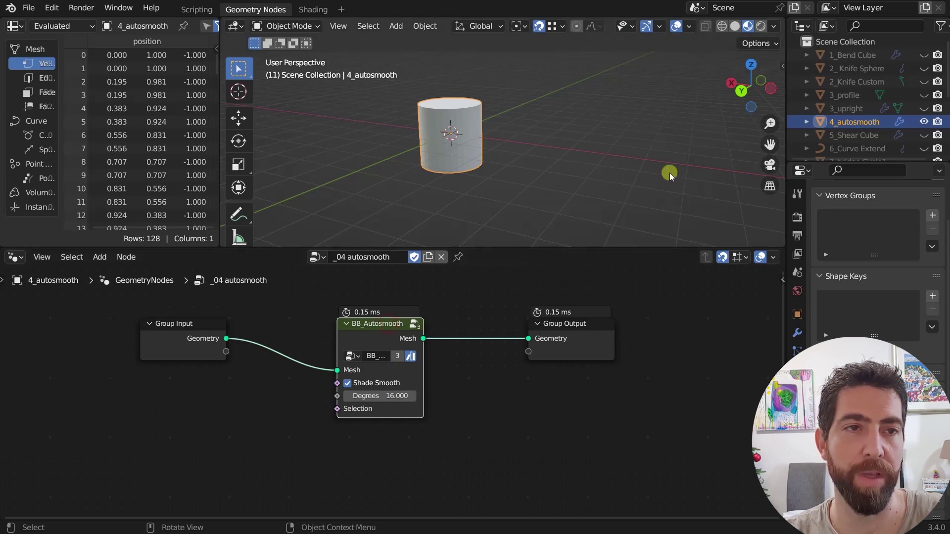
Step: Hide 4_autosmooth, show and select 5_Shear Cube, and turn on the Wireframe overlay
left_click(924, 122)
left_click(924, 135)
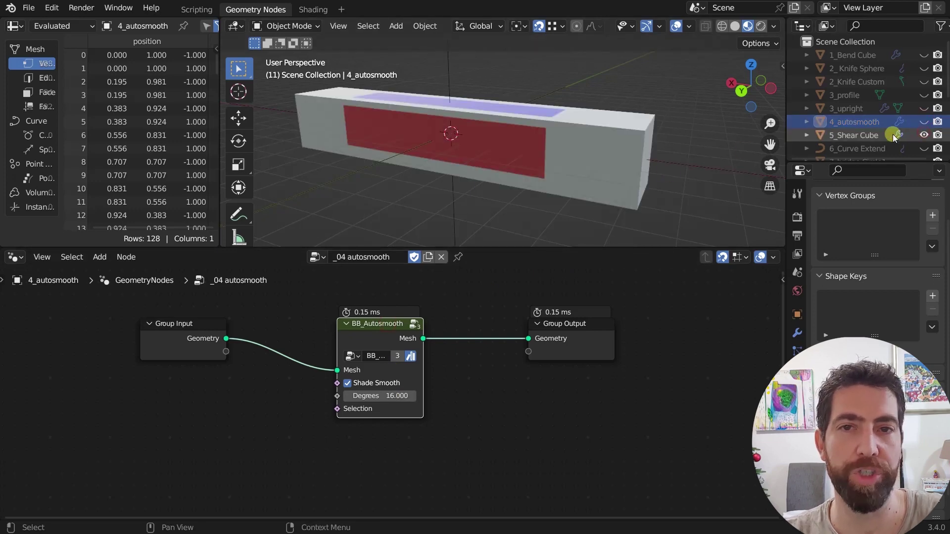
middle_click_drag(475, 156, 527, 153)
left_click(527, 154)
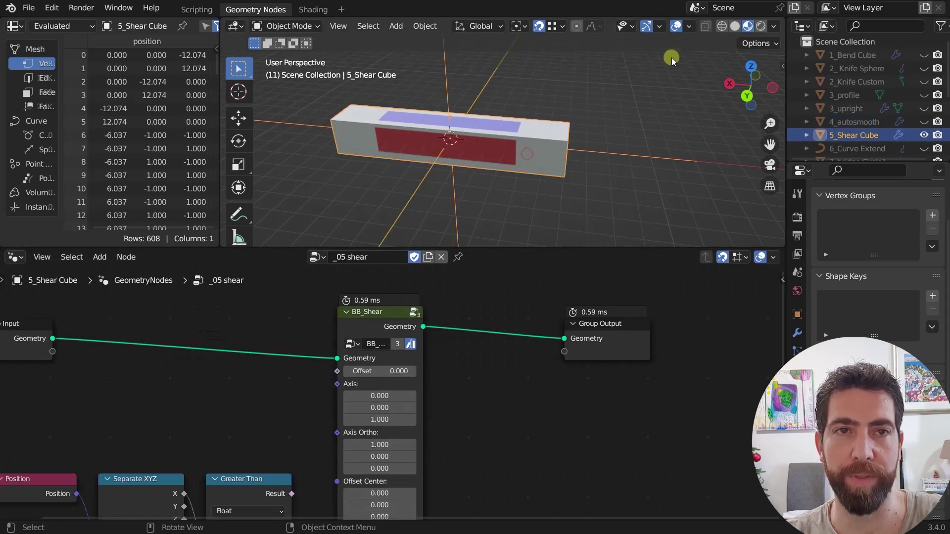
left_click(690, 26)
left_click(605, 263)
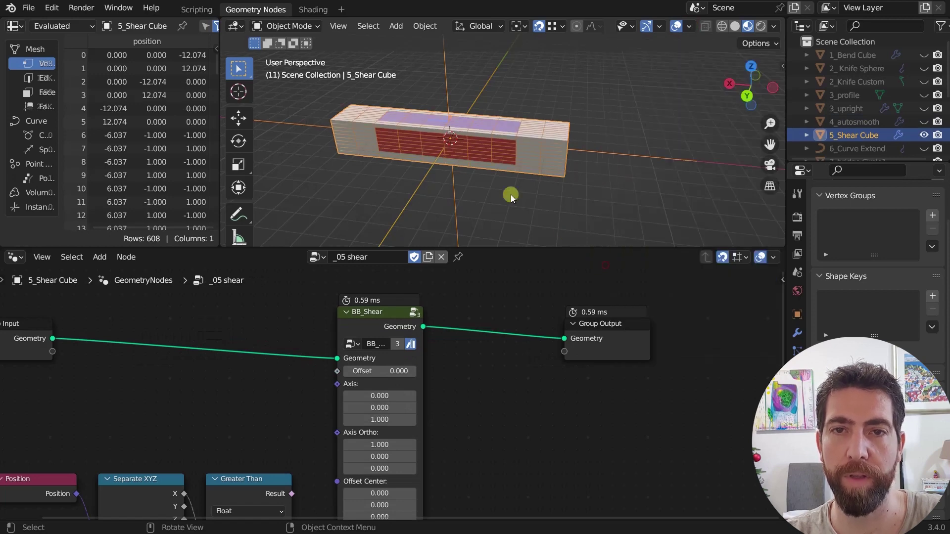
middle_click_drag(462, 151, 524, 149)
key("Home")
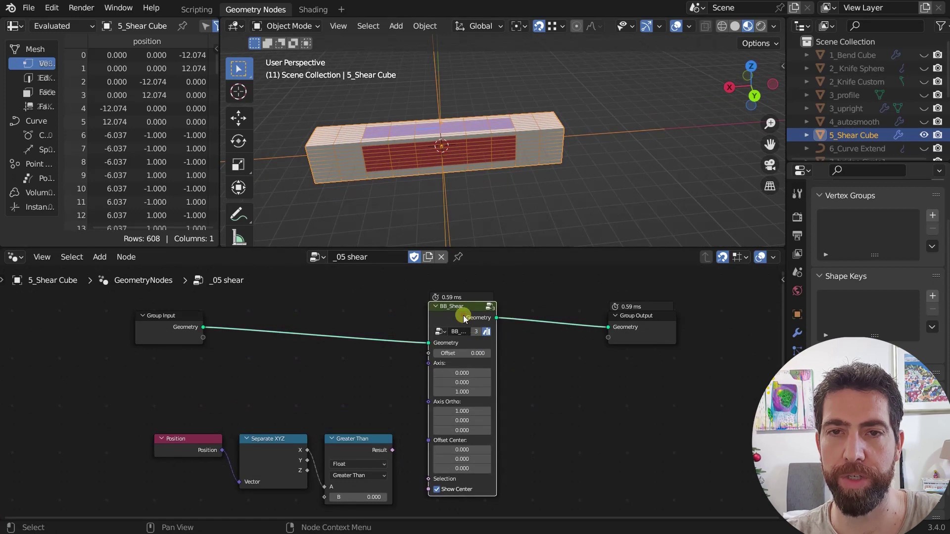
Step: Shear the cube by trying different BB_Shear Offset values, ending at 1.0
middle_click_drag(523, 390, 530, 376)
scroll(477, 344, "up", 3)
left_click_drag(477, 340, 484, 207)
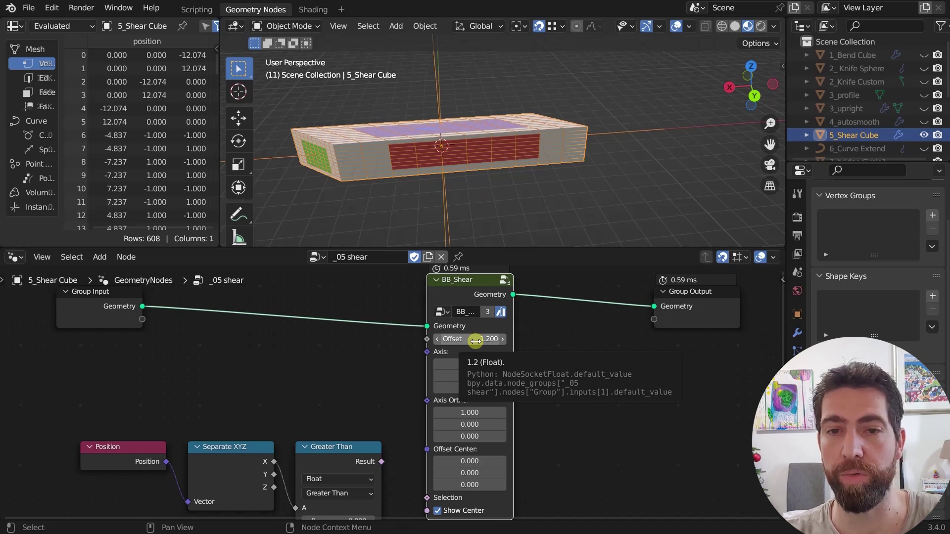
mouse_move(475, 341)
left_mouse_down()
mouse_move(468, 206)
mouse_move(475, 339)
left_mouse_up()
middle_click_drag(495, 168, 498, 188)
mouse_move(545, 379)
middle_mouse_down()
mouse_move(545, 356)
mouse_move(551, 398)
mouse_move(546, 372)
middle_mouse_up()
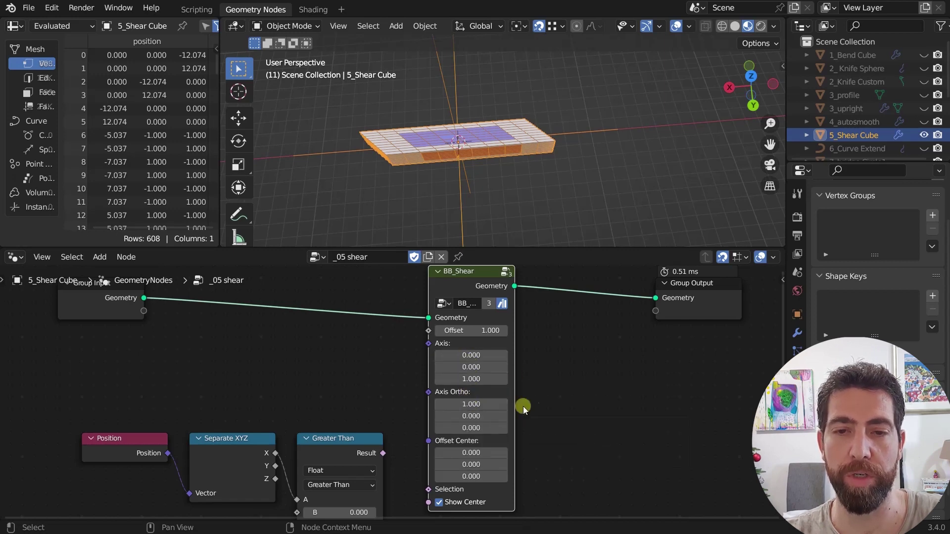
Step: Try shifting BB_Shear's Offset Center along Y and reset that value to 0
middle_click_drag(530, 407, 530, 385)
left_click_drag(471, 439, 484, 304)
left_click(471, 439)
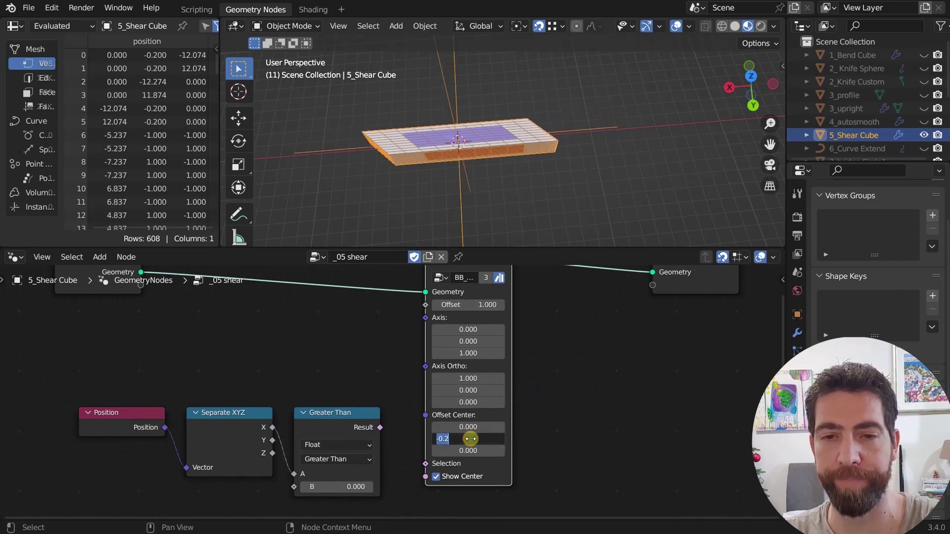
type("0")
key("Return")
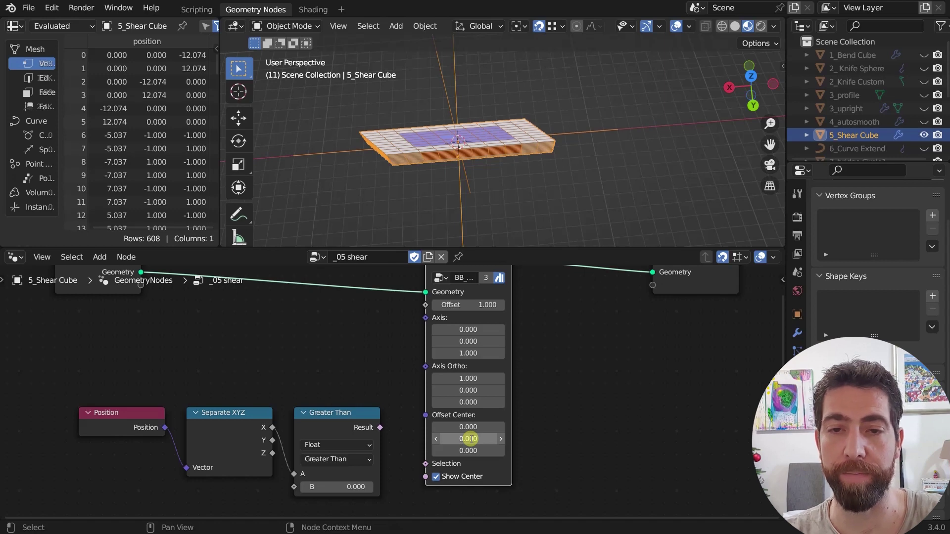
Step: Connect the Greater Than node's Result to BB_Shear's Selection to shear only part of the cube
scroll(405, 381, "down", 3)
middle_click_drag(470, 433, 439, 431)
scroll(425, 444, "up", 3)
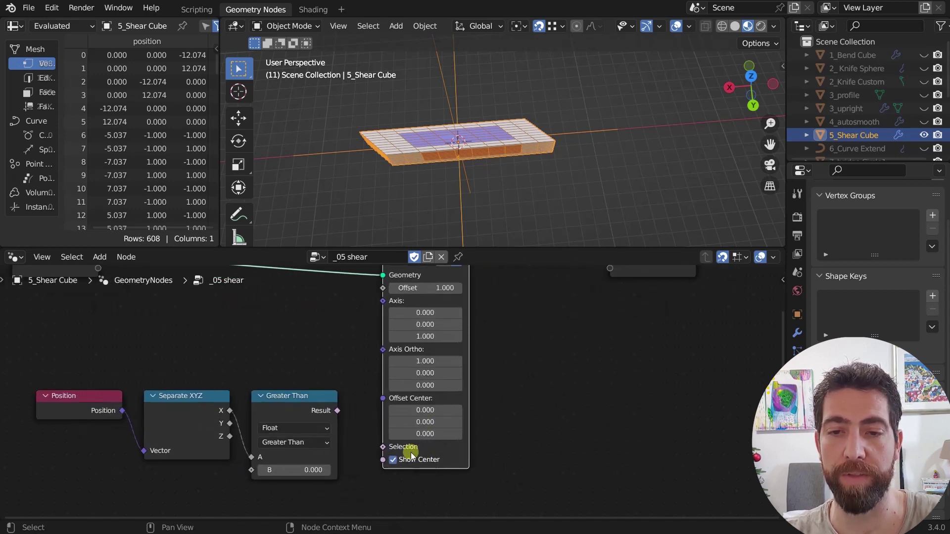
left_click_drag(339, 414, 381, 446)
scroll(396, 137, "up", 3)
scroll(479, 145, "down", 1)
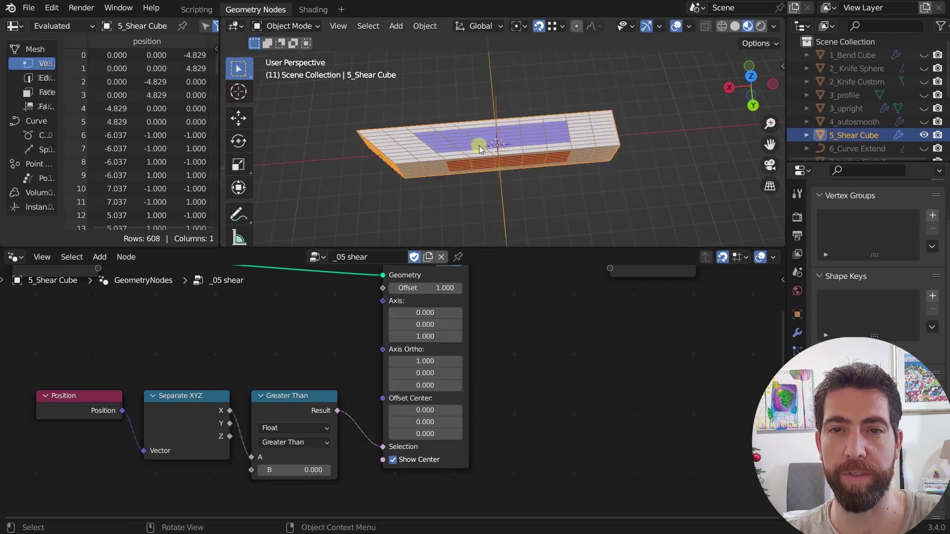
Step: Set BB_Shear's Offset to 0.8 with the position-based selection applied
middle_click_drag(453, 135, 437, 191)
scroll(432, 334, "down", 6)
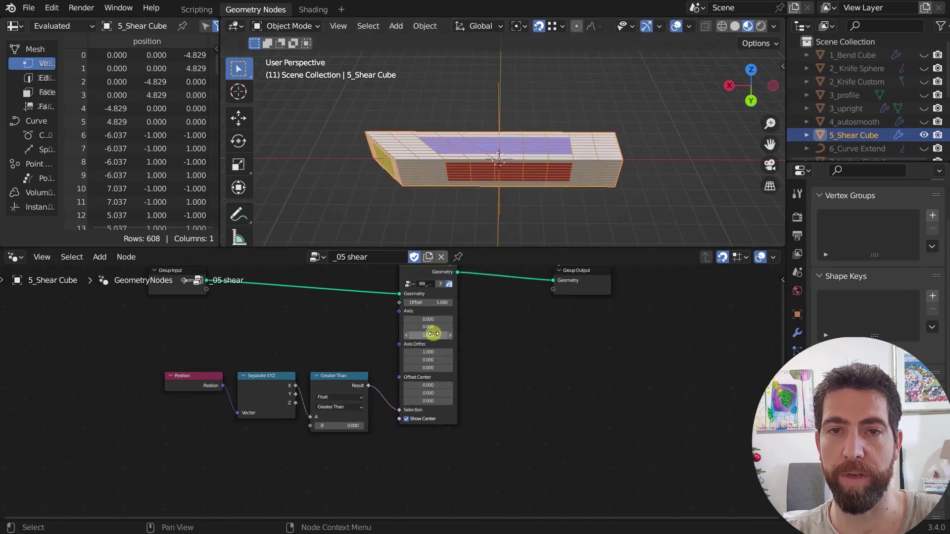
scroll(433, 307, "up", 5)
left_click_drag(439, 337, 431, 337)
scroll(431, 333, "down", 2)
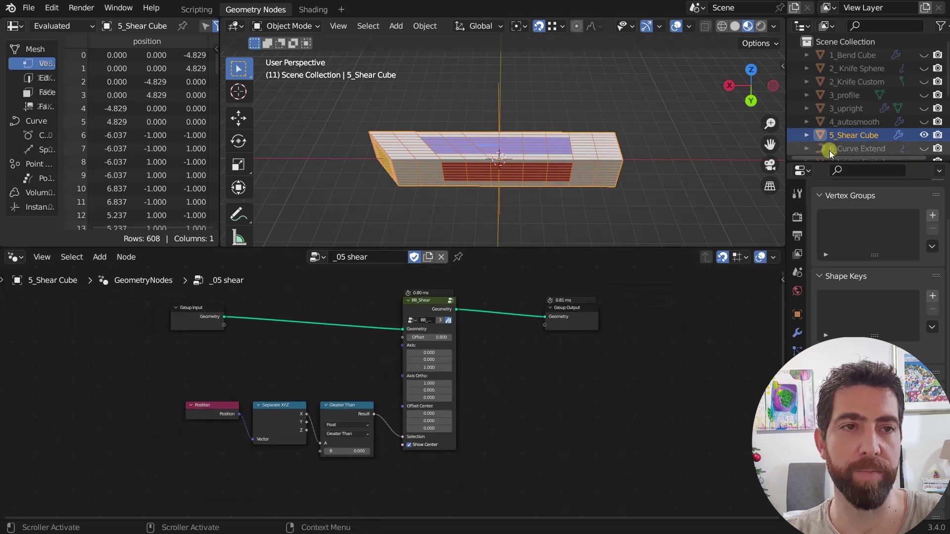
Step: Hide 5_Shear Cube, then show and select the 6_Curve Extend curve
left_click(923, 135)
left_click(924, 148)
middle_click_drag(492, 149, 528, 173)
left_click(542, 162)
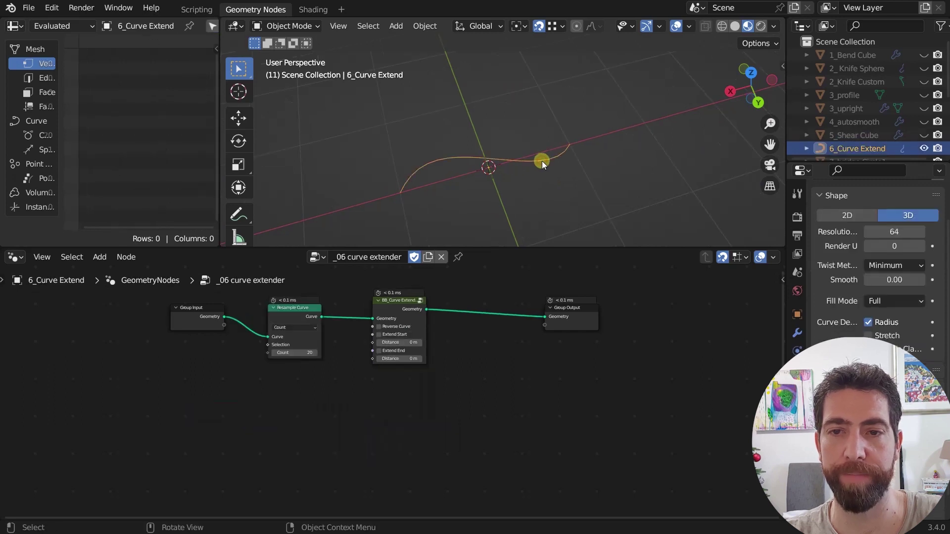
Step: Turn on Extend Start in the BB_Curve Extender node and set its Distance to 1.1 m
scroll(449, 349, "up", 2)
scroll(451, 353, "up", 1)
scroll(436, 393, "up", 1)
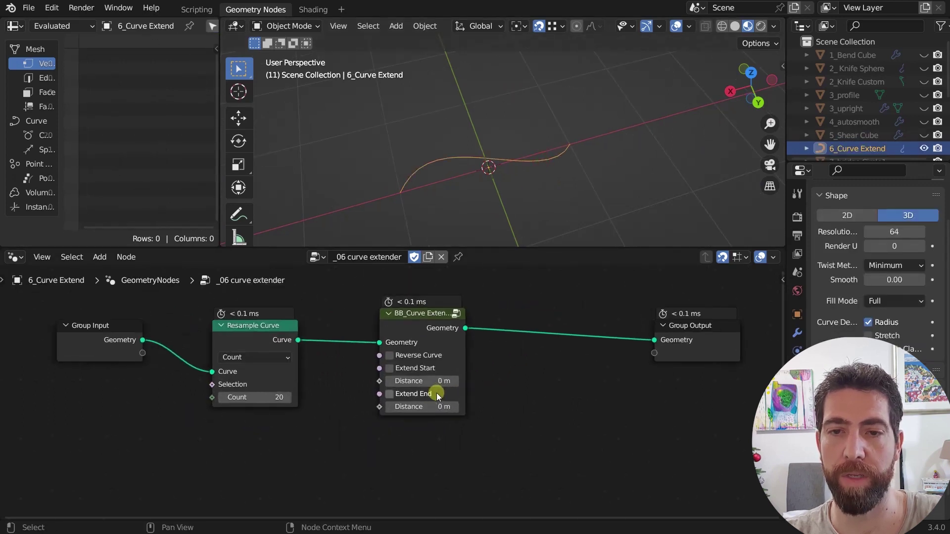
left_click(390, 369)
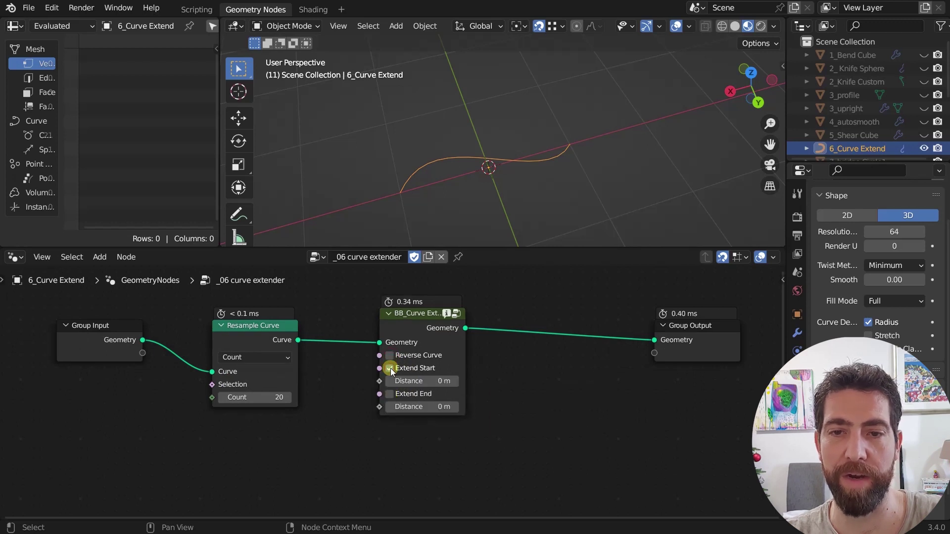
left_click_drag(418, 381, 427, 249)
Step: Turn on Extend End in the curve extender node, set its Distance to 0.8 m and inspect the extended curve
left_click(389, 393)
left_click_drag(424, 406, 431, 272)
middle_click_drag(420, 246, 492, 189)
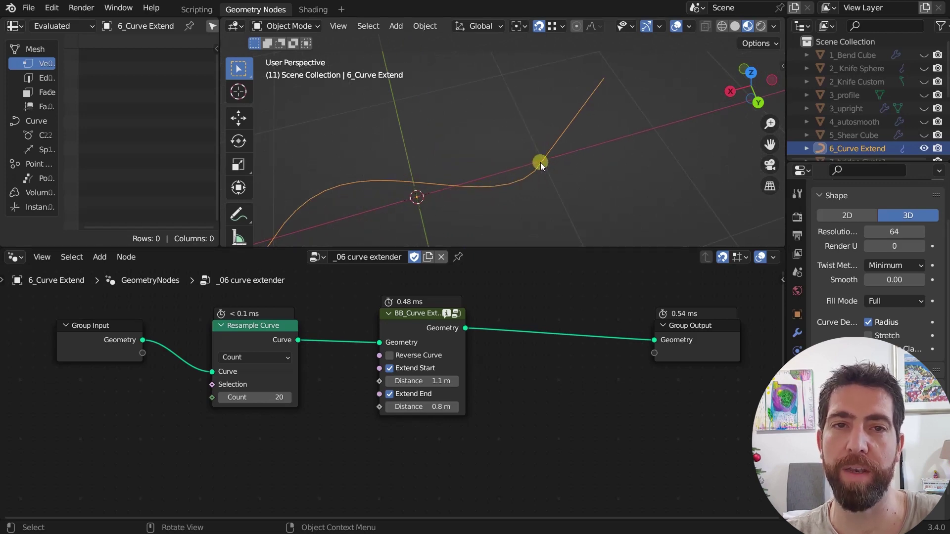
Step: Hide the 6_Curve Extend curve, show 7_bridge Circle1 and 7_bridge Circle2, and select 7_bridge Circle1
scroll(602, 81, "down", 3)
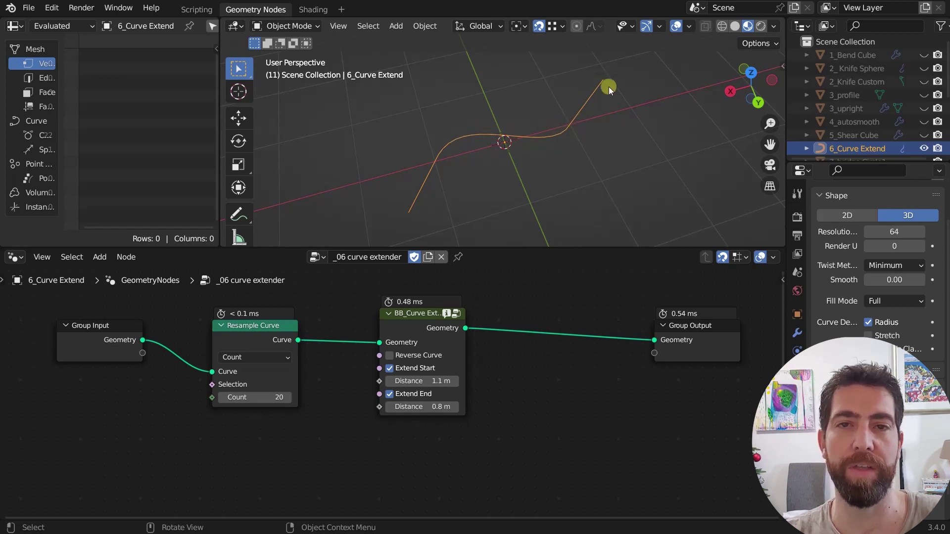
scroll(449, 166, "up", 2)
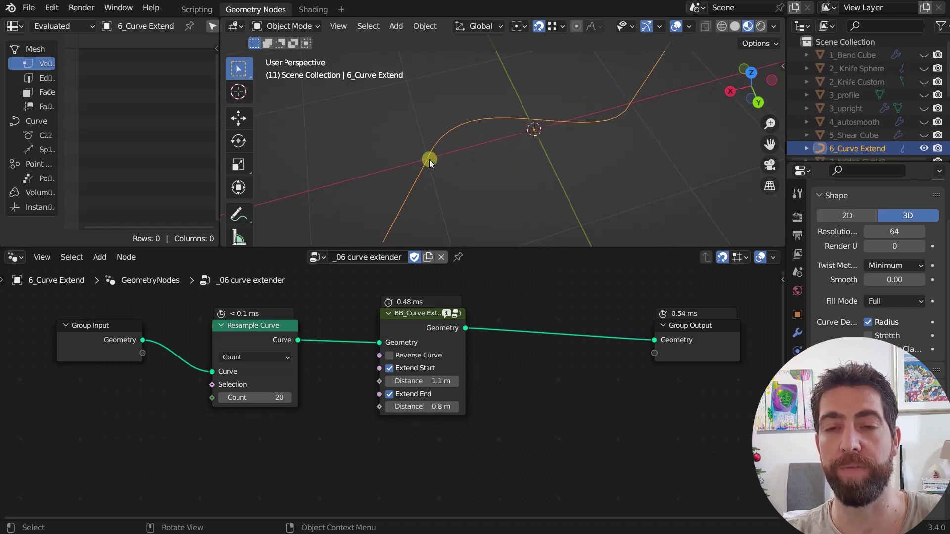
scroll(430, 159, "down", 2)
scroll(876, 149, "down", 3)
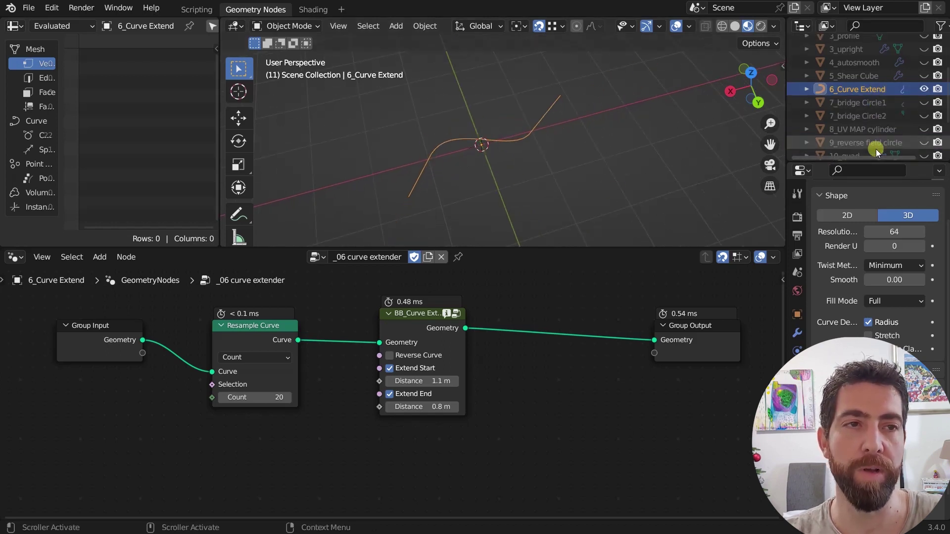
left_click(922, 89)
left_click(923, 102)
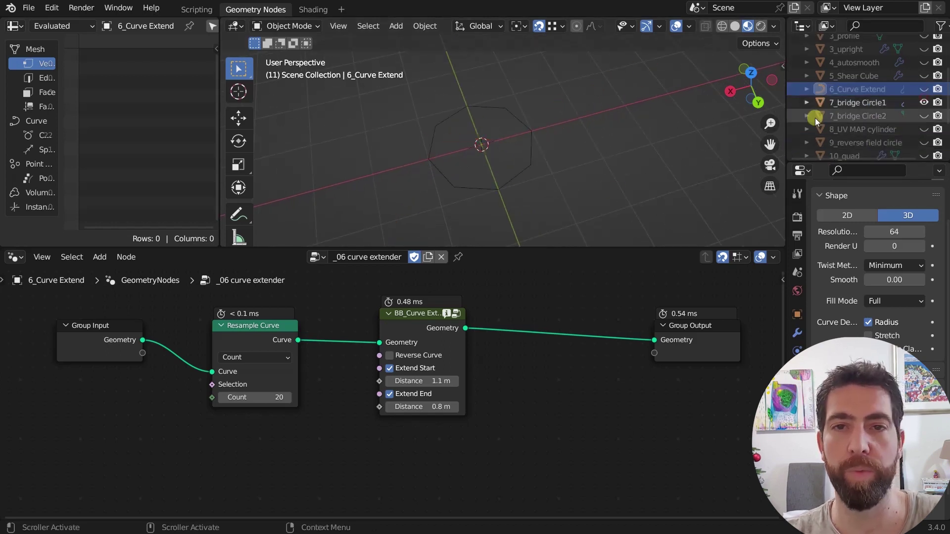
middle_click_drag(499, 171, 482, 108)
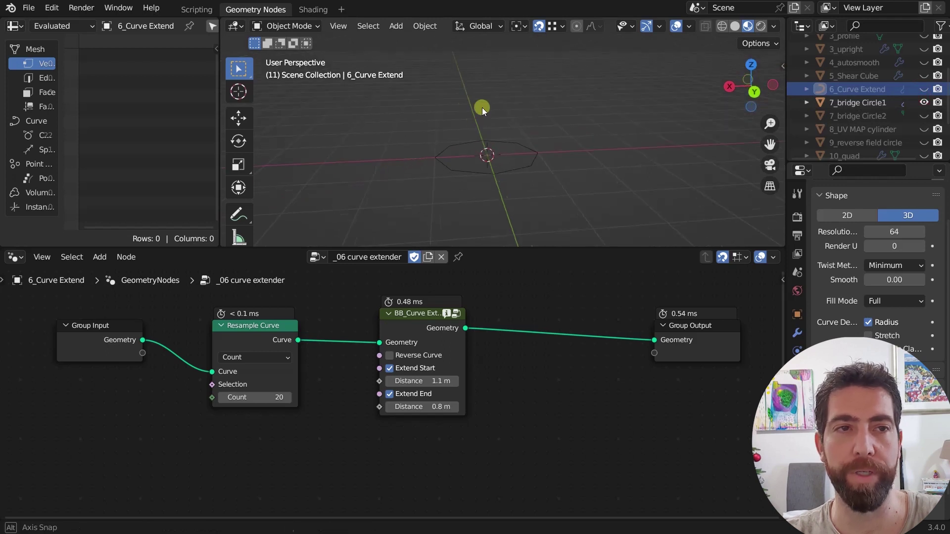
left_click(924, 115)
scroll(536, 233, "down", 2)
scroll(537, 209, "down", 2)
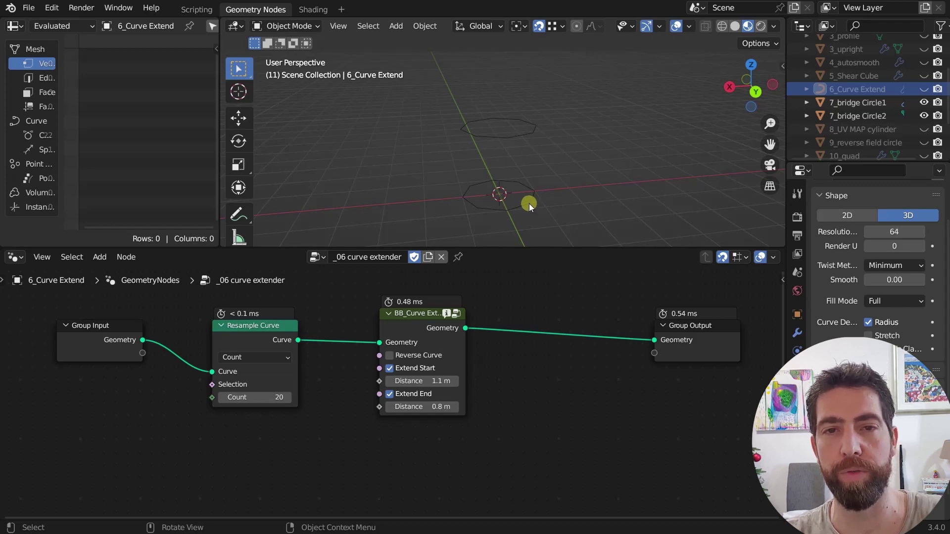
left_click(533, 193)
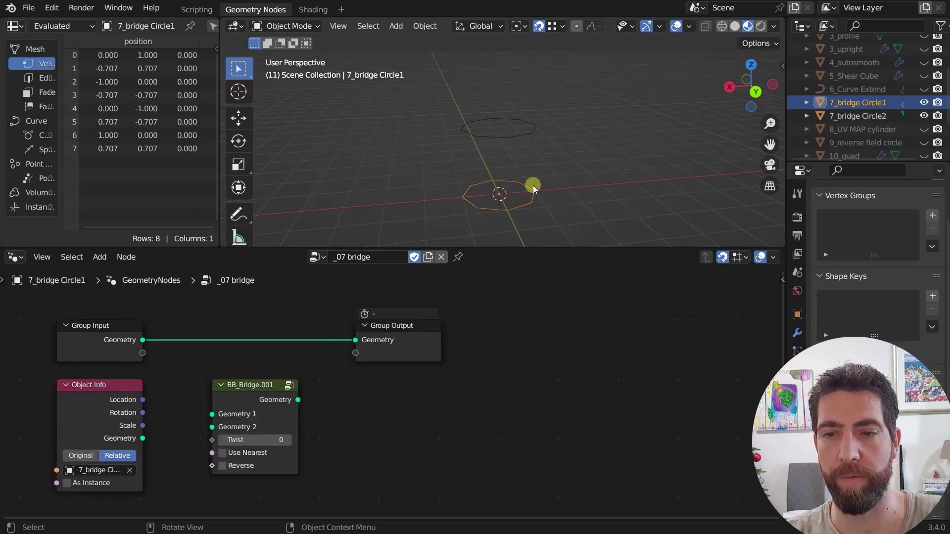
Step: Connect Group Input to Geometry 1 and Object Info to Geometry 2 of the bridge node, and link its Geometry to Group Output
scroll(528, 382, "down", 3)
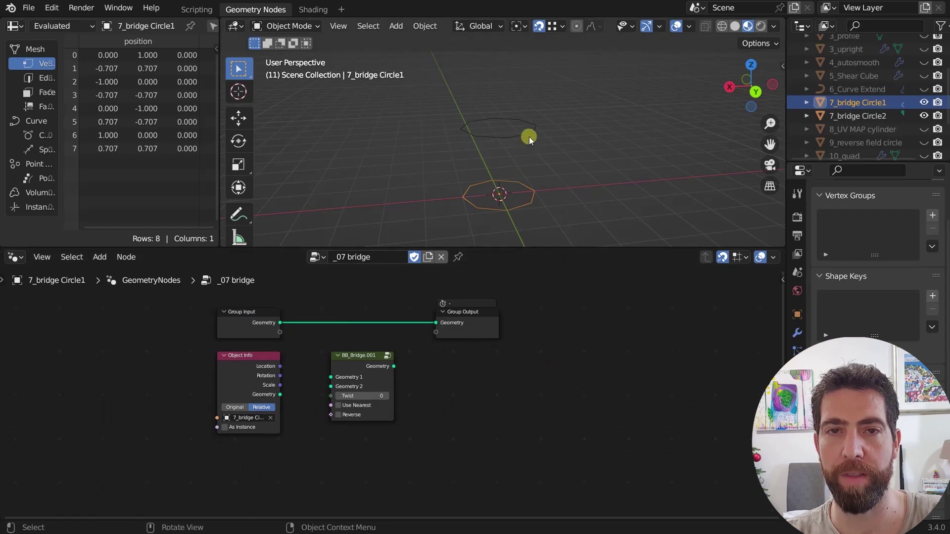
scroll(234, 378, "up", 1)
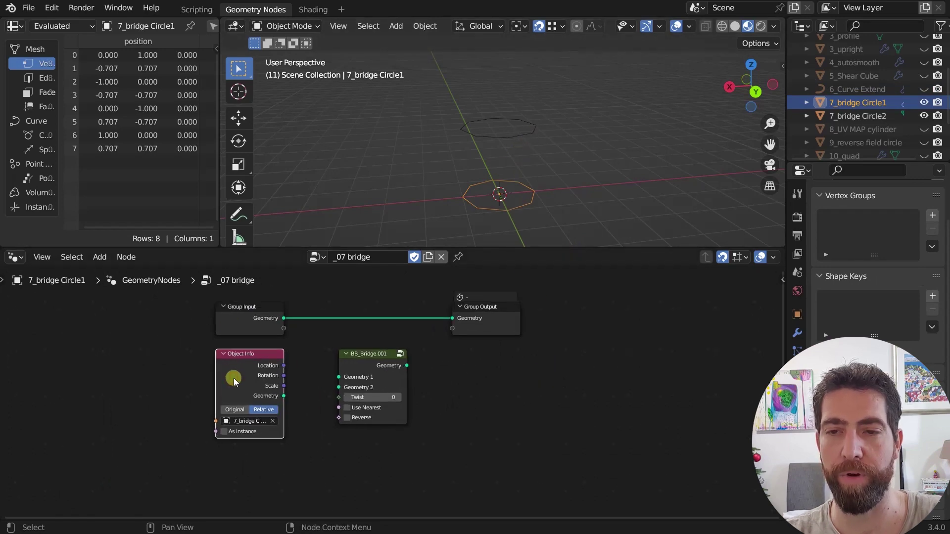
scroll(234, 378, "up", 3)
middle_click_drag(240, 381, 229, 379)
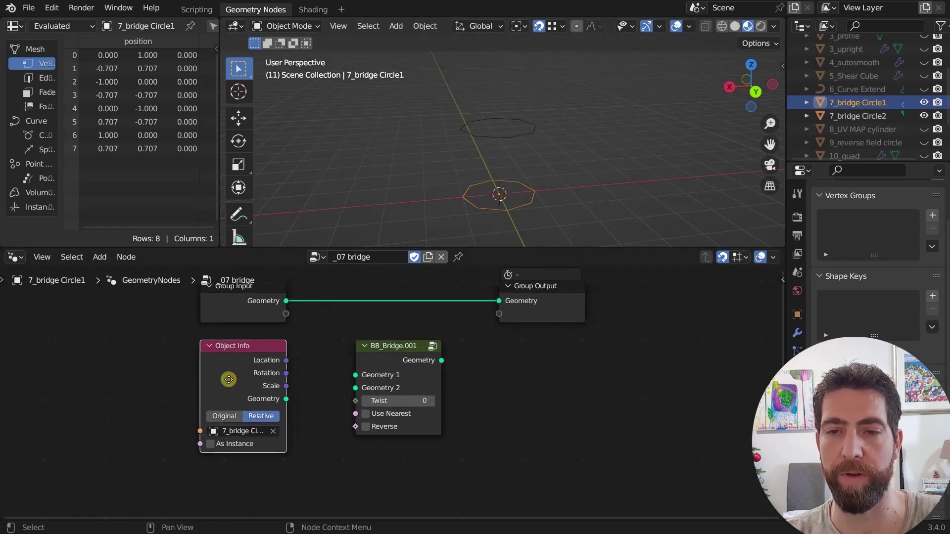
scroll(229, 380, "down", 2)
scroll(229, 379, "down", 1)
left_click_drag(275, 317, 329, 376)
left_click_drag(275, 395, 332, 385)
scroll(375, 386, "up", 1)
left_click_drag(397, 363, 450, 313)
middle_click_drag(499, 194, 540, 201)
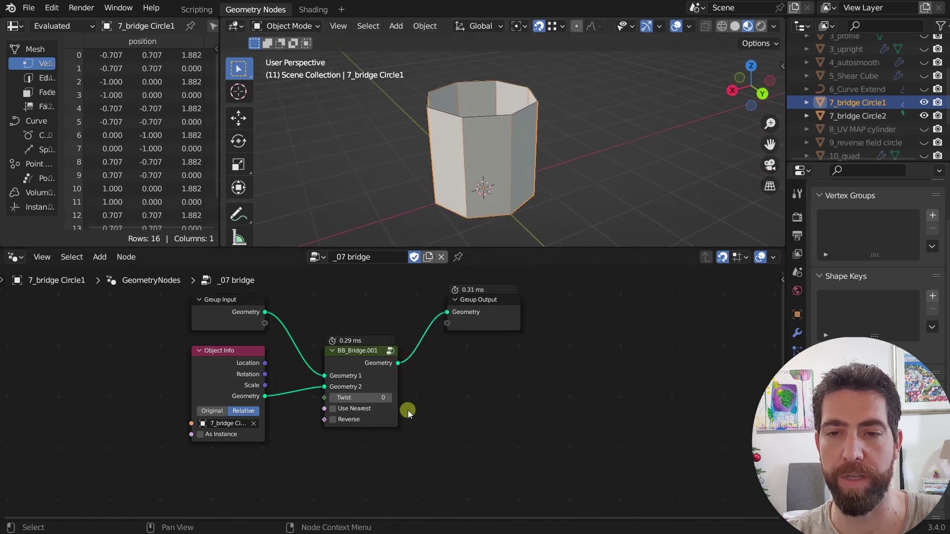
Step: Set the bridge node's Twist to 3
scroll(408, 411, "up", 1)
left_click(386, 396)
left_click(386, 396)
left_click(385, 396)
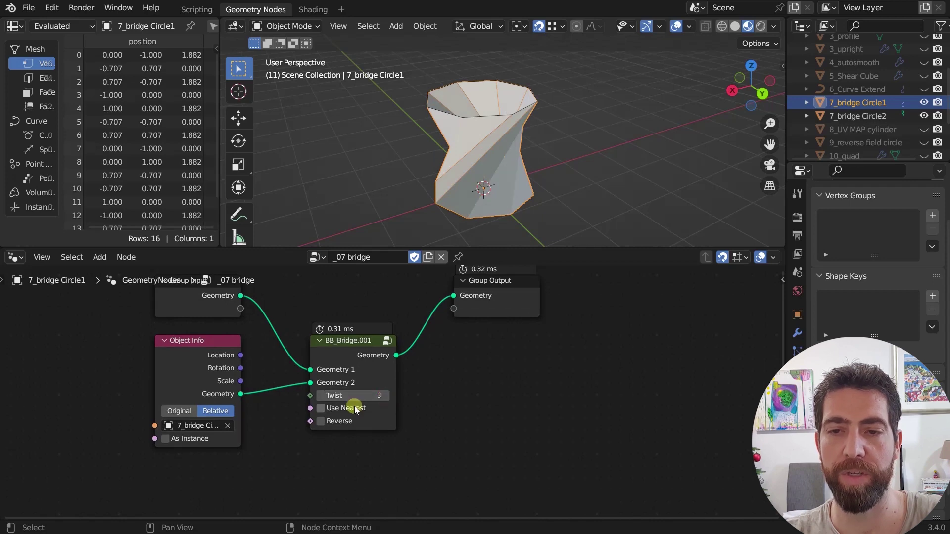
Step: Turn on Use Nearest in the bridge node and inspect the bridged circles from several angles
left_click(320, 409)
middle_click_drag(527, 148, 497, 113)
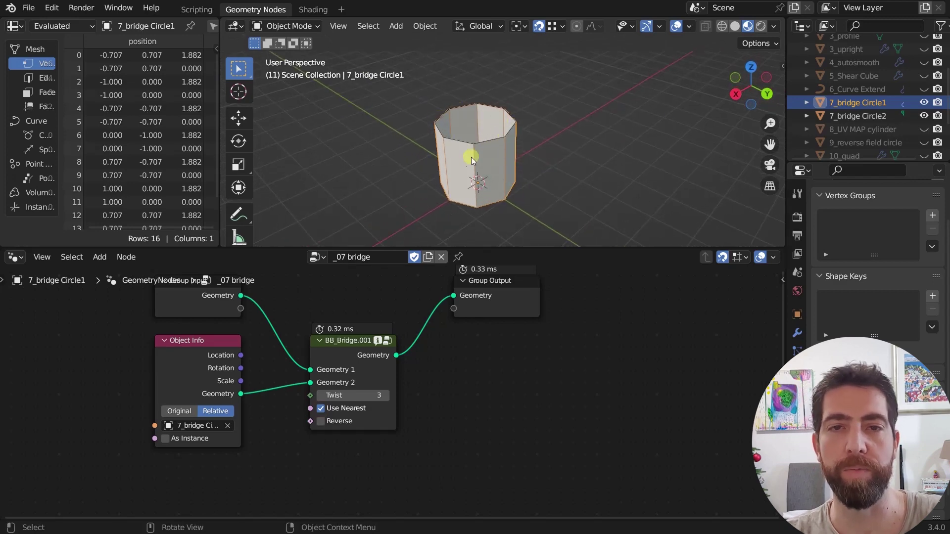
middle_click_drag(466, 159, 510, 201)
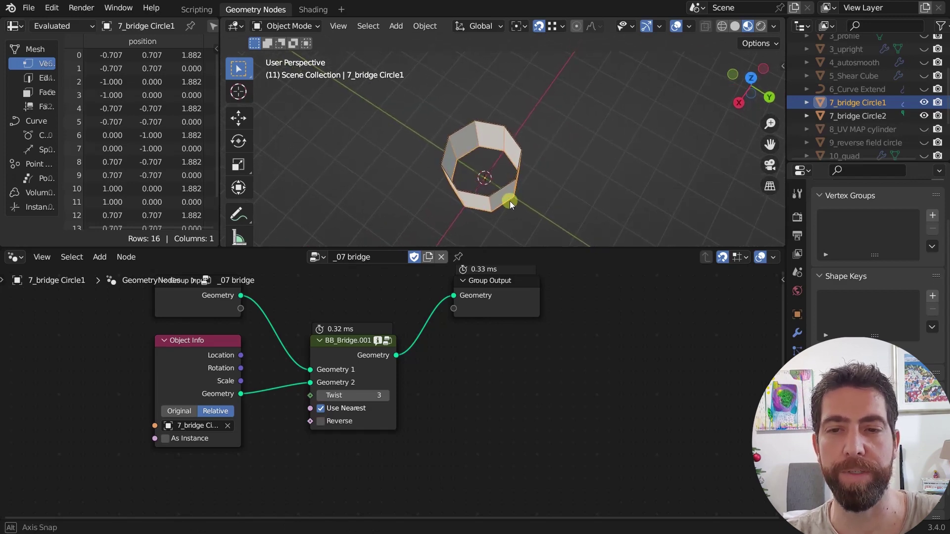
Step: Turn on Reverse and turn off Use Nearest in the bridge node, and inspect the bridge from the side
left_click(322, 422)
left_click(321, 408)
middle_click_drag(462, 225, 541, 168)
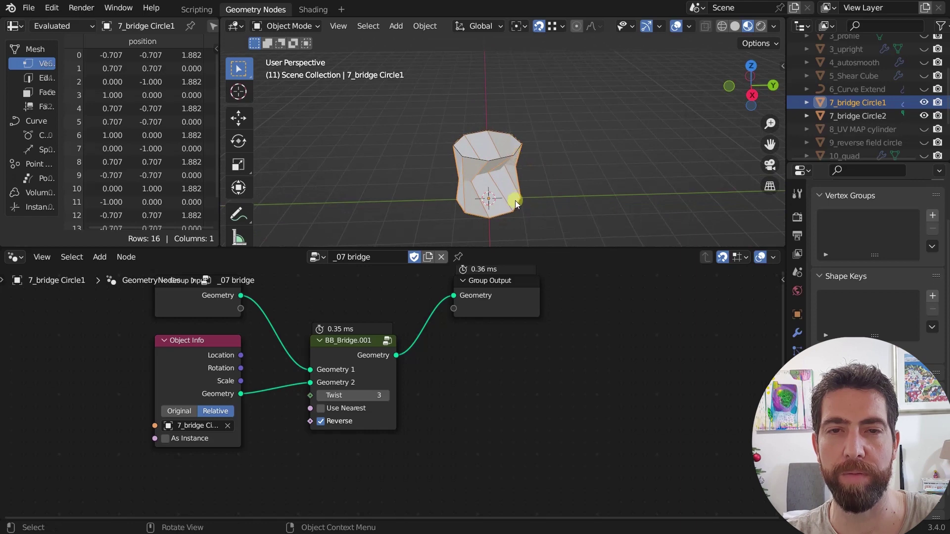
Step: Enter Edit Mode on 7_bridge Circle1
key("Tab")
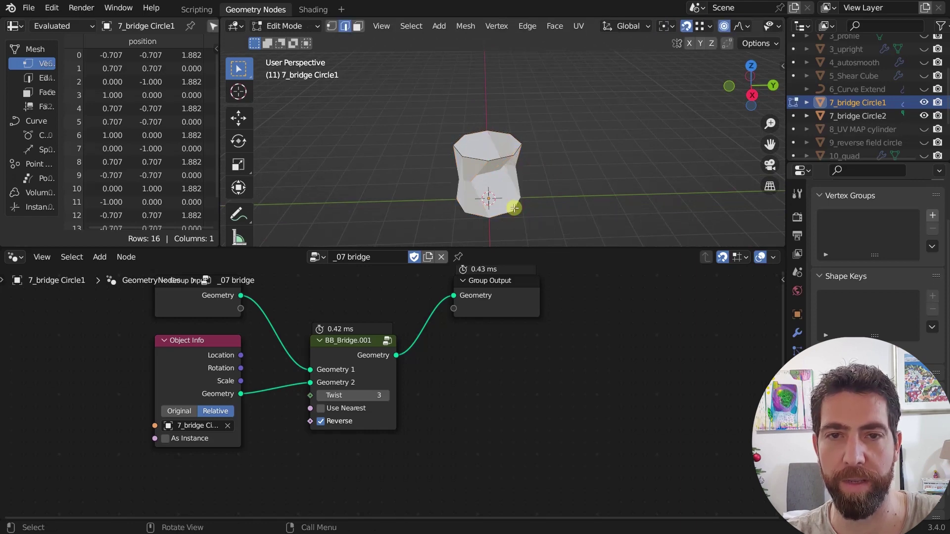
middle_click_drag(515, 208, 445, 210)
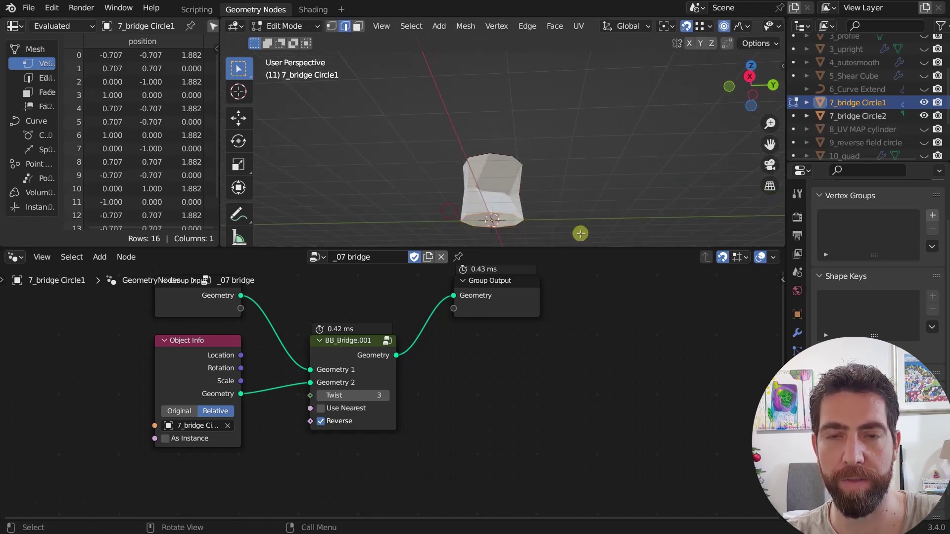
key("s")
key("x")
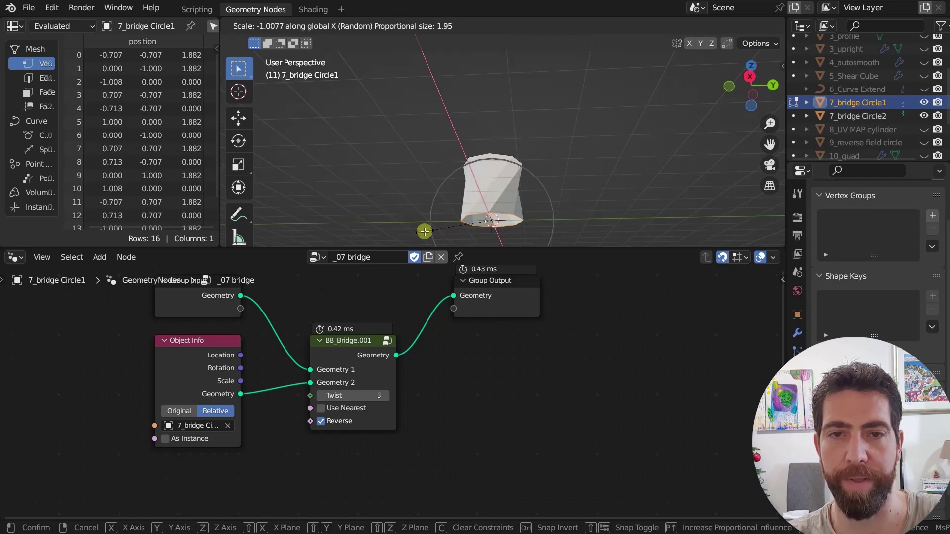
right_click(425, 232)
Step: Select two vertices of the lower circle on its near side in vertex mode and dissolve them
middle_click_drag(509, 197, 516, 237)
scroll(512, 185, "down", 3)
scroll(500, 207, "up", 4)
key("1")
scroll(499, 215, "up", 3)
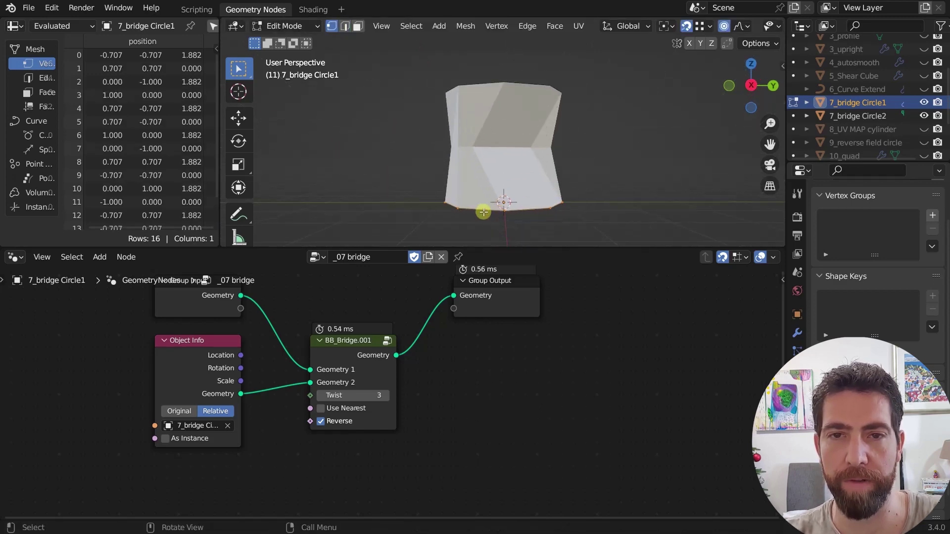
left_click(459, 208)
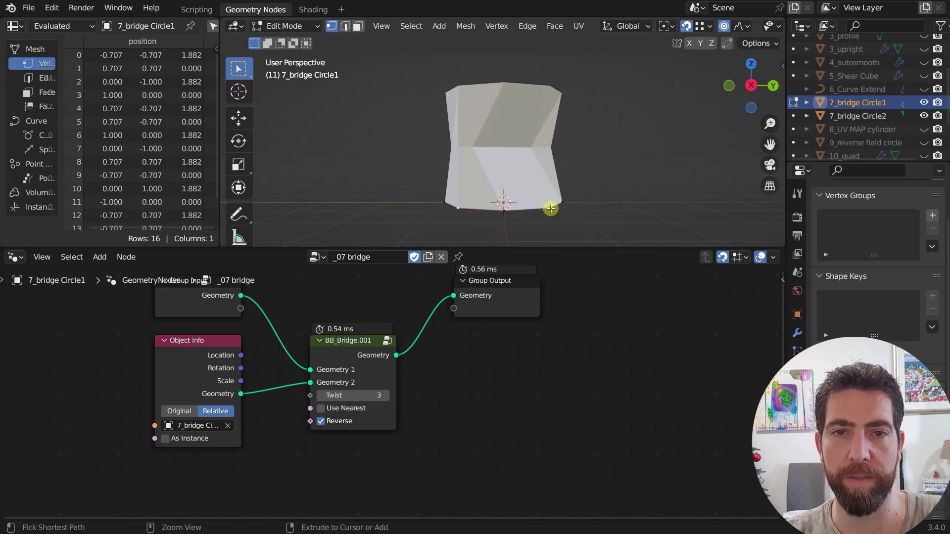
left_click(551, 208, "shift")
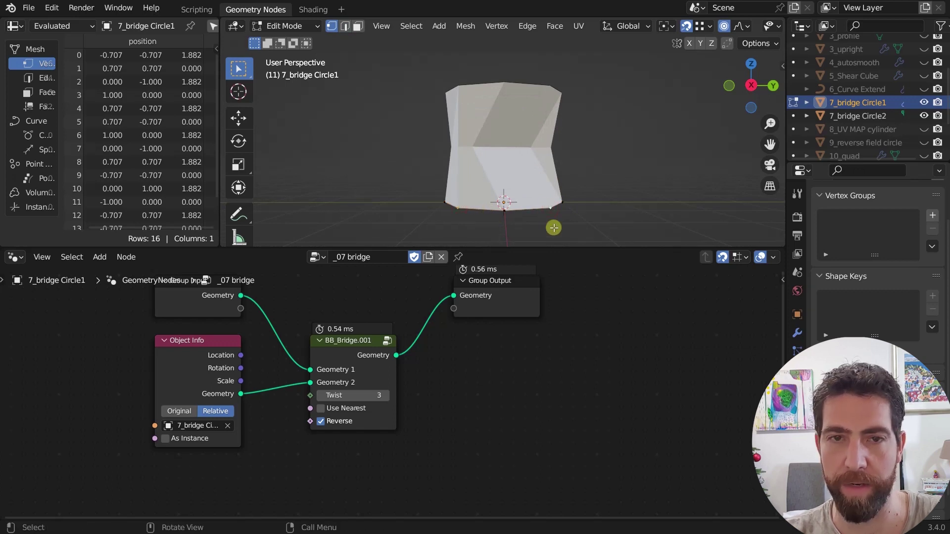
key("ctrl+x")
middle_click_drag(551, 182, 555, 195)
left_click(574, 147)
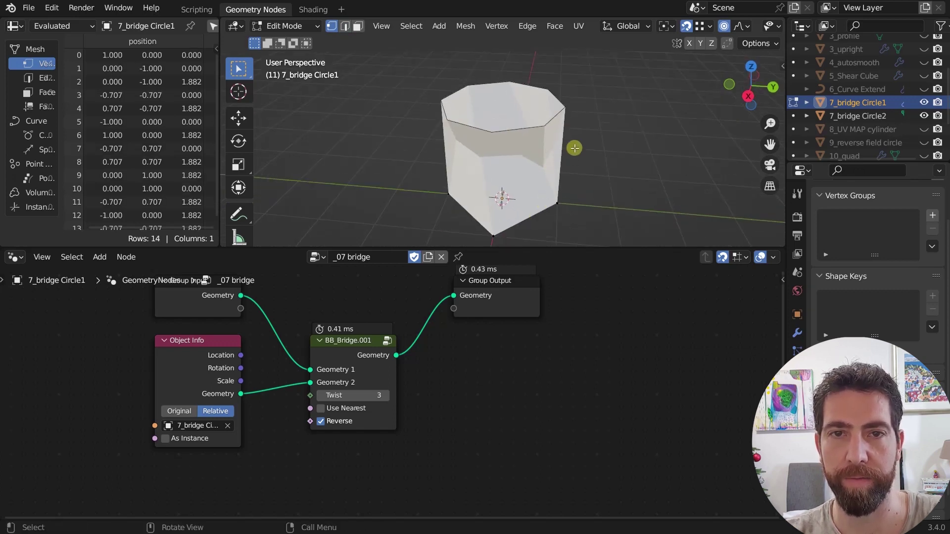
scroll(574, 147, "down", 2)
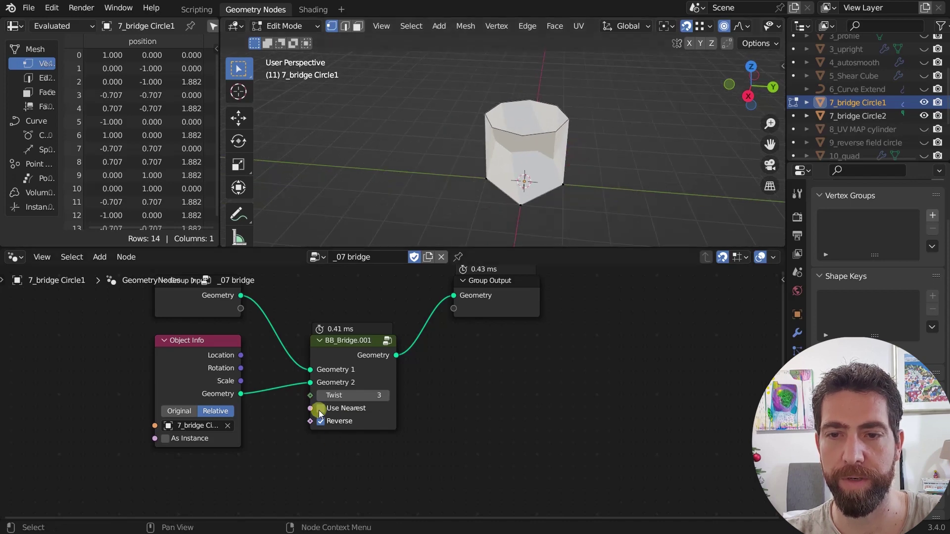
Step: Turn on Use Nearest in the bridge node, leave Edit Mode and inspect the bridge between the uneven circles
left_click(319, 409)
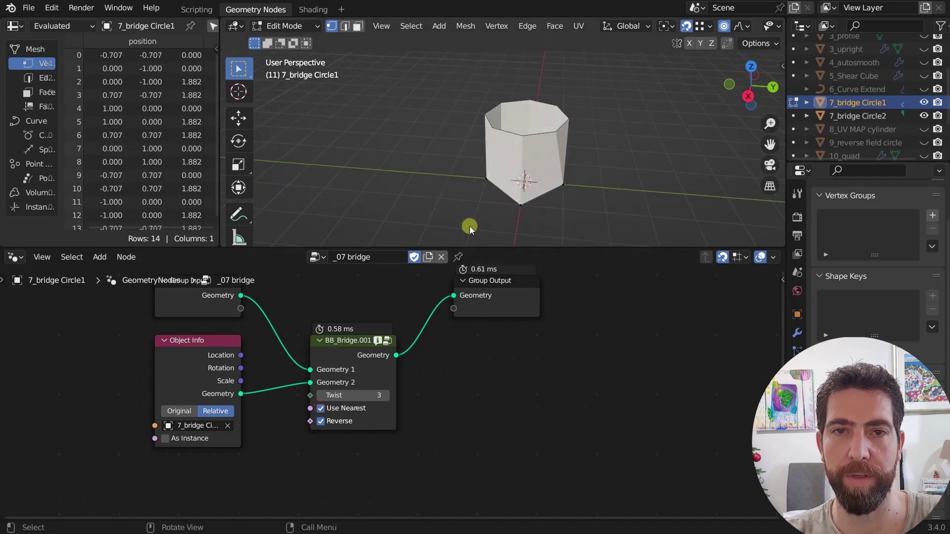
middle_click_drag(471, 218, 587, 154)
key("Tab")
middle_click_drag(523, 163, 524, 193)
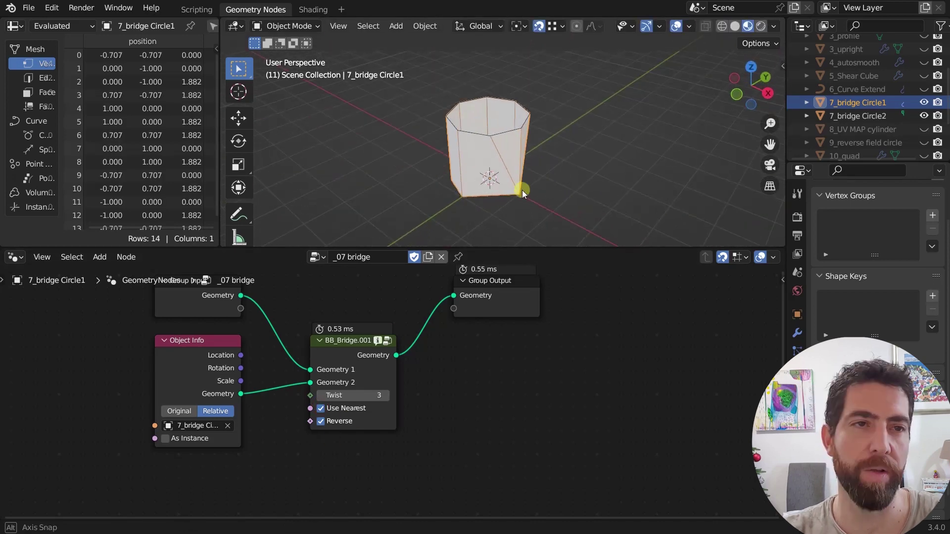
Step: Show 8_UV MAP cylinder, hide both 7_bridge circles and select the cylinder
left_click(924, 129)
left_click_drag(923, 102, 923, 116)
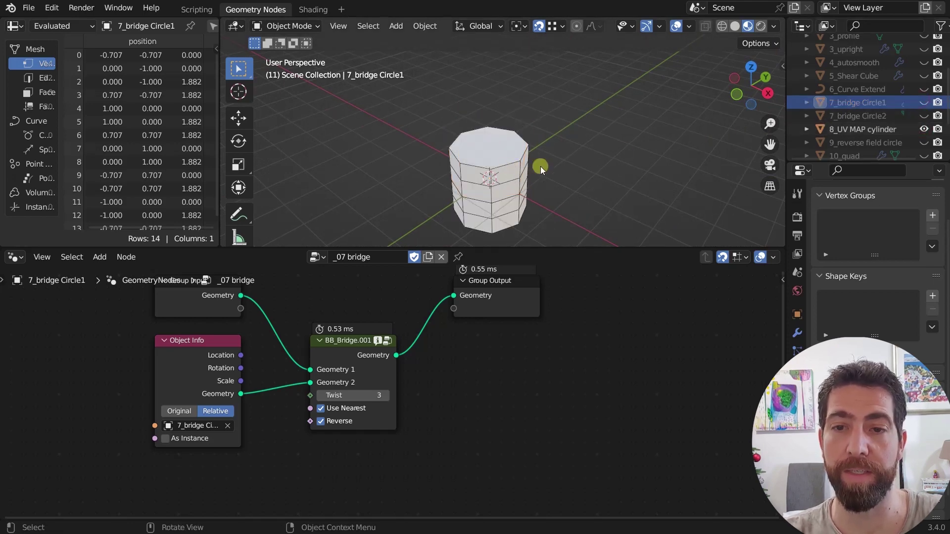
left_click(522, 194)
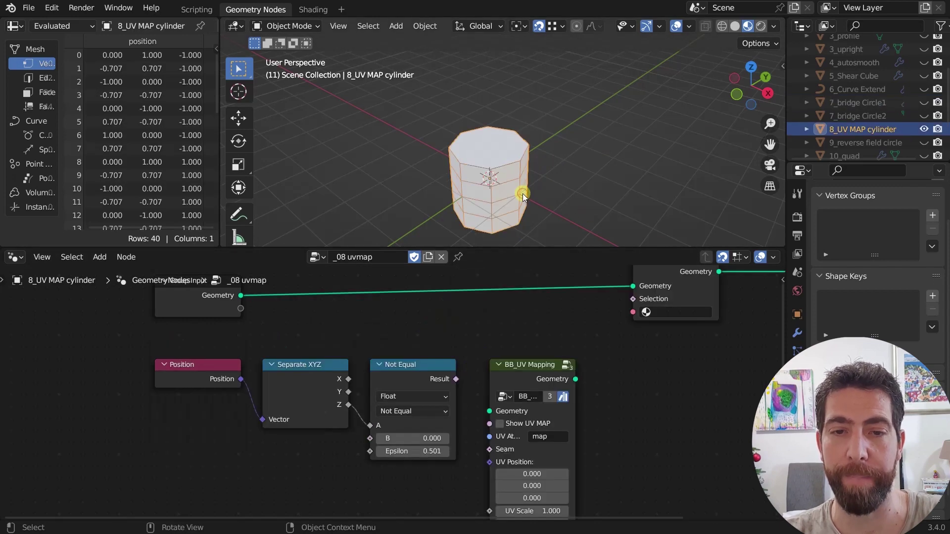
Step: Examine the _08 uvmap node tree and the cylinder's geometry
middle_click_drag(518, 355, 411, 346)
scroll(402, 313, "down", 4)
scroll(431, 345, "down", 1)
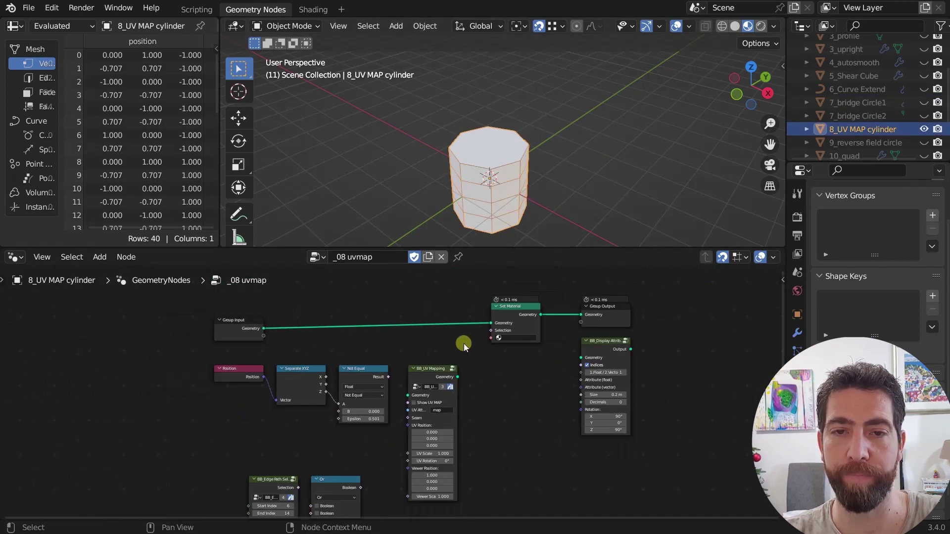
scroll(468, 366, "down", 1)
scroll(496, 153, "up", 2)
scroll(498, 152, "down", 5)
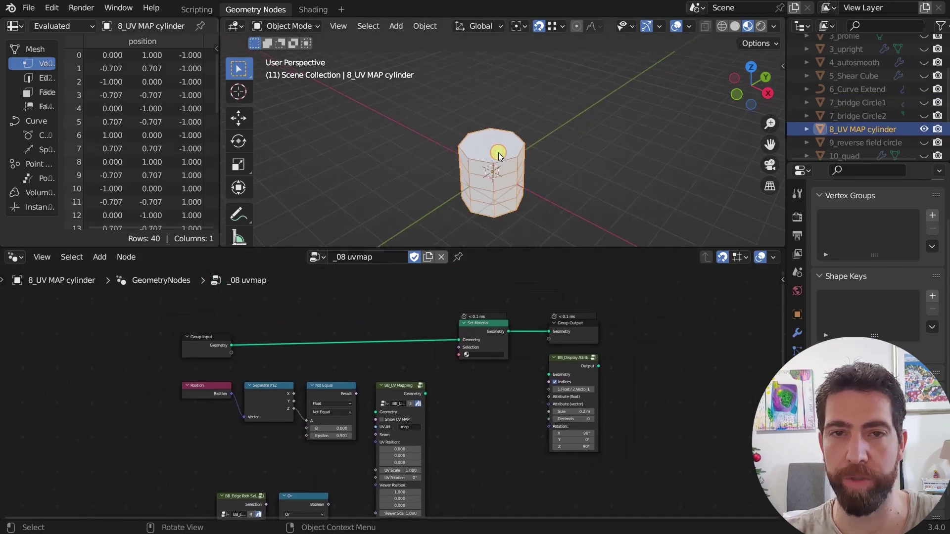
scroll(501, 174, "up", 5)
scroll(503, 191, "down", 3)
middle_click_drag(502, 186, 516, 151)
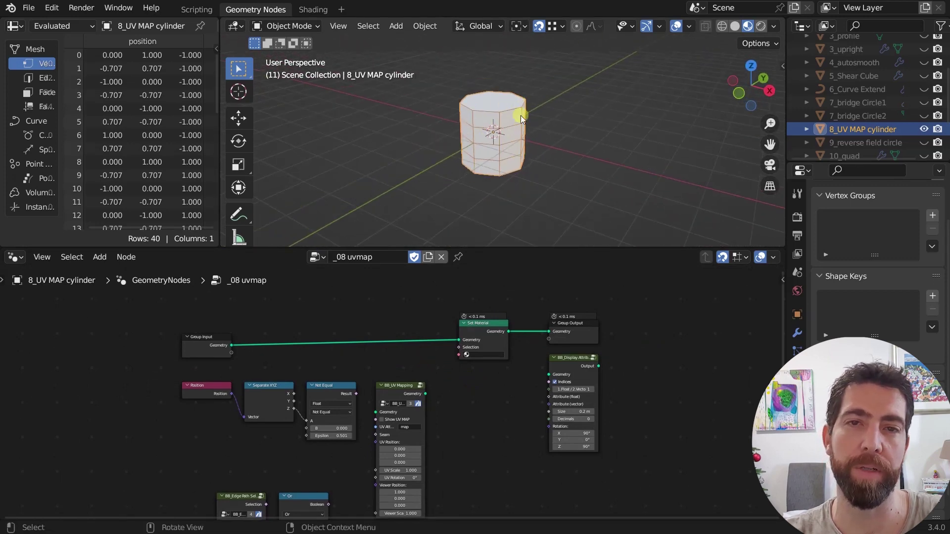
Step: Assign the Test checkers material in the Set Material node and inspect it on the cylinder
scroll(507, 344, "up", 2)
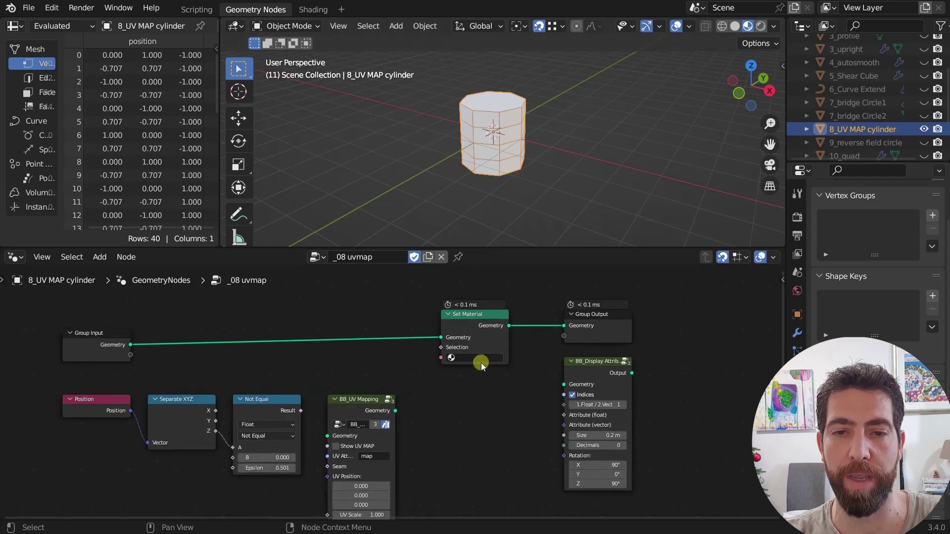
left_click(479, 359)
left_click(482, 401)
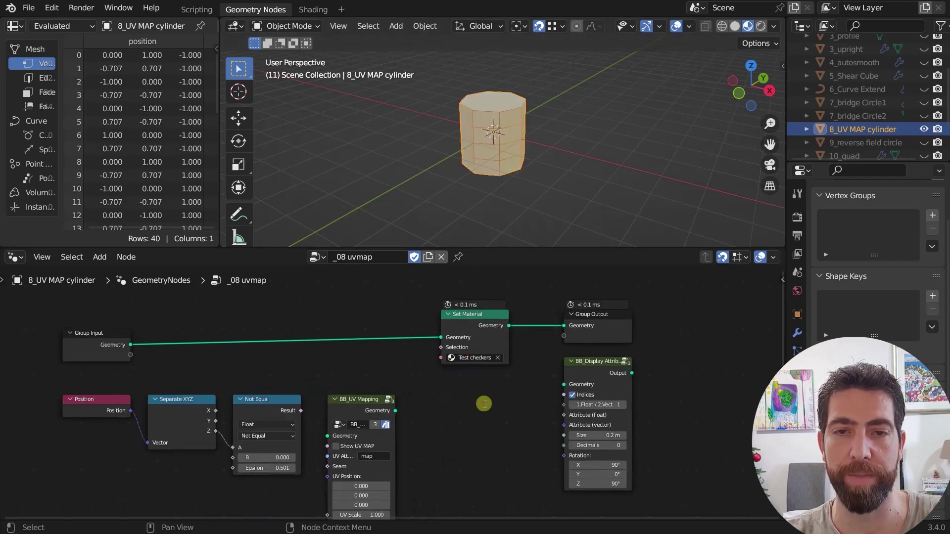
middle_click_drag(507, 198, 536, 173)
scroll(479, 348, "up", 1)
left_click(477, 313)
middle_click_drag(503, 238, 495, 147)
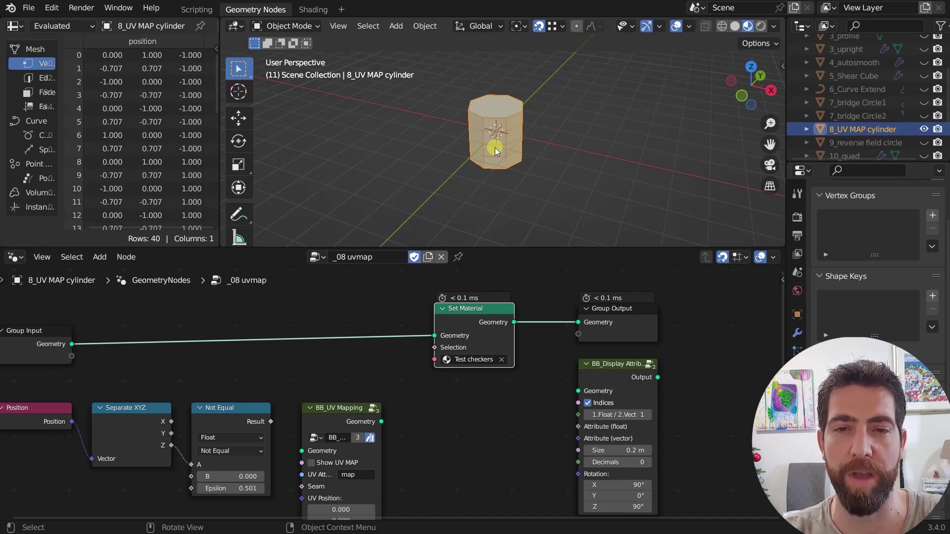
Step: Insert the BB_UV Mapping node into the link between Group Input and Set Material
middle_click_drag(486, 419, 526, 361)
scroll(525, 361, "down", 4)
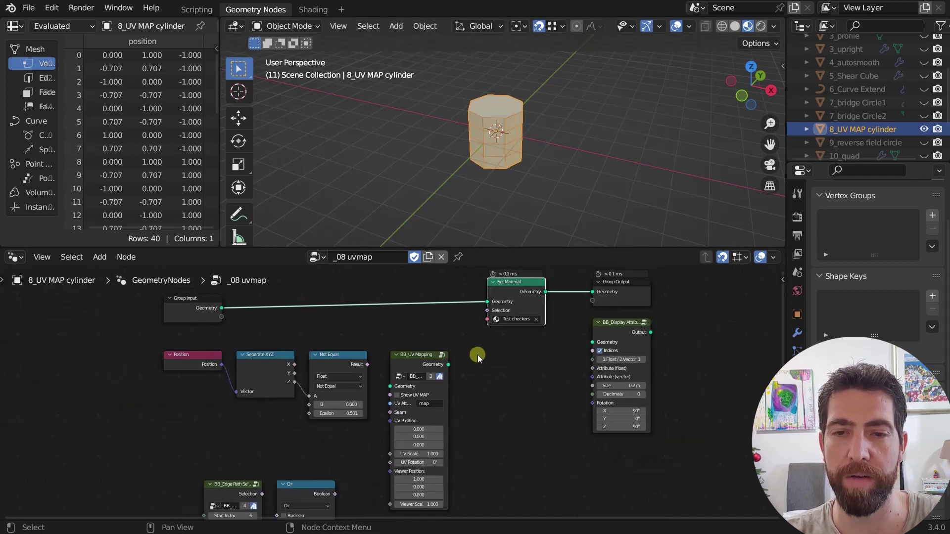
left_click(410, 361)
left_click_drag(419, 361, 435, 304)
Step: Check the UV attribute name in the BB_UV Mapping node and keep it as map
scroll(445, 361, "up", 4)
scroll(447, 365, "up", 2)
left_click(433, 338)
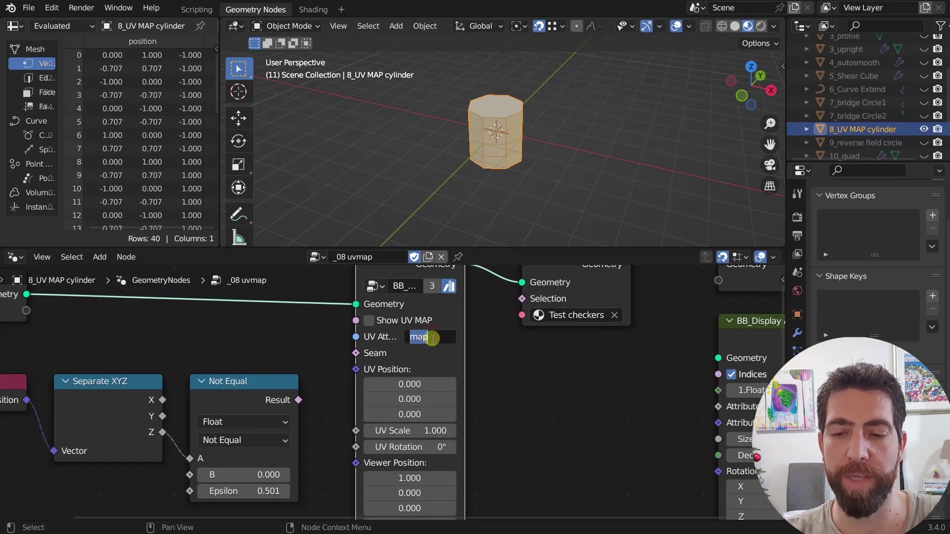
left_click(436, 336)
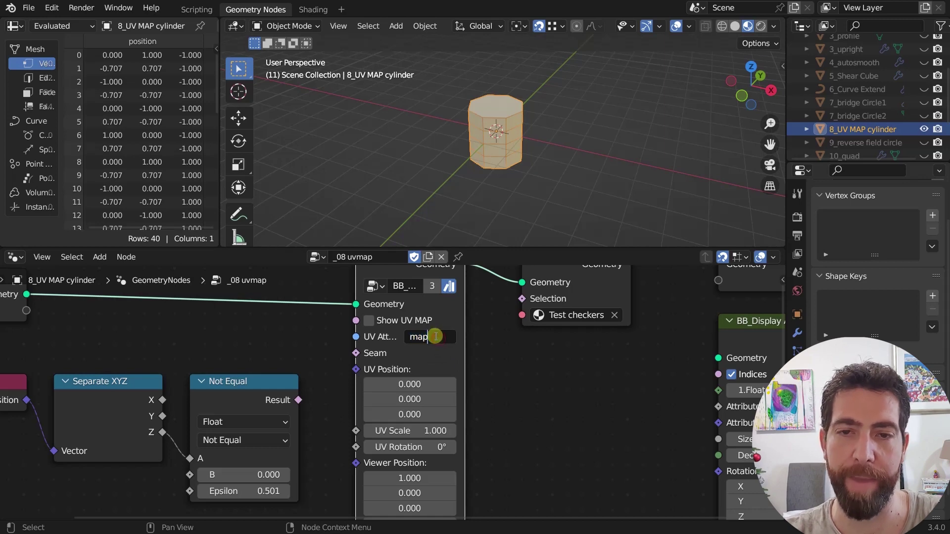
key("Return")
scroll(519, 368, "down", 4)
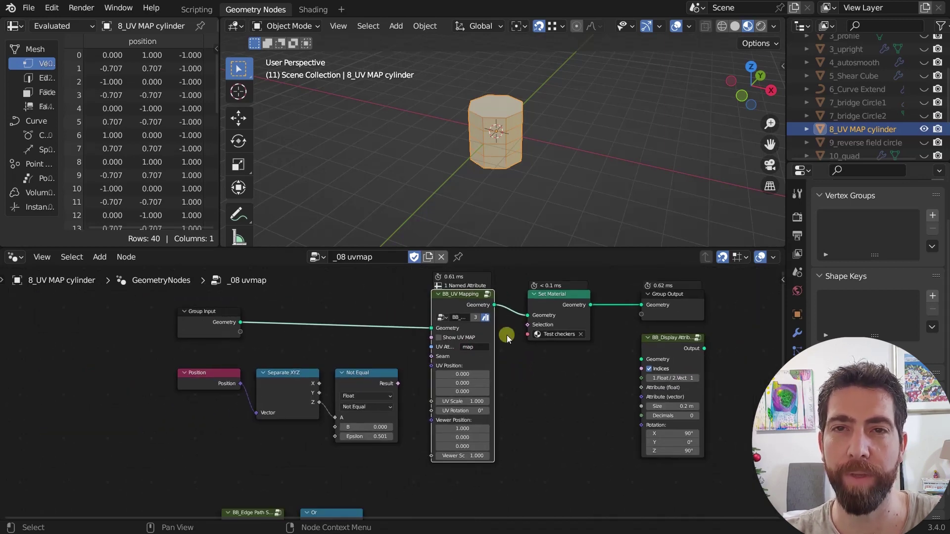
Step: Switch to the Shading workspace and examine the Test checkers material's Mapping and checkers.JPG texture nodes
left_click(312, 10)
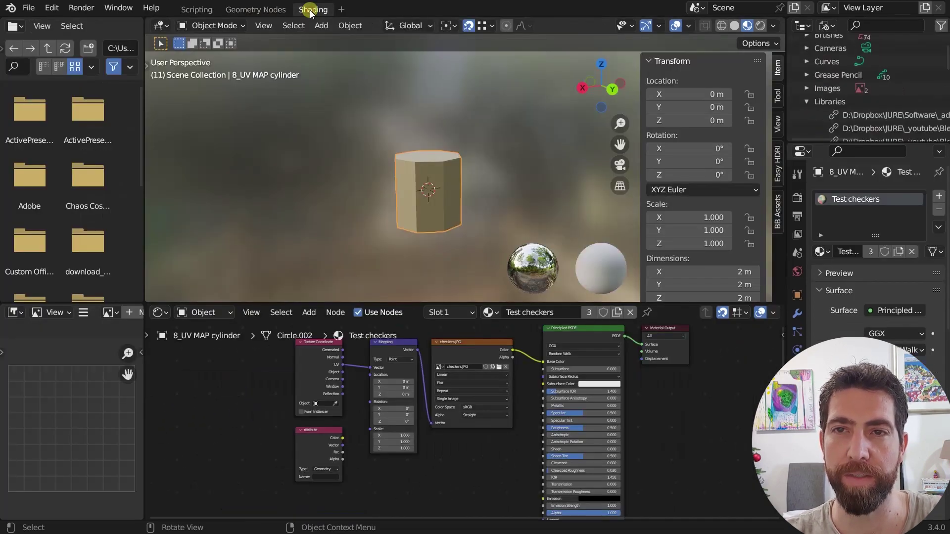
scroll(455, 449, "down", 1)
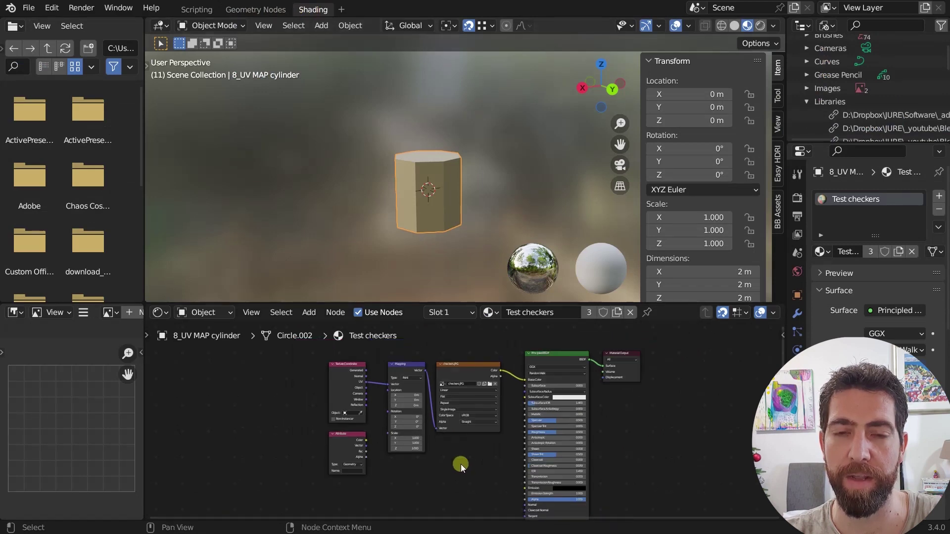
middle_click_drag(461, 465, 400, 447)
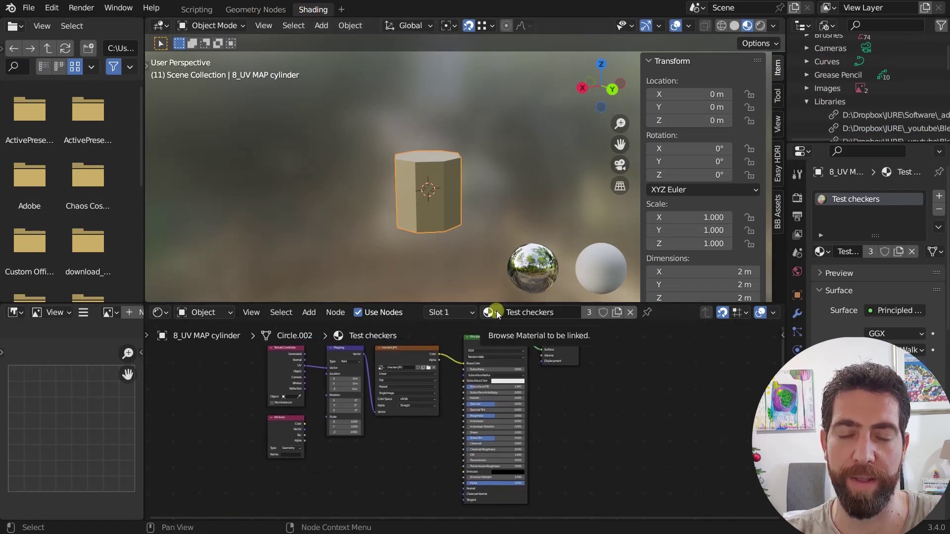
middle_click_drag(577, 407, 586, 431)
scroll(485, 437, "up", 5)
scroll(427, 453, "down", 1)
middle_click_drag(432, 473, 509, 469)
scroll(478, 467, "up", 1)
middle_click_drag(441, 470, 466, 479)
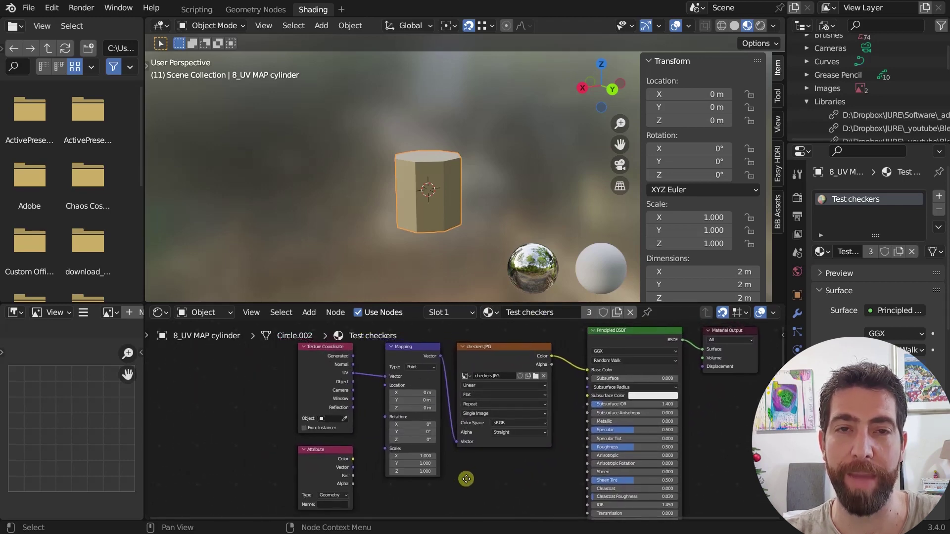
scroll(489, 348, "up", 1)
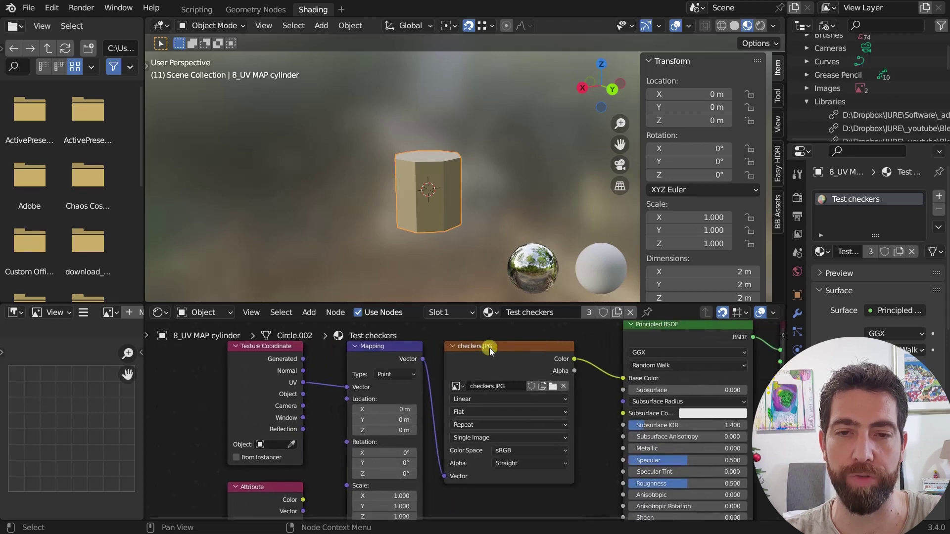
left_click(491, 355)
scroll(491, 355, "down", 2)
scroll(409, 388, "up", 2)
middle_click_drag(424, 404, 439, 378)
left_click(444, 355)
scroll(444, 355, "down", 1)
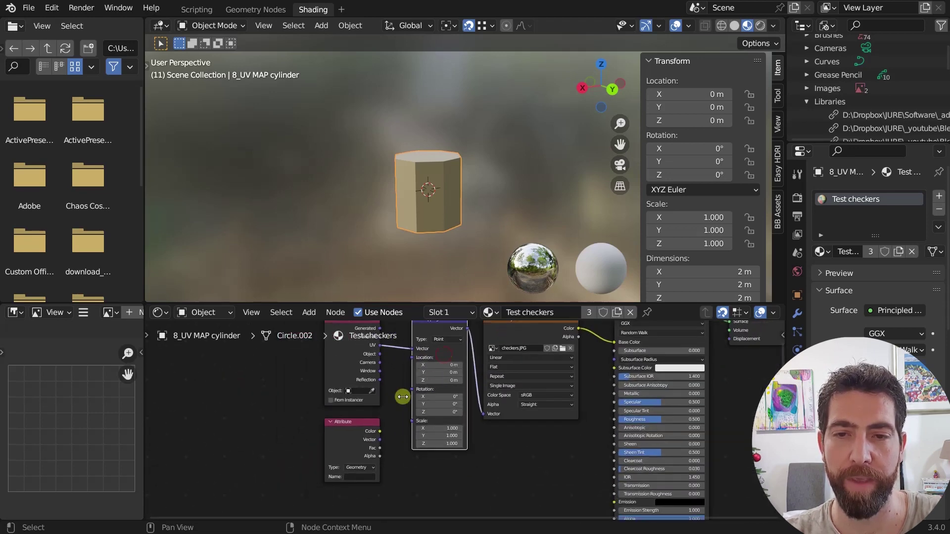
middle_click_drag(381, 390, 390, 427)
scroll(400, 388, "up", 1)
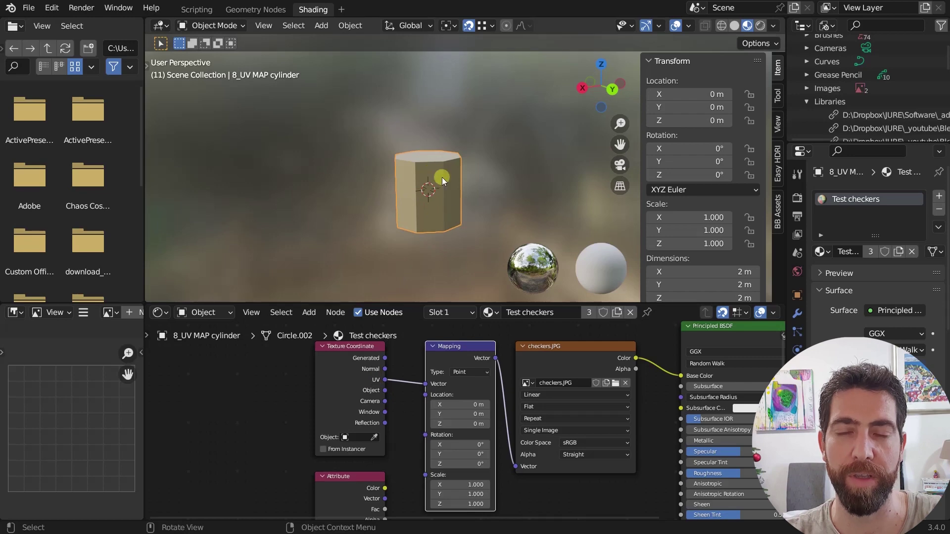
Step: Name the Attribute node's attribute map and link its Vector output to the Mapping node's Vector input
middle_click_drag(401, 453, 403, 412)
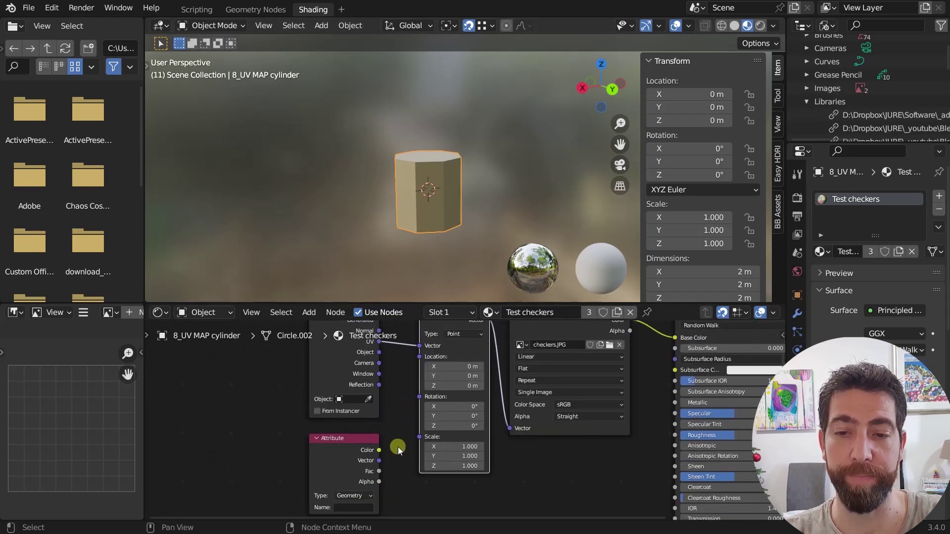
left_click(339, 507)
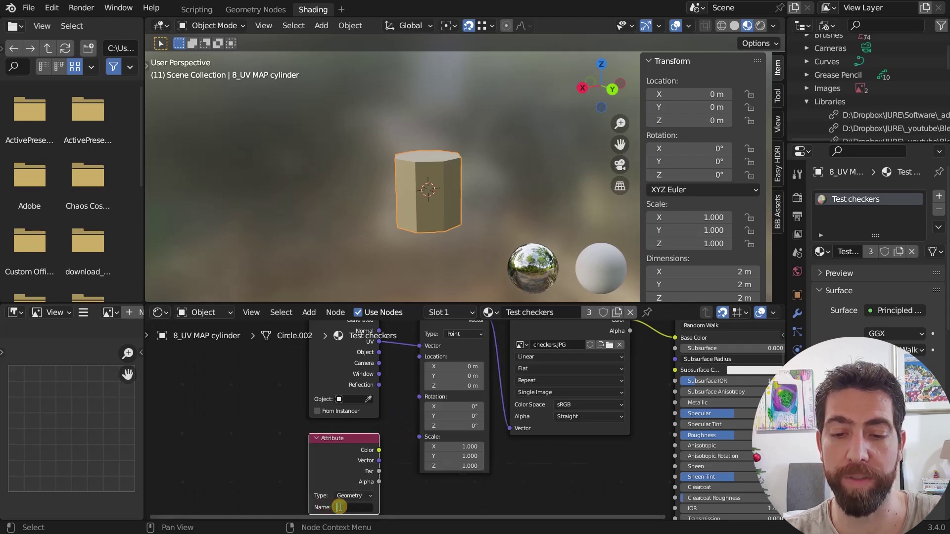
type("map")
key("Return")
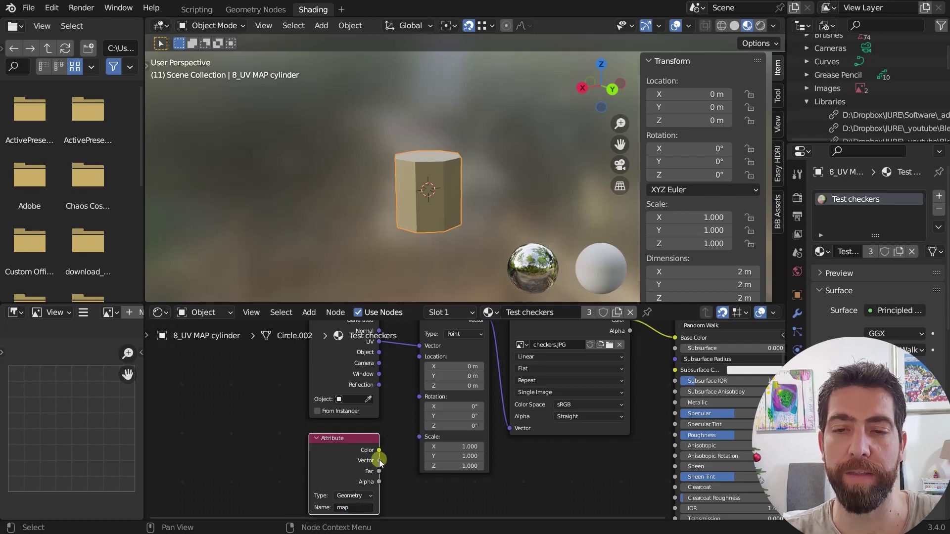
left_click_drag(380, 461, 417, 348)
scroll(464, 201, "up", 5)
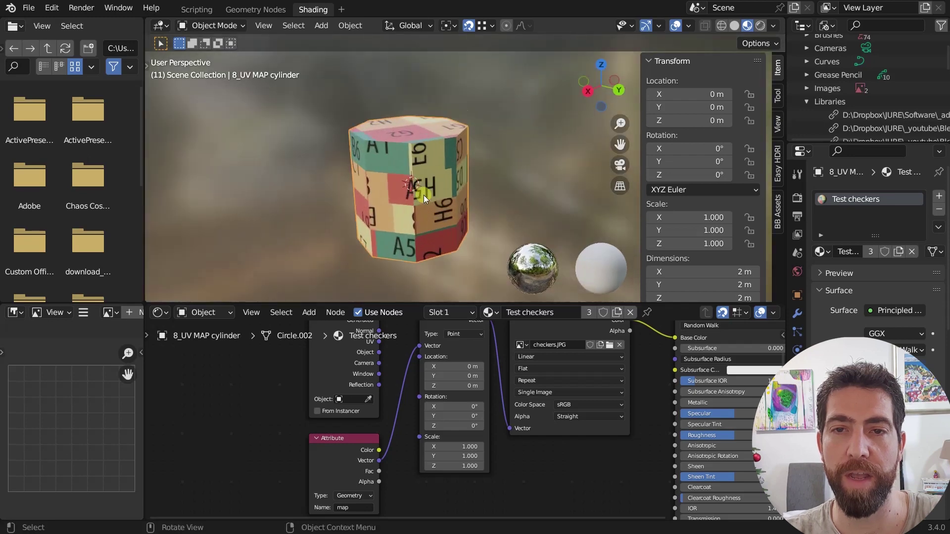
middle_click_drag(423, 195, 411, 172)
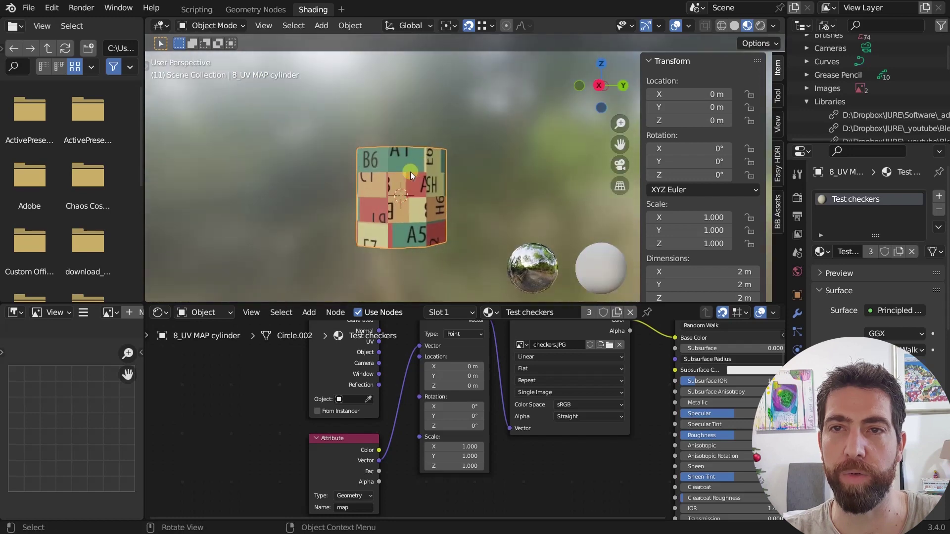
Step: Return to the Geometry Nodes workspace and inspect the checker texture on the cylinder
left_click(256, 9)
middle_click_drag(402, 341, 355, 353)
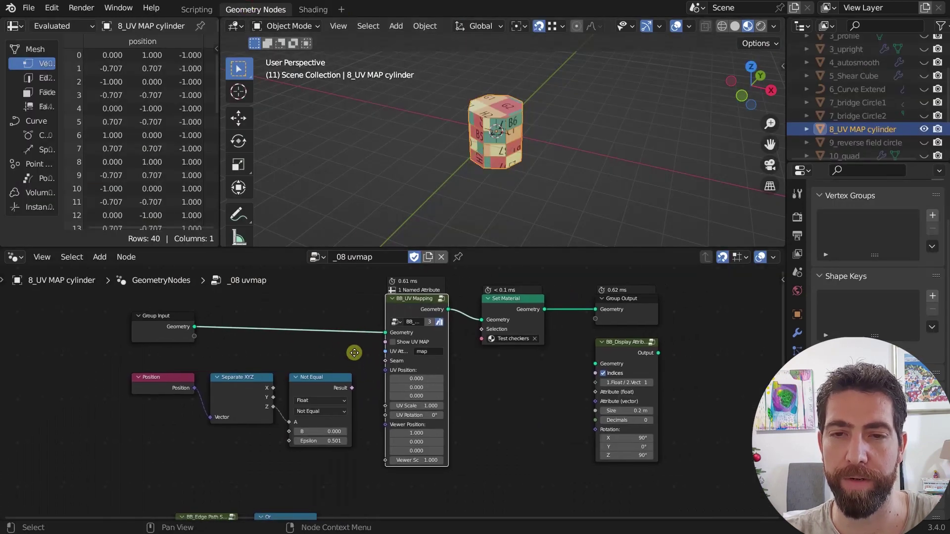
mouse_move(475, 375)
middle_mouse_down()
mouse_move(449, 377)
mouse_move(457, 394)
mouse_move(463, 387)
middle_mouse_up()
middle_click_drag(530, 141, 564, 84)
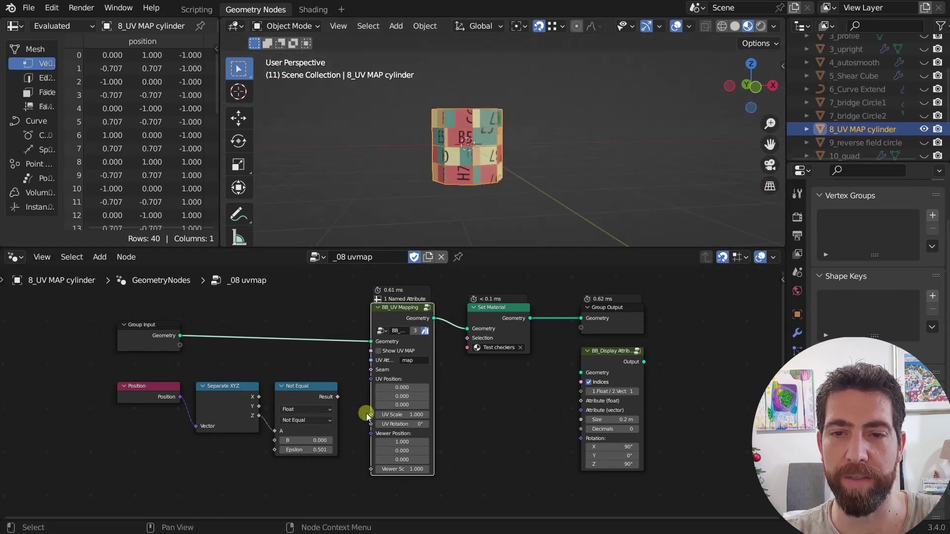
scroll(367, 415, "up", 1)
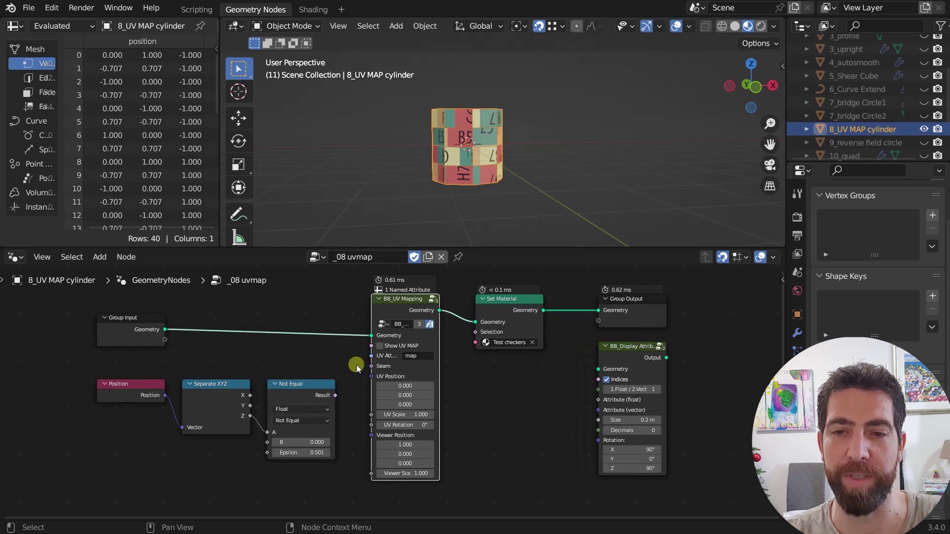
middle_click_drag(485, 147, 489, 171)
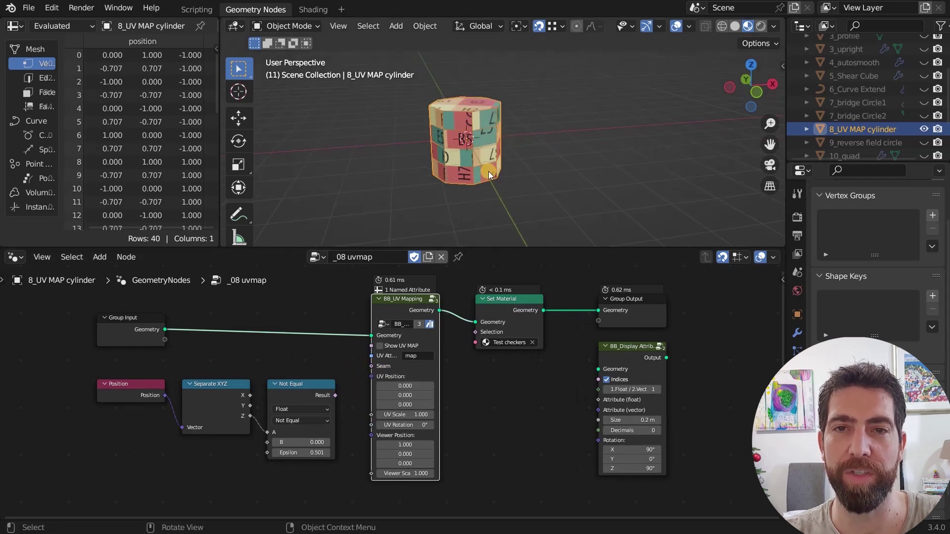
scroll(488, 171, "up", 1)
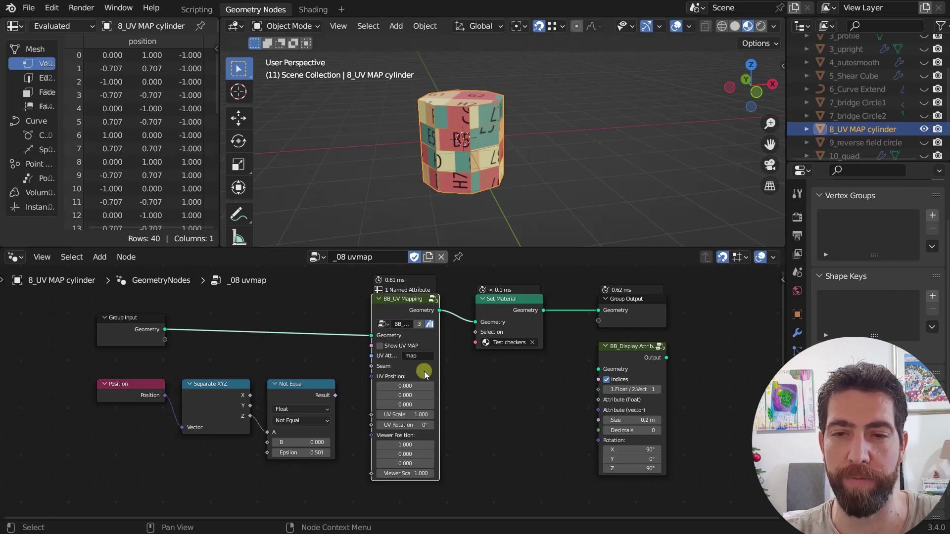
Step: Enable Show UV MAP in the BB_UV Mapping node and inspect the UV layout beside the cylinder
left_click(381, 346)
middle_click_drag(519, 132, 412, 153)
scroll(510, 136, "up", 5)
mouse_move(548, 122)
middle_mouse_down()
mouse_move(529, 146)
mouse_move(530, 136)
mouse_move(547, 149)
mouse_move(566, 140)
mouse_move(553, 125)
middle_mouse_up()
scroll(579, 115, "up", 2)
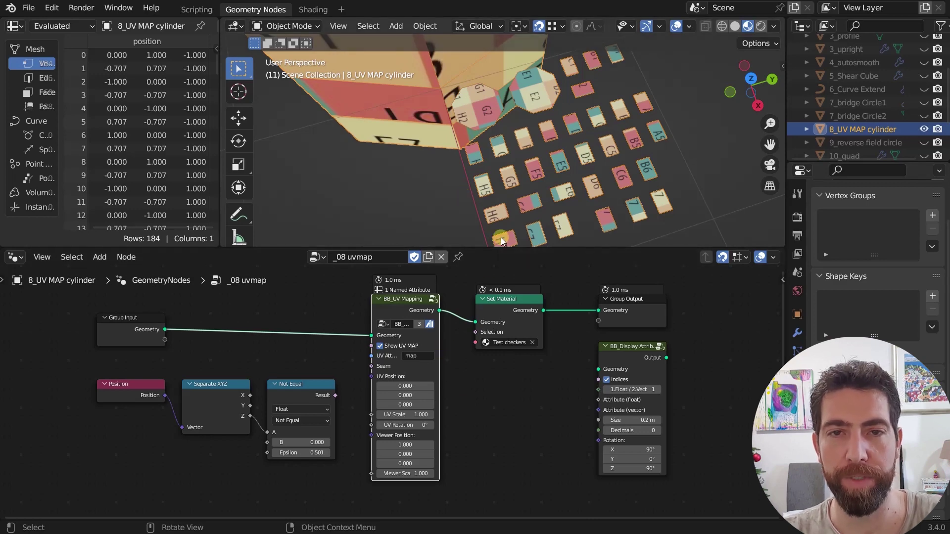
middle_click_drag(501, 238, 552, 159)
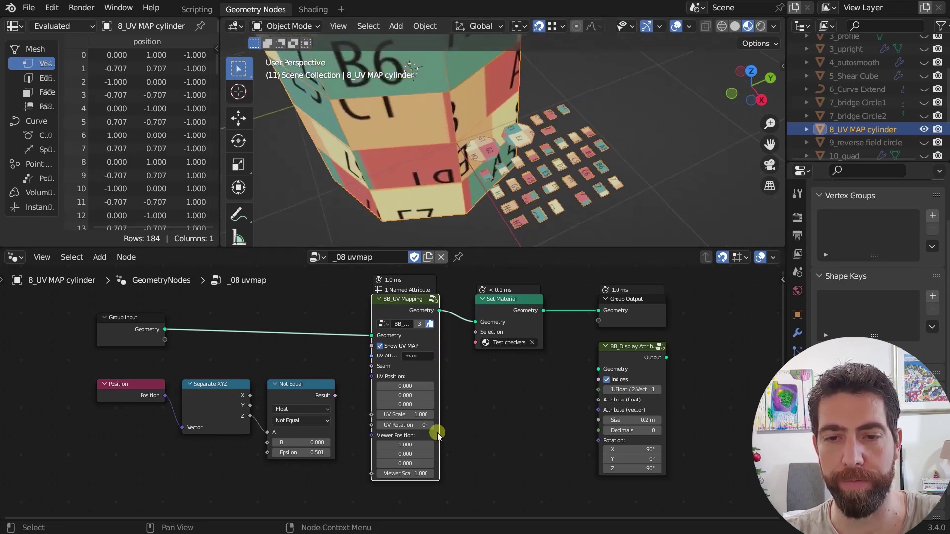
Step: Set the BB_UV Mapping node's Viewer Position X to 1.2 and its Viewer Scale to 0.9
scroll(421, 439, "up", 2)
left_click_drag(384, 445, 384, 299)
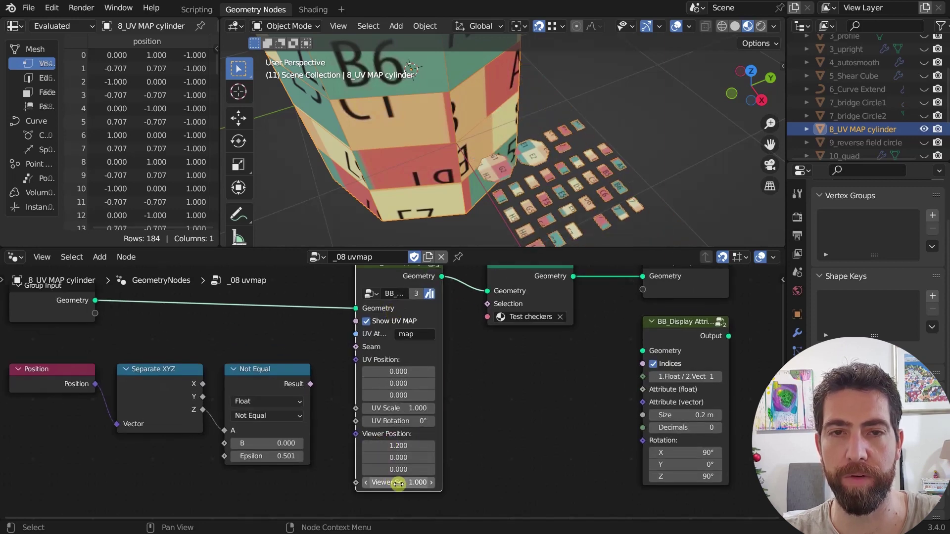
left_click_drag(398, 484, 401, 218)
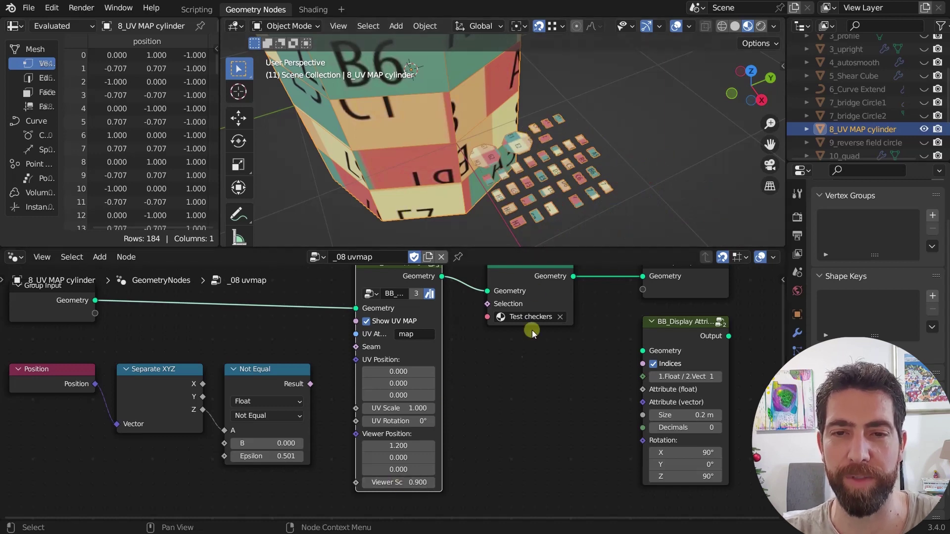
Step: Examine the cylinder's edges and UV layout from several sides alongside the Position, Separate XYZ and Not Equal nodes
key("Home")
scroll(229, 456, "up", 2)
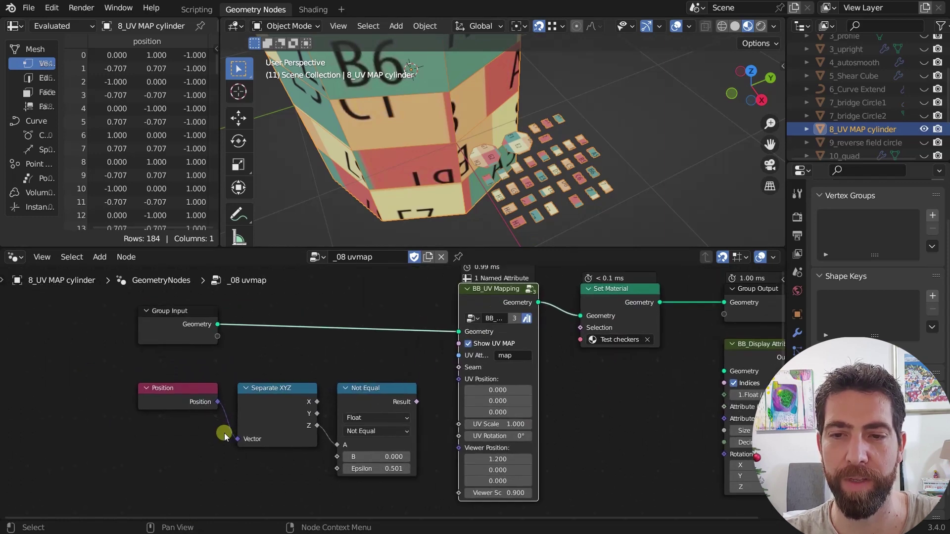
scroll(453, 203, "down", 5)
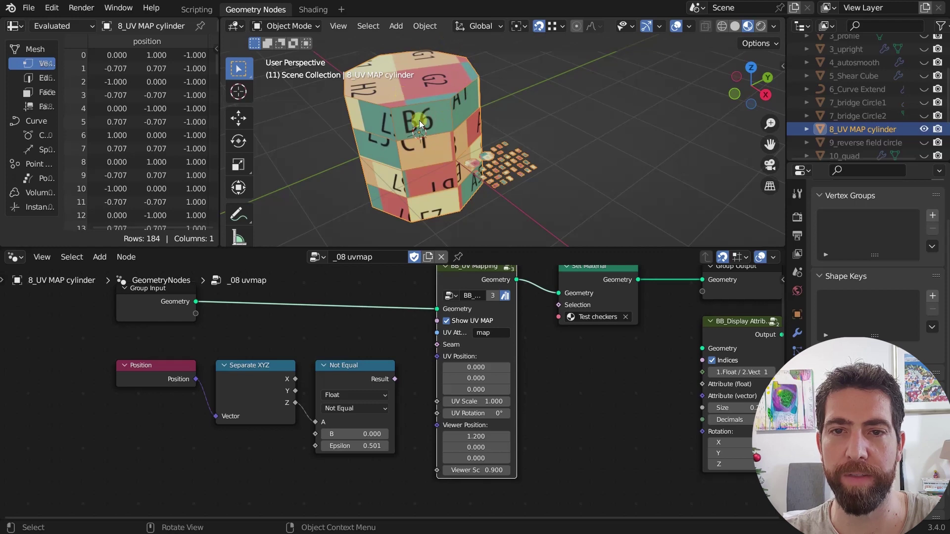
middle_click_drag(423, 147, 440, 138)
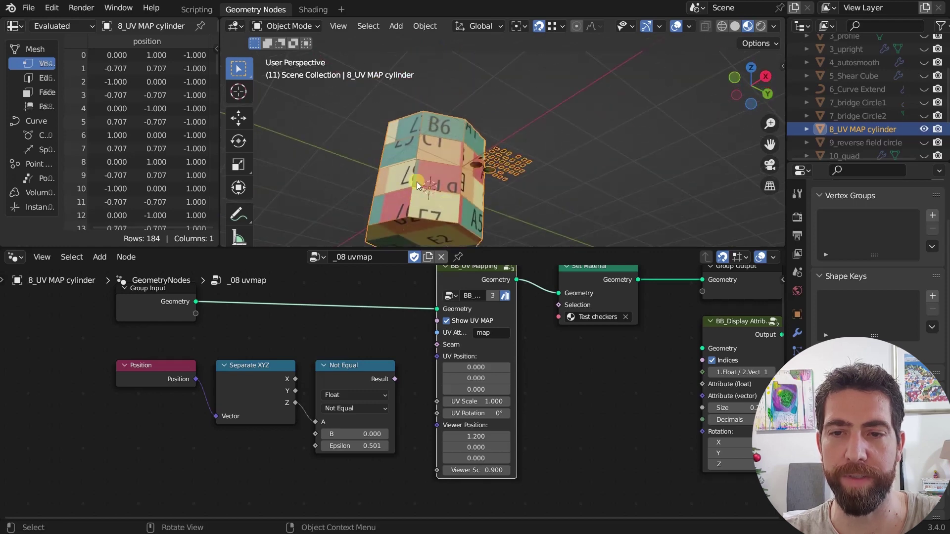
scroll(298, 381, "up", 3)
scroll(296, 348, "down", 4)
middle_click_drag(415, 189, 468, 216)
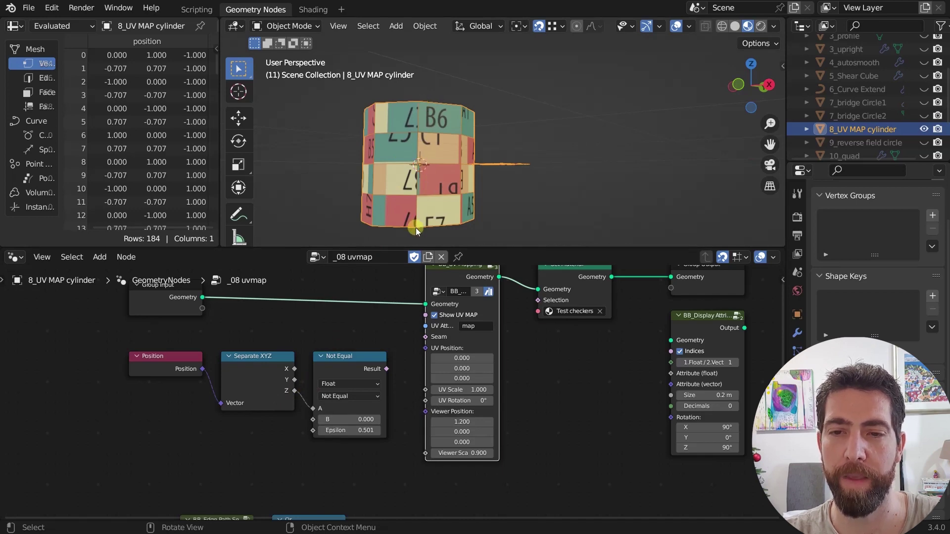
scroll(360, 428, "up", 2)
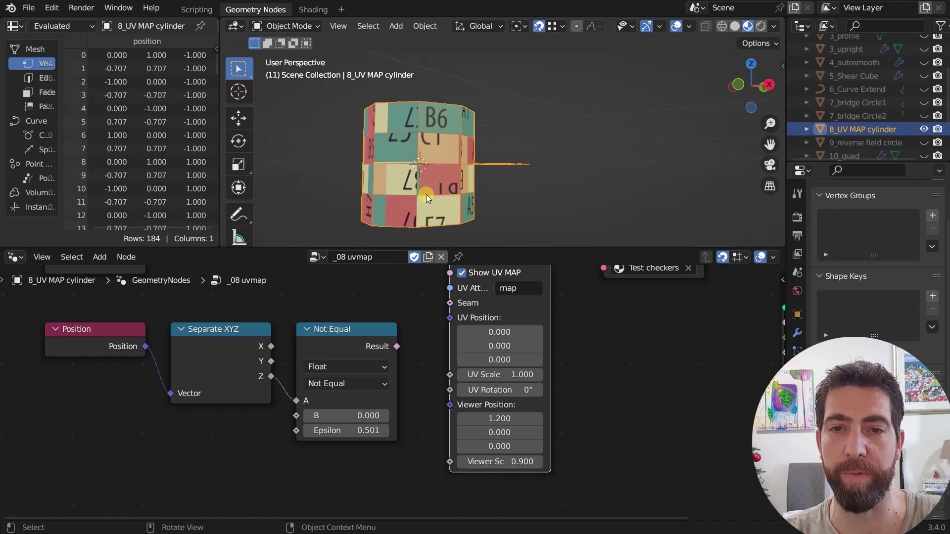
Step: Link the Not Equal result to the BB_UV Mapping node's Seam input and inspect the unwrapped islands and cylinder
scroll(373, 306, "down", 3)
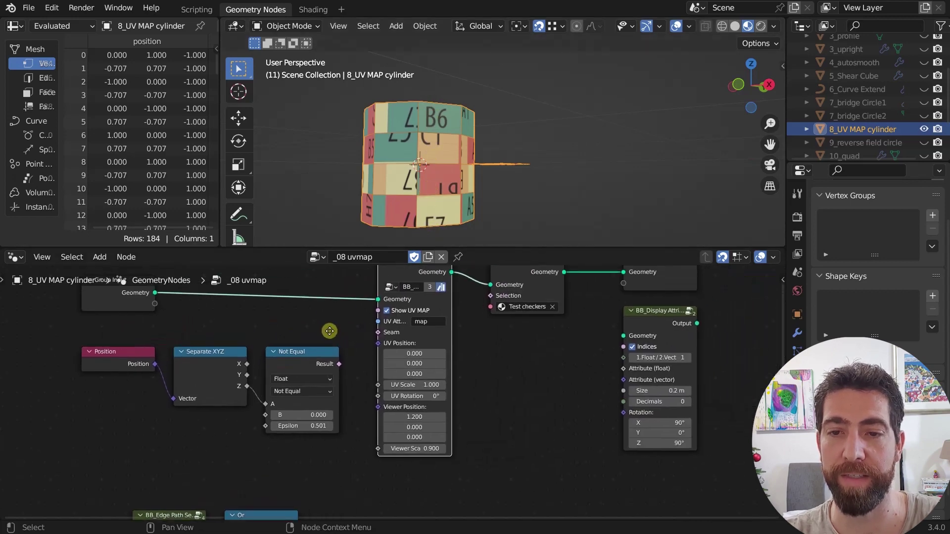
left_click_drag(337, 367, 386, 328)
middle_click_drag(421, 152, 528, 153)
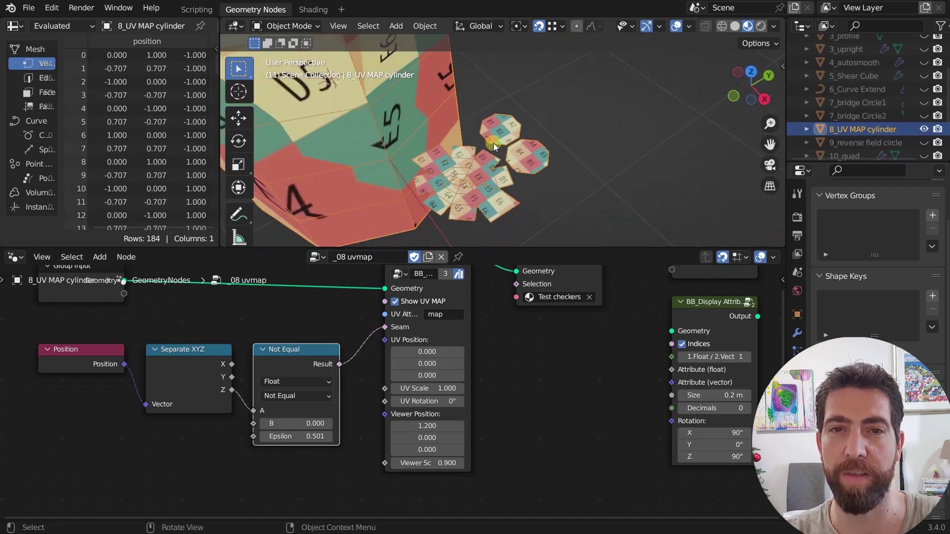
scroll(509, 154, "down", 4)
middle_click_drag(423, 73, 448, 207)
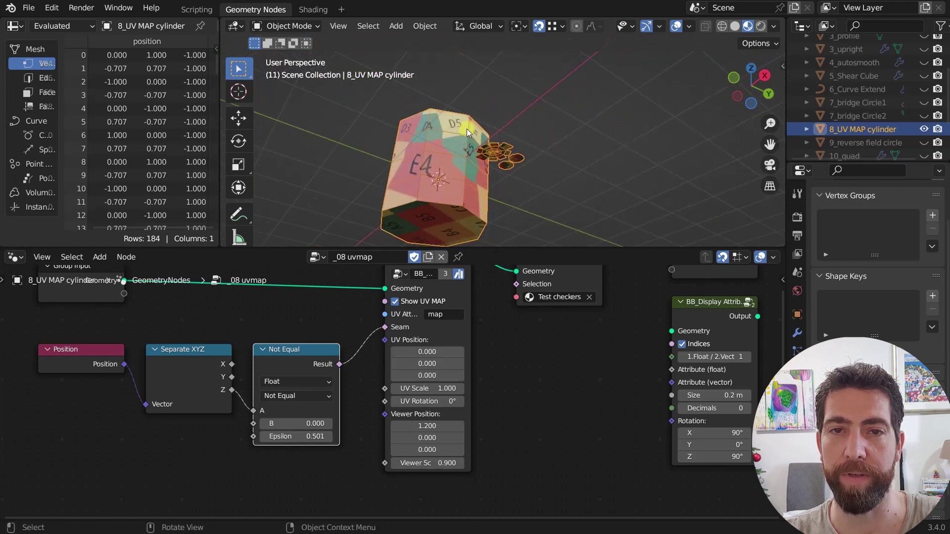
mouse_move(467, 128)
middle_mouse_down()
mouse_move(475, 229)
mouse_move(467, 142)
middle_mouse_up()
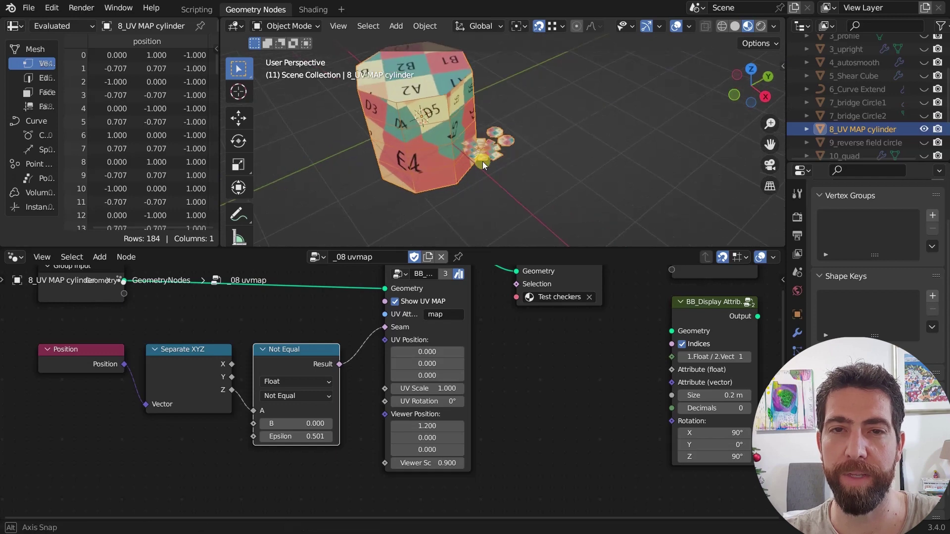
scroll(483, 161, "up", 6)
scroll(465, 127, "down", 3)
scroll(475, 124, "down", 3)
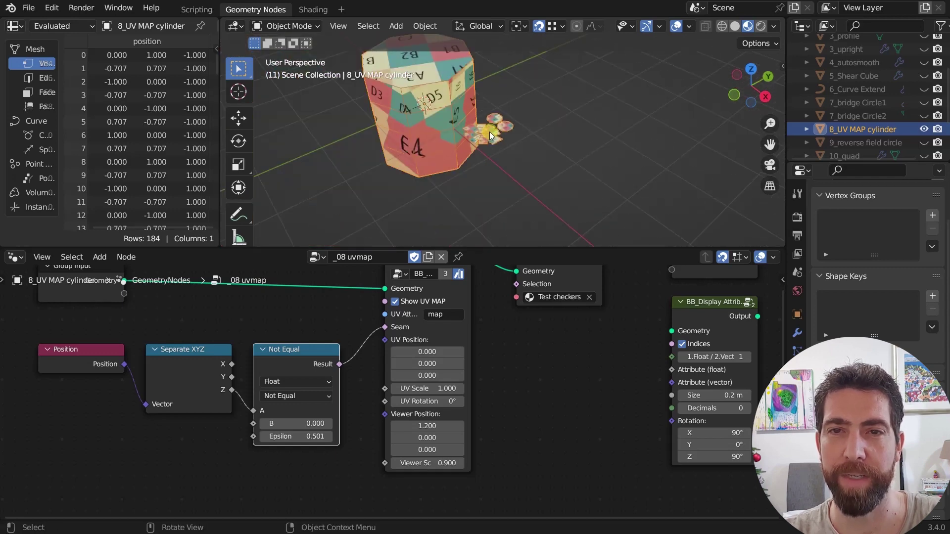
middle_click_drag(418, 103, 468, 76)
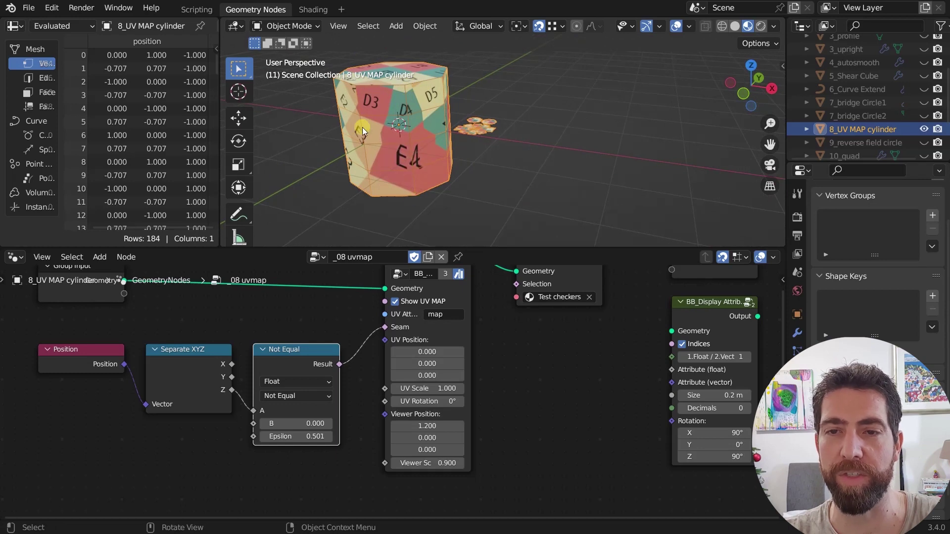
Step: Move the Group Input node aside and insert the BB_Display Attrib. node on its link to BB_UV Mapping
scroll(494, 332, "down", 4)
scroll(301, 355, "up", 2)
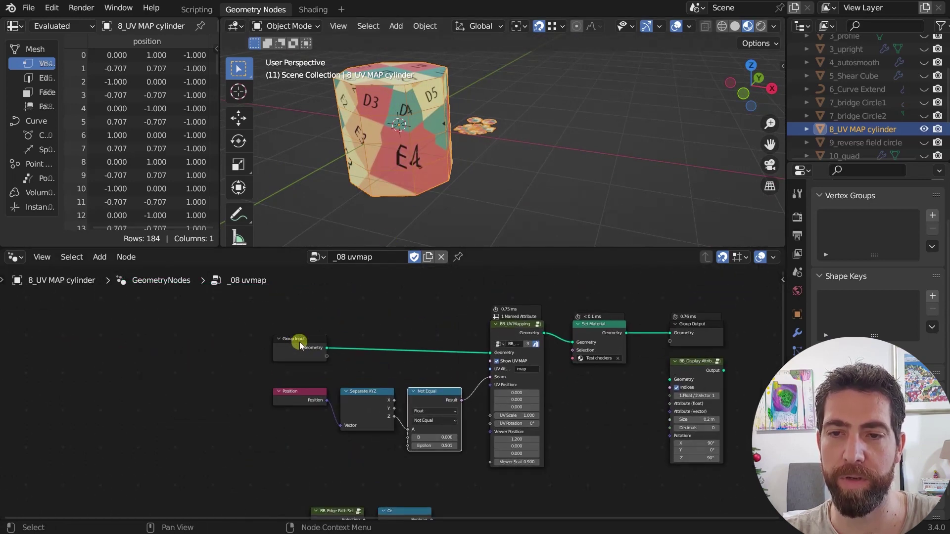
left_click_drag(299, 341, 186, 345)
left_click(699, 364)
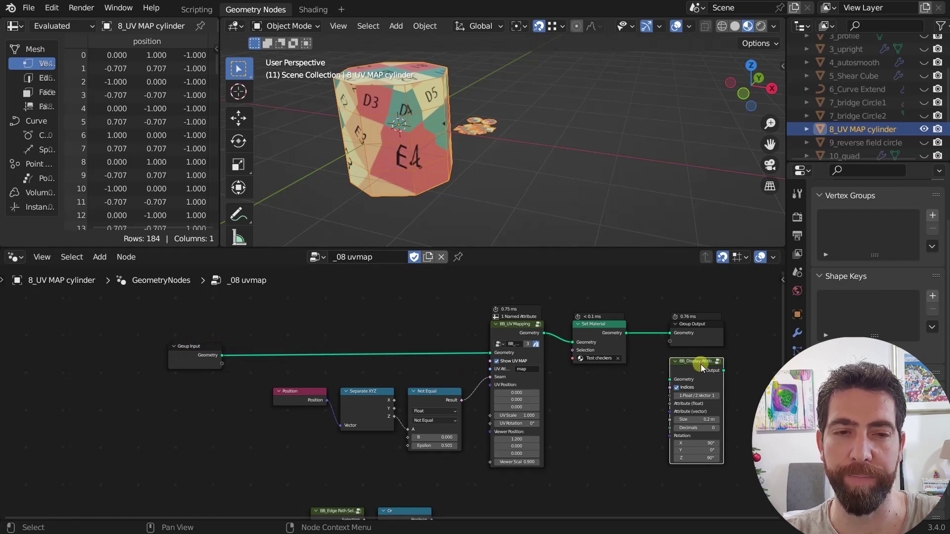
left_click_drag(701, 371, 302, 373)
key("Home")
scroll(325, 357, "up", 2)
left_click(305, 314)
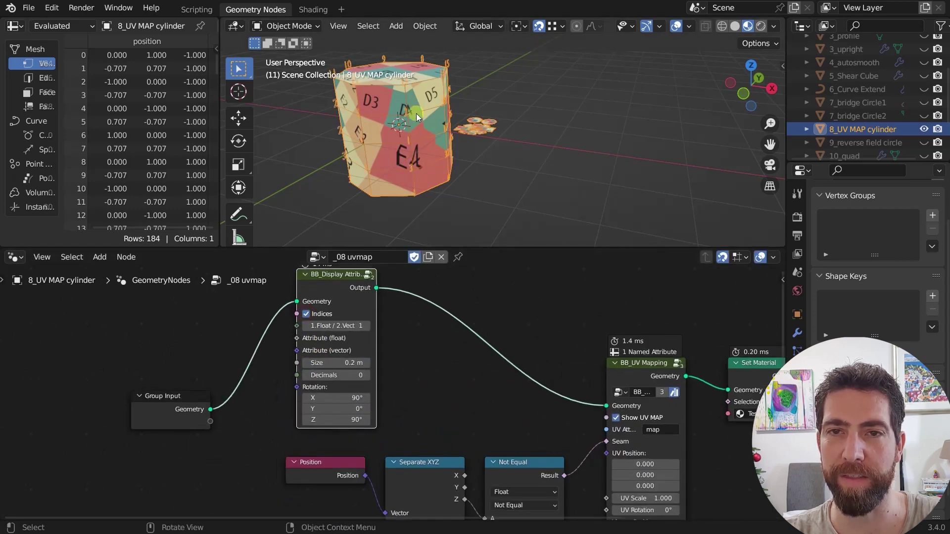
Step: Widen the BB_Edge Path Selection node to show its full name and move it away from the Or node
middle_click_drag(417, 114, 417, 180)
scroll(396, 334, "down", 2)
scroll(396, 334, "down", 4)
scroll(331, 388, "up", 3)
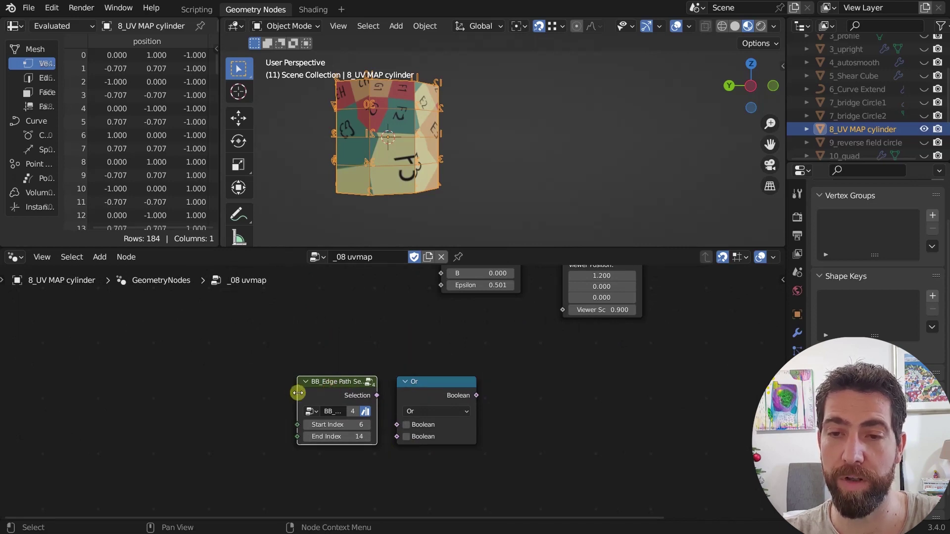
left_click_drag(297, 393, 238, 393)
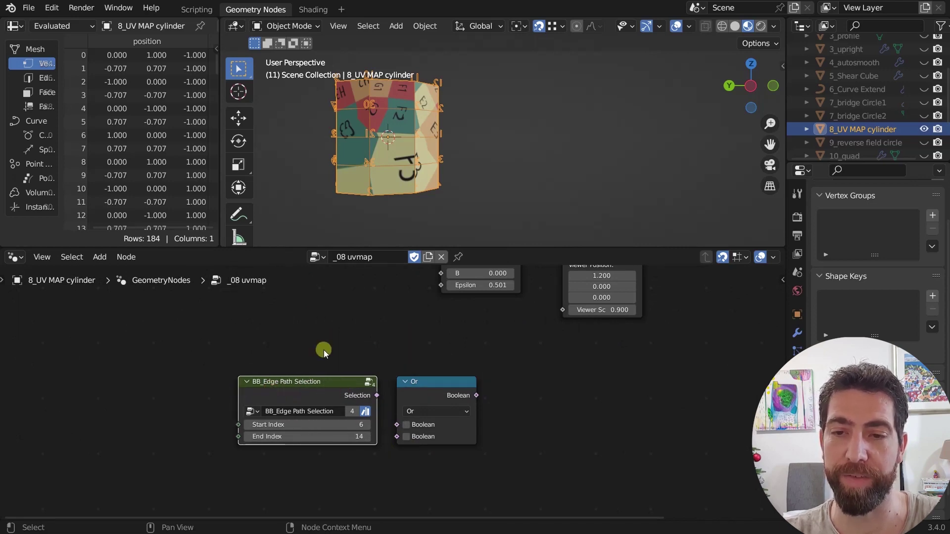
scroll(329, 449, "up", 2)
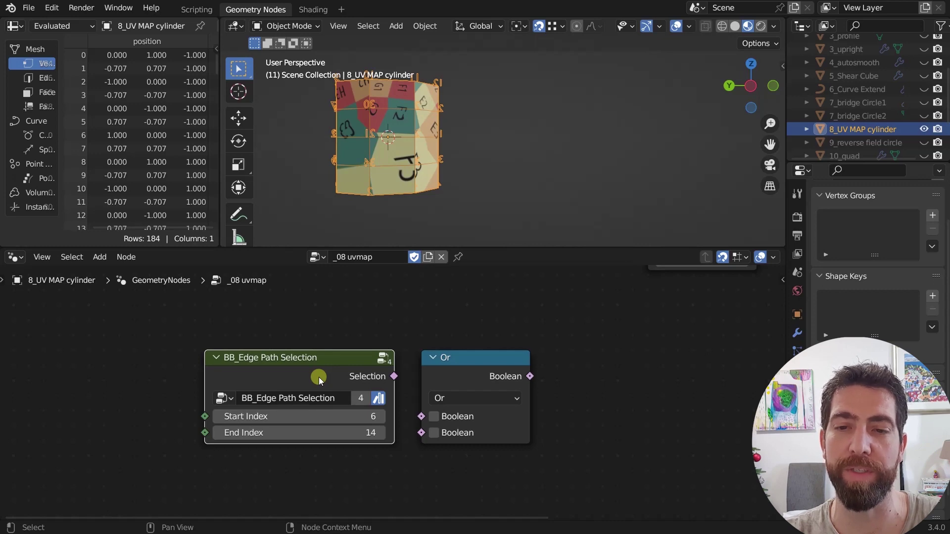
left_click_drag(319, 377, 293, 377)
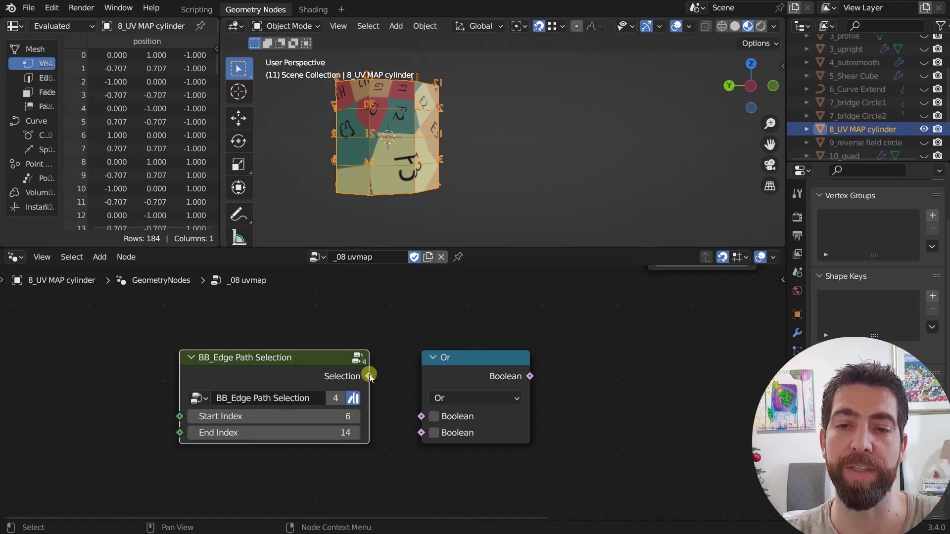
Step: Compare the BB_Edge Path Selection node's start and end indices with the vertex numbers around the cylinder
scroll(311, 501, "down", 3)
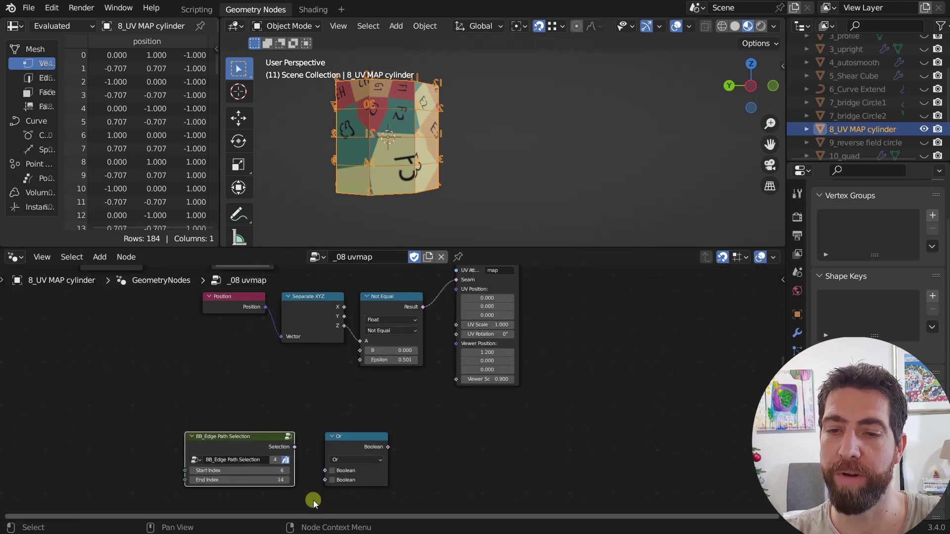
scroll(293, 462, "up", 5)
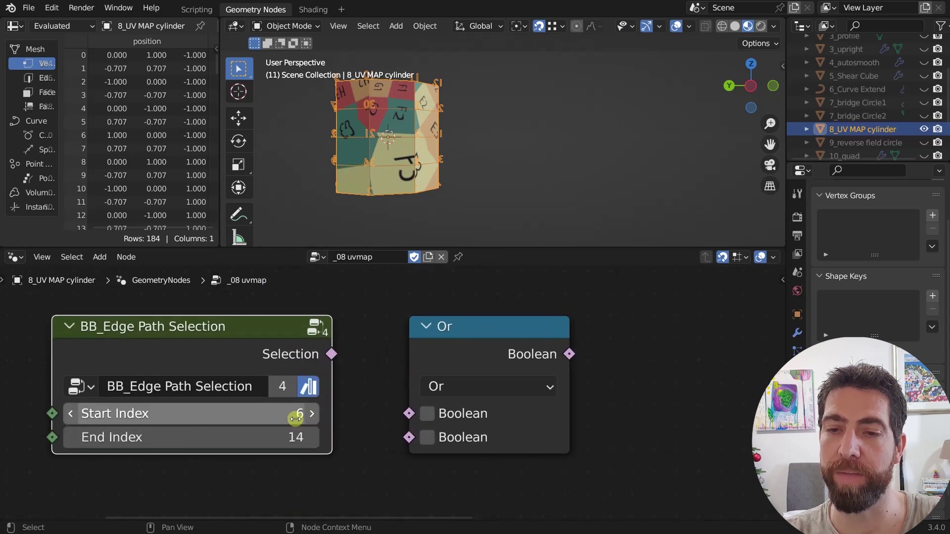
scroll(377, 155, "up", 2)
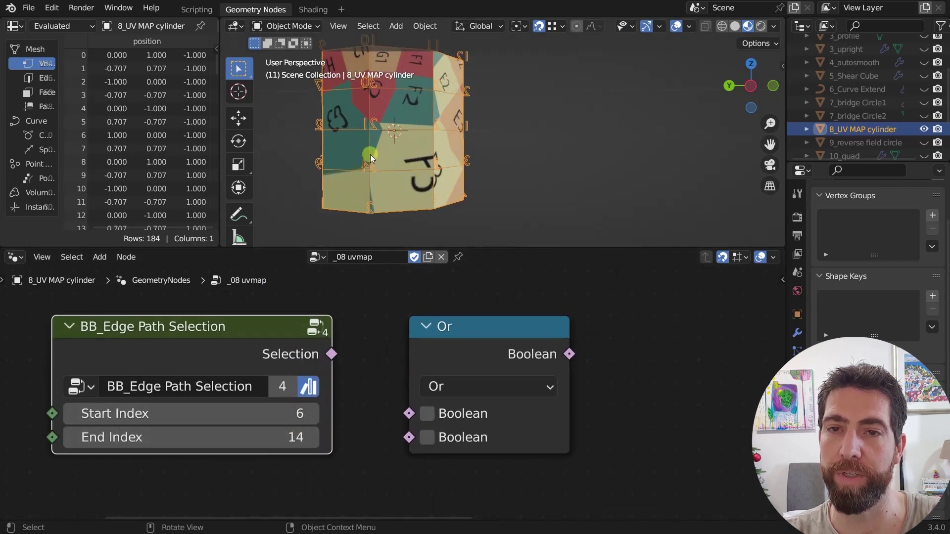
scroll(445, 164, "up", 2)
scroll(448, 164, "down", 5)
scroll(379, 130, "up", 3)
middle_click_drag(379, 130, 510, 131)
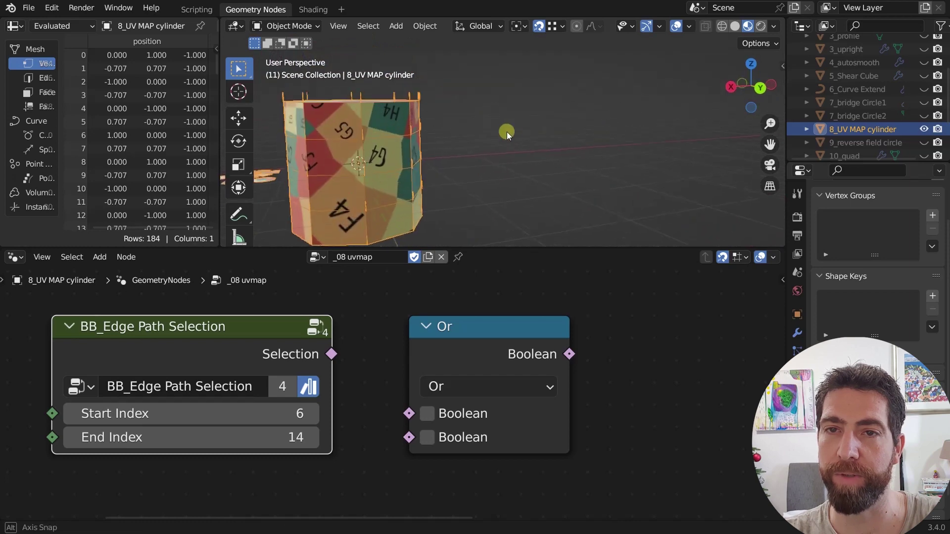
middle_click_drag(328, 135, 451, 141)
scroll(453, 140, "down", 2)
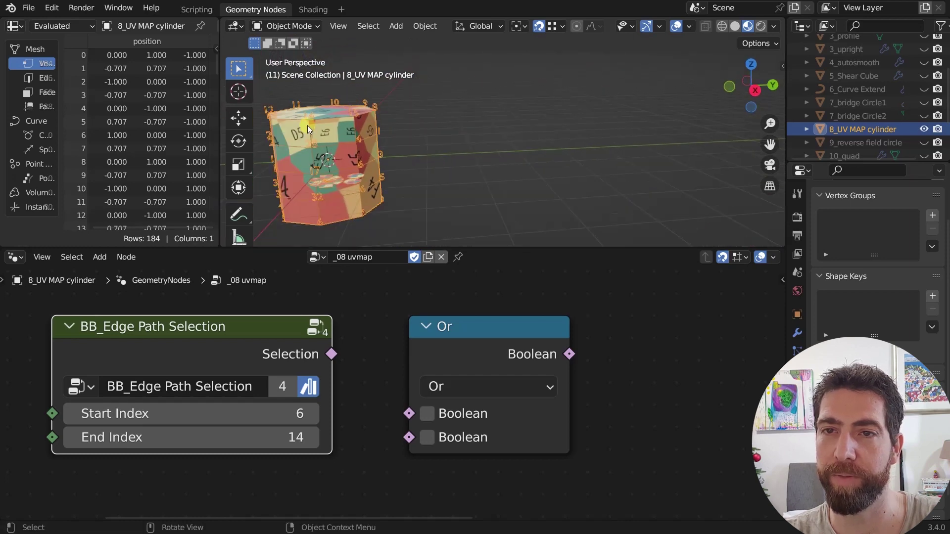
scroll(307, 126, "up", 2)
scroll(391, 111, "up", 2)
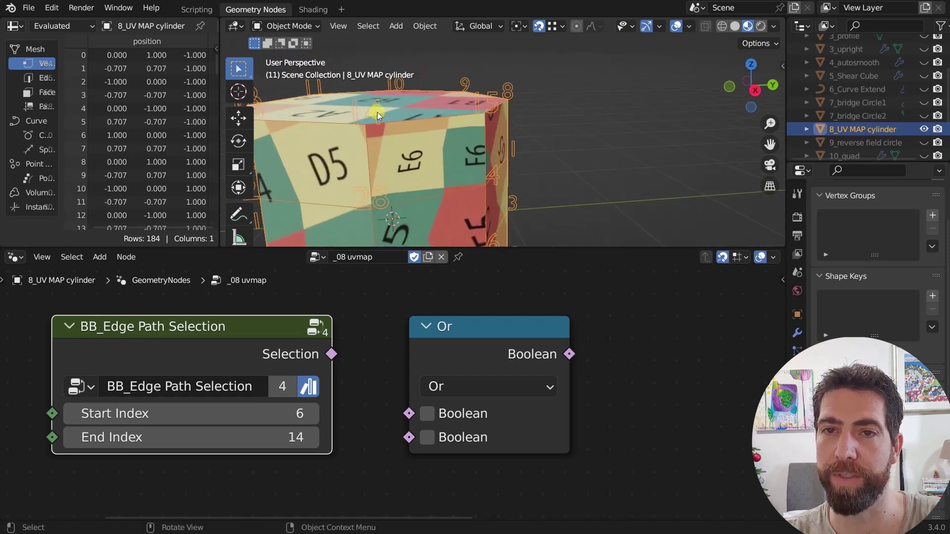
scroll(378, 112, "down", 3)
scroll(375, 200, "up", 3)
scroll(379, 233, "down", 1)
scroll(391, 227, "up", 1)
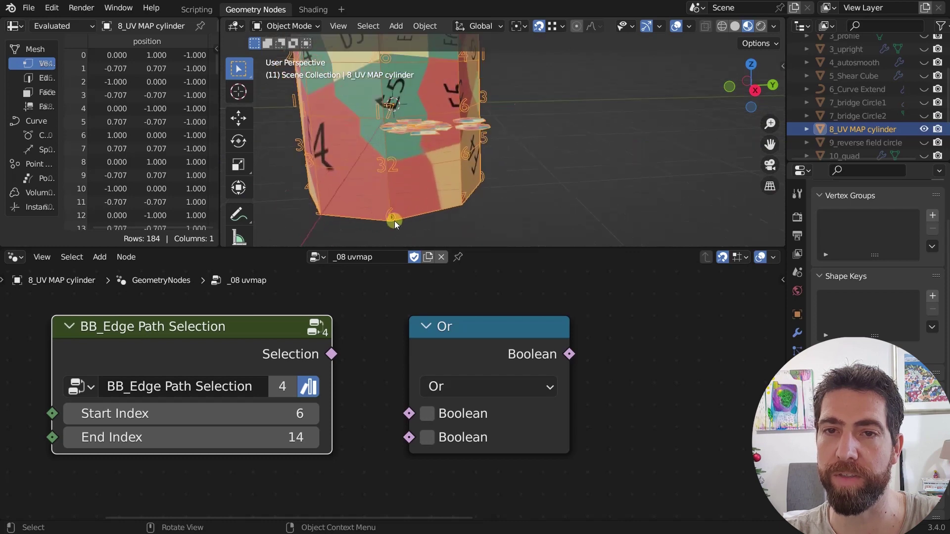
scroll(393, 220, "down", 2)
scroll(394, 221, "down", 2)
Step: Make room among the seam nodes and insert the Or node between the Not Equal result and the Seam input
middle_click_drag(343, 357, 336, 388)
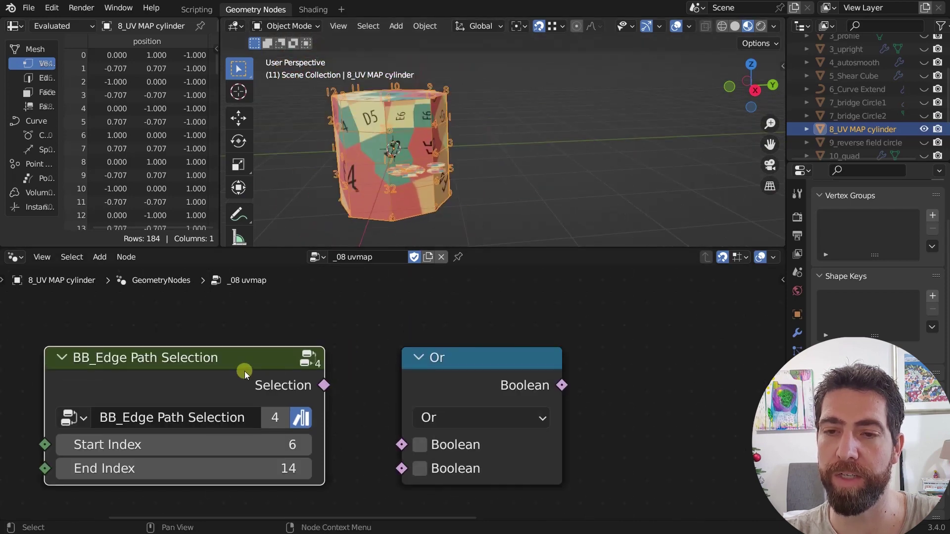
middle_click_drag(245, 373, 201, 375)
scroll(202, 375, "down", 2)
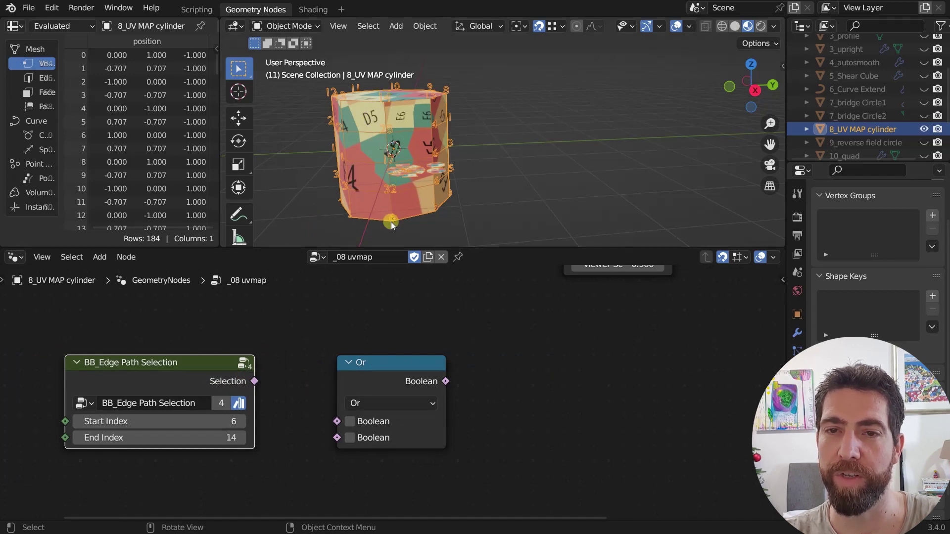
scroll(308, 349, "down", 6)
middle_click_drag(305, 342, 268, 414)
middle_click_drag(402, 269, 407, 297)
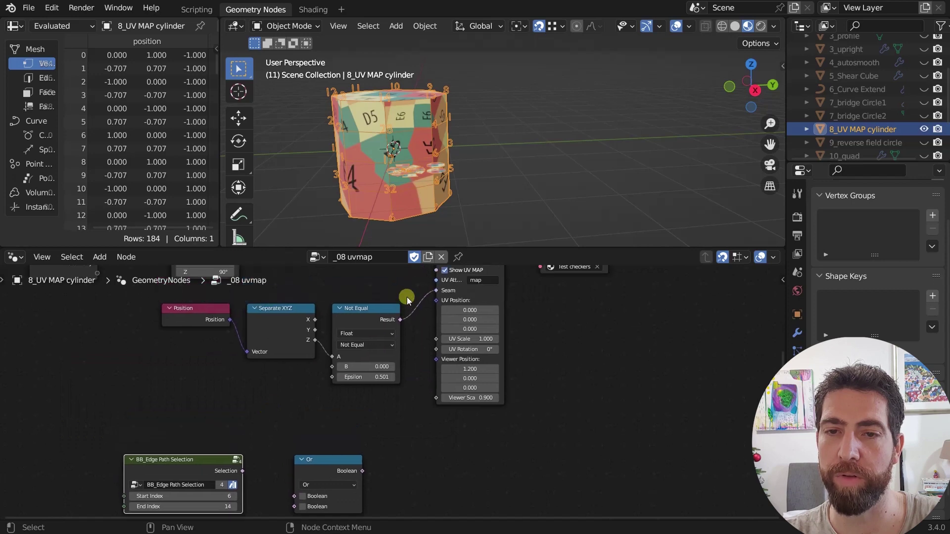
left_click_drag(407, 300, 227, 346)
left_click_drag(361, 313, 276, 315)
left_click_drag(325, 459, 377, 300)
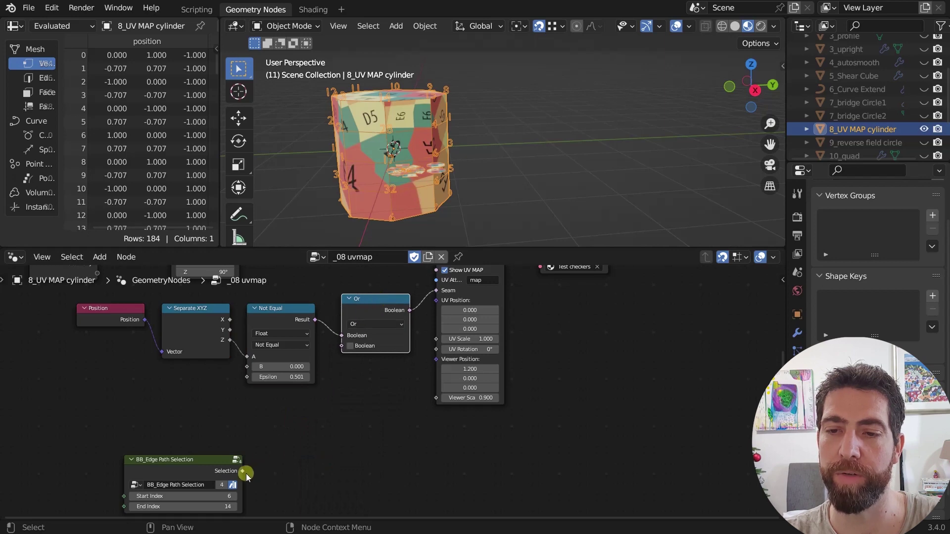
Step: Link the BB_Edge Path Selection output to the Or node's second Boolean input and place the node below Not Equal
left_click_drag(243, 472, 342, 346)
left_click_drag(210, 459, 285, 412)
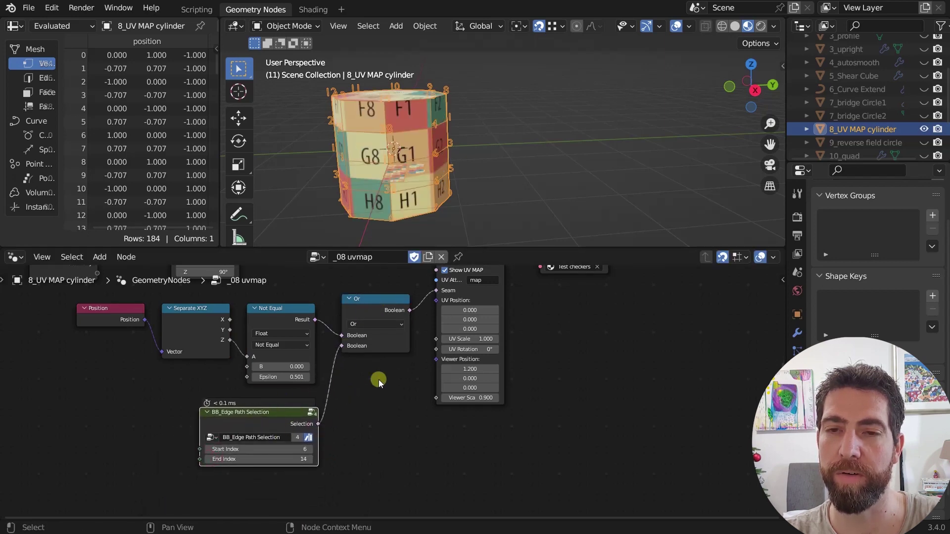
middle_click_drag(378, 379, 361, 422)
middle_click_drag(399, 218, 400, 157)
Step: Mute the BB_Display Attrib. node to hide the vertex indices on the cylinder
middle_click_drag(310, 300, 327, 391)
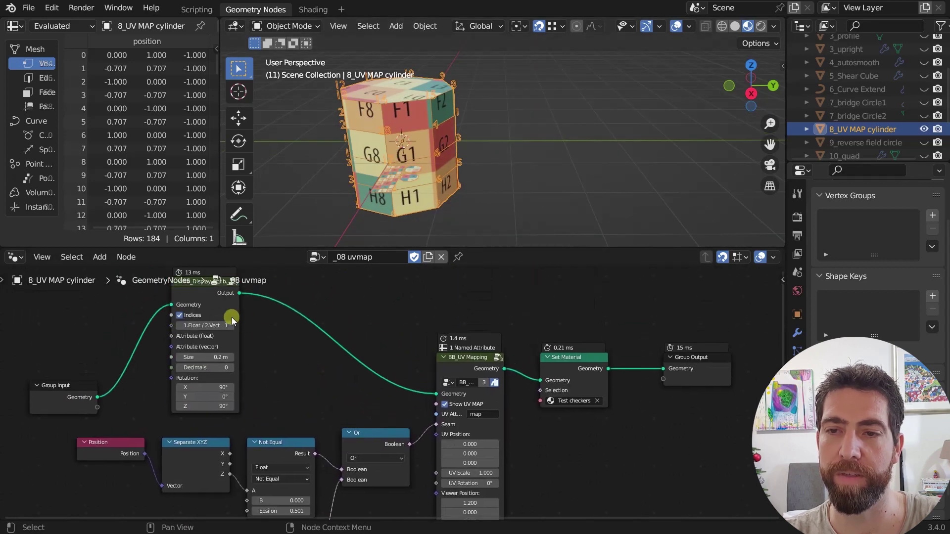
left_click(222, 305)
key("m")
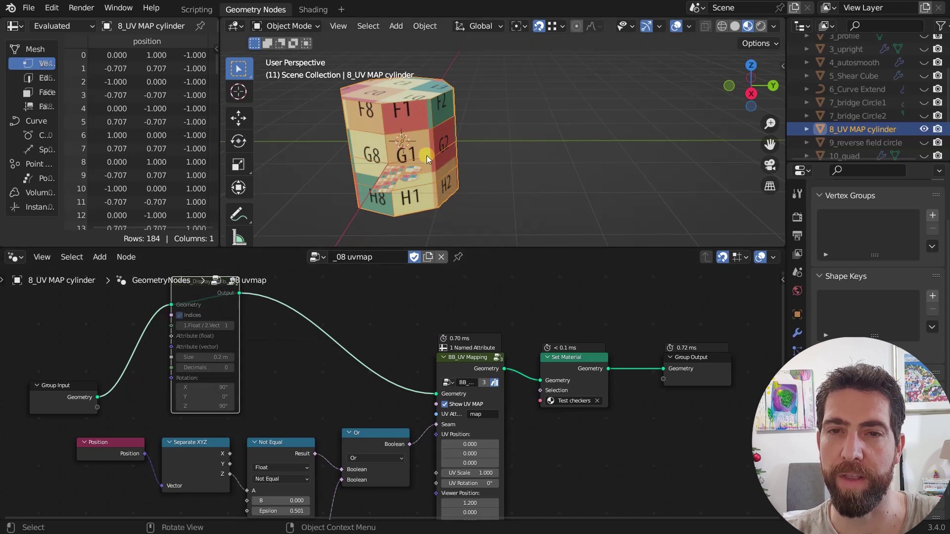
Step: Inspect the unwrapped UV islands beside the cylinder from above and from the side
middle_click_drag(427, 155, 459, 153)
scroll(402, 194, "up", 5)
middle_click_drag(401, 194, 480, 94)
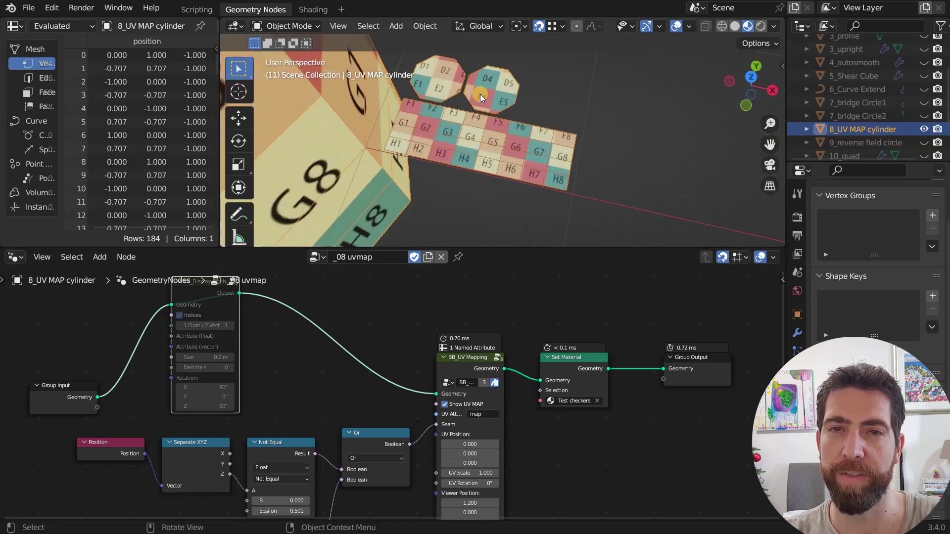
scroll(524, 134, "down", 4)
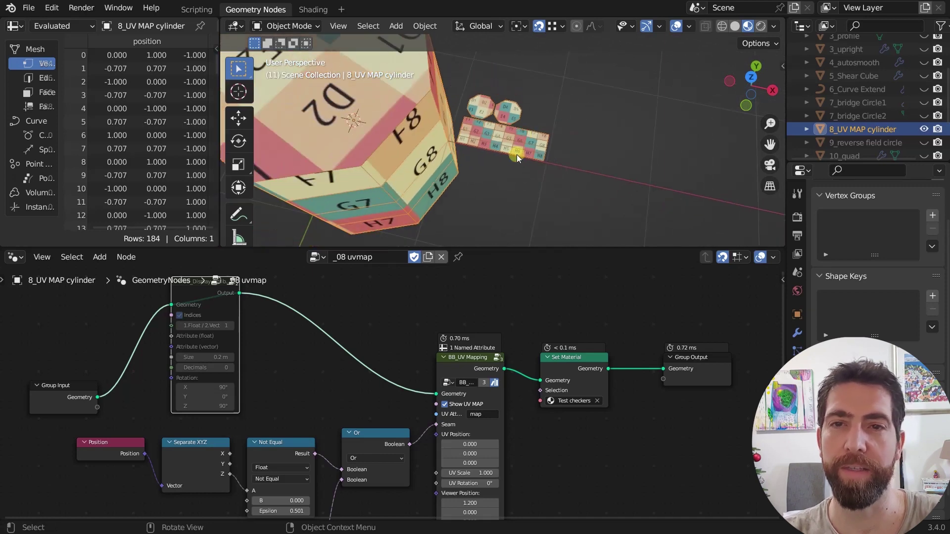
middle_click_drag(517, 154, 526, 156)
scroll(527, 155, "down", 4)
middle_click_drag(465, 212, 581, 159)
Step: Turn off Show UV MAP in the BB_UV Mapping node and inspect the checker texture on the cylinder
left_click(444, 405)
scroll(486, 165, "up", 3)
scroll(581, 159, "down", 5)
middle_click_drag(476, 153, 413, 188)
scroll(330, 120, "up", 6)
scroll(406, 395, "down", 2)
middle_click_drag(507, 308, 465, 316)
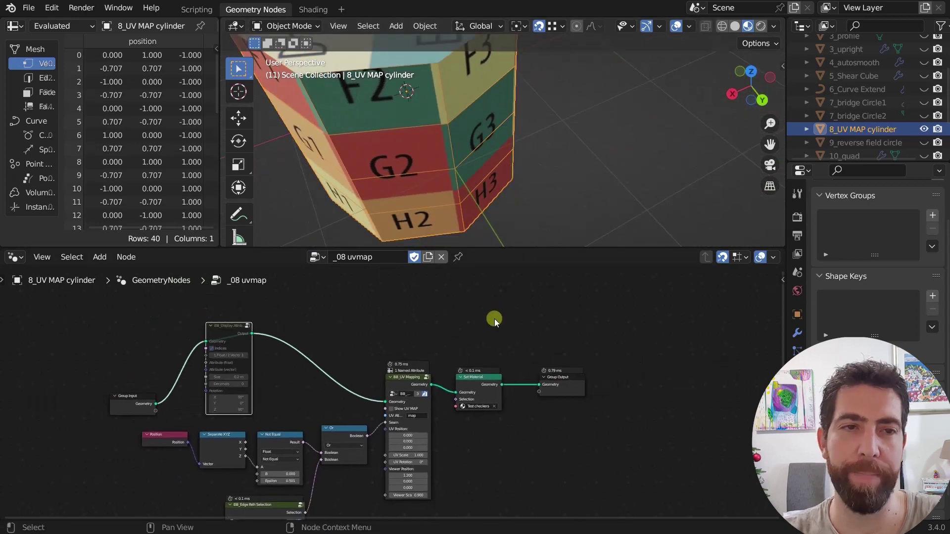
Step: Hide the 8_UV MAP cylinder, then show and select the 9_reverse field circle
left_click(924, 129)
left_click(924, 142)
middle_click_drag(584, 192, 519, 149)
left_click(527, 149)
scroll(346, 435, "up", 5)
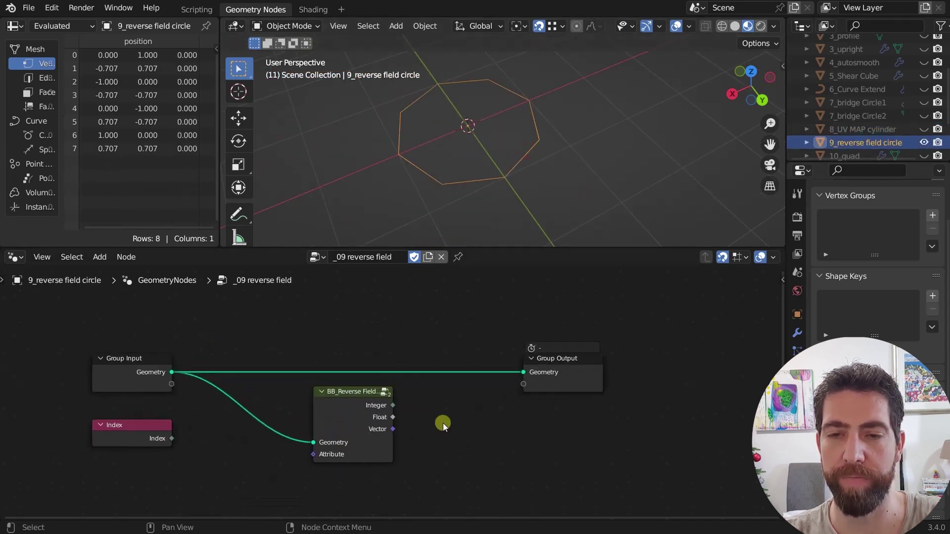
Step: Link Index to the BB_Reverse Field node's Attribute input and its Integer output to a new Group Output socket
middle_click_drag(443, 423, 441, 412)
scroll(442, 412, "down", 3)
scroll(258, 441, "up", 3)
left_click_drag(391, 393, 357, 392)
left_click_drag(219, 420, 328, 438)
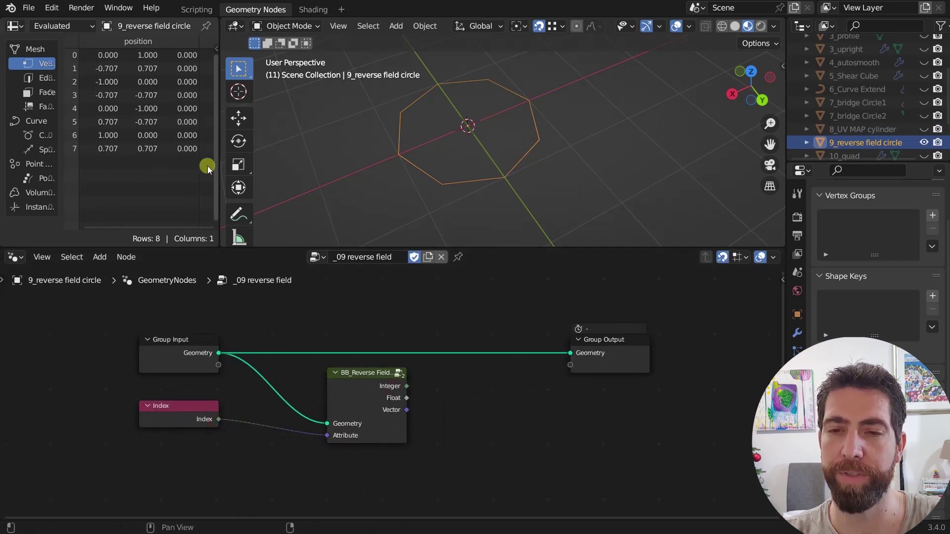
left_click_drag(218, 165, 237, 165)
key("Home")
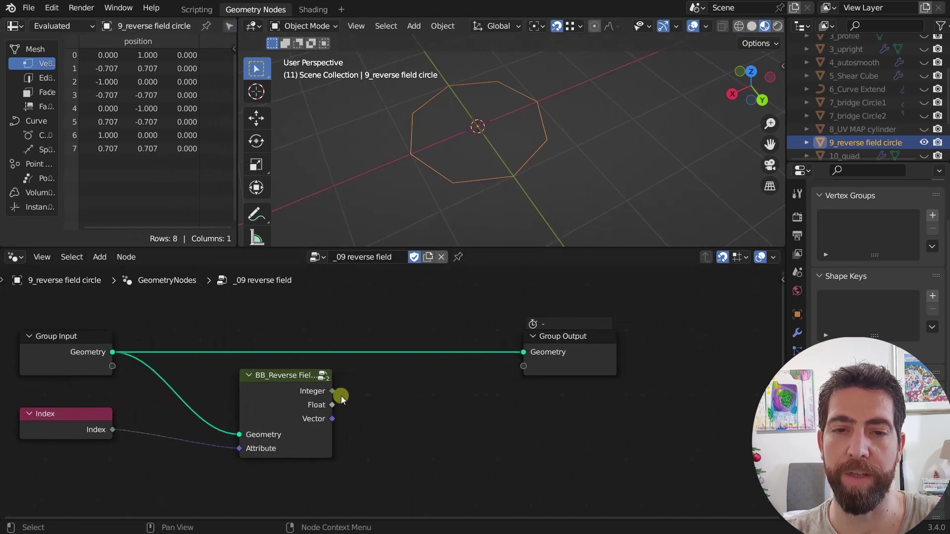
left_click_drag(335, 392, 522, 367)
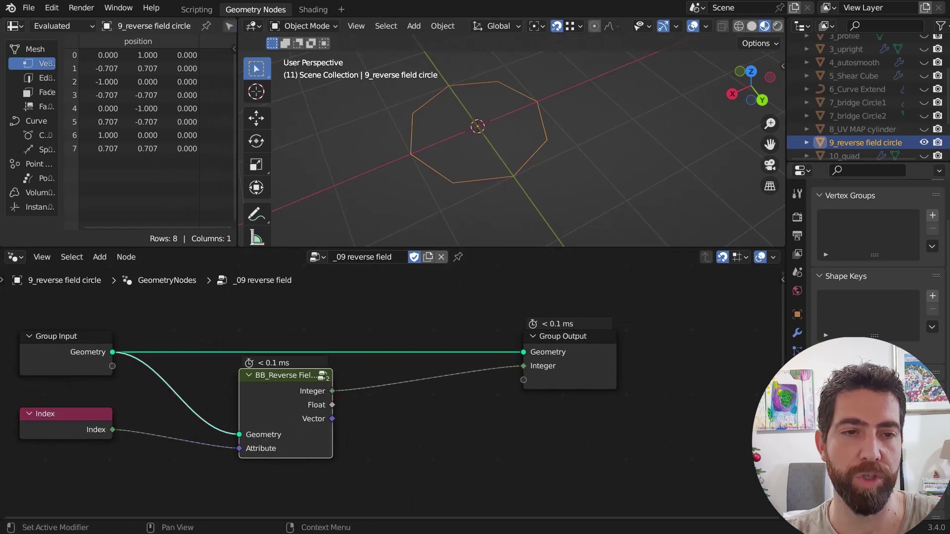
Step: Name the modifier's Integer output attribute rev and widen the spreadsheet to show its column
left_click(797, 333)
left_click(895, 297)
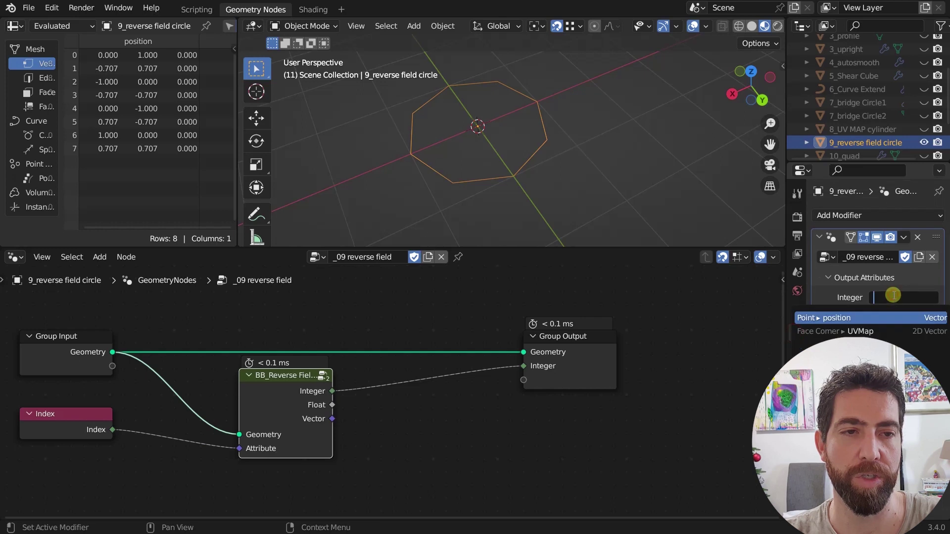
type("rev")
key("Return")
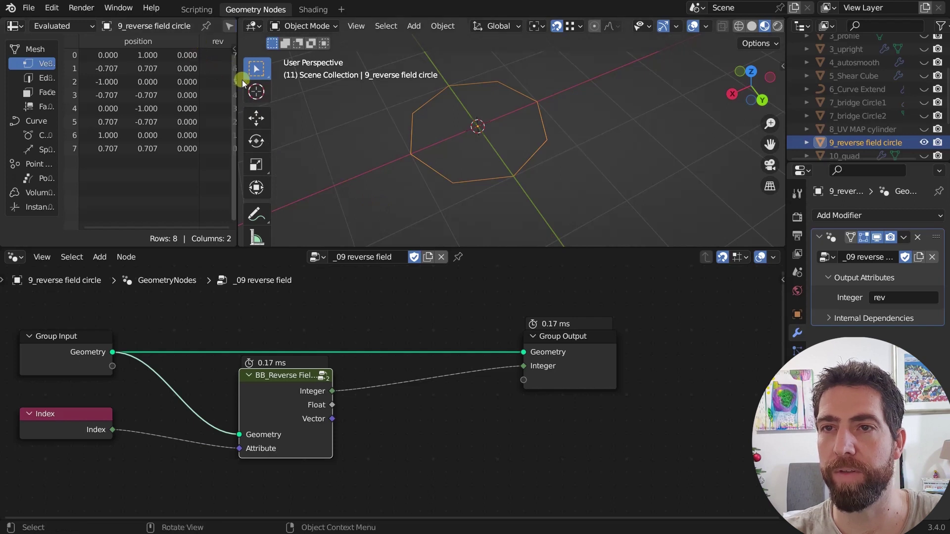
left_click_drag(240, 77, 263, 78)
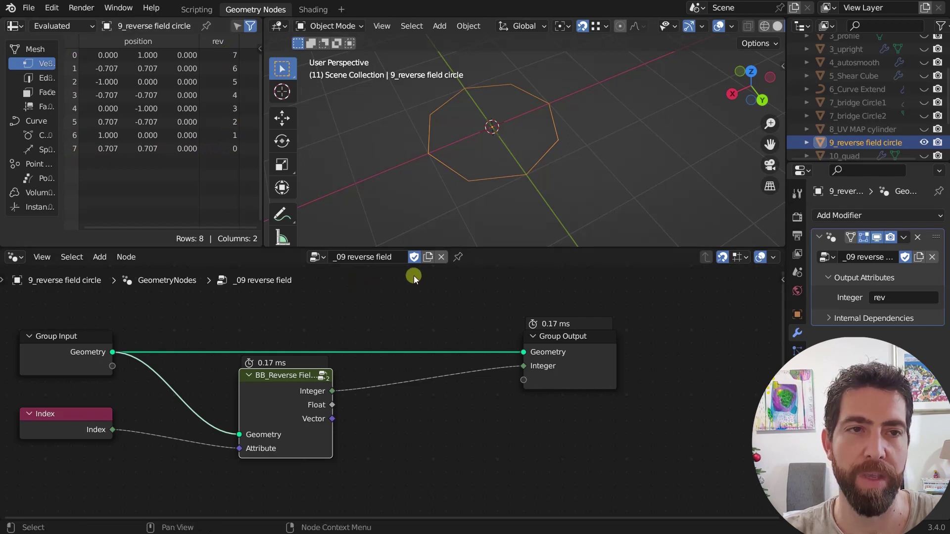
Step: Hide the 9_reverse field circle, then show and select the 10_quad object
scroll(847, 140, "down", 3)
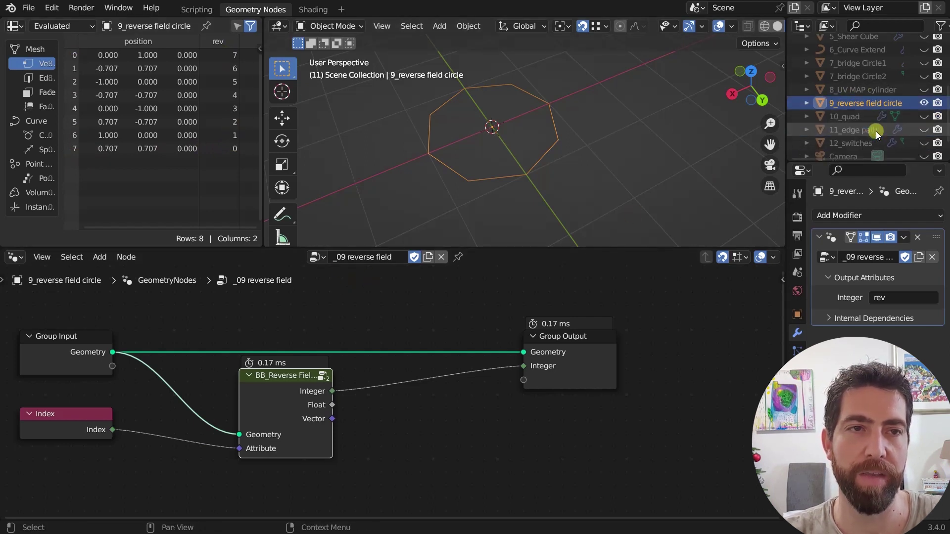
left_click(924, 103)
left_click(924, 117)
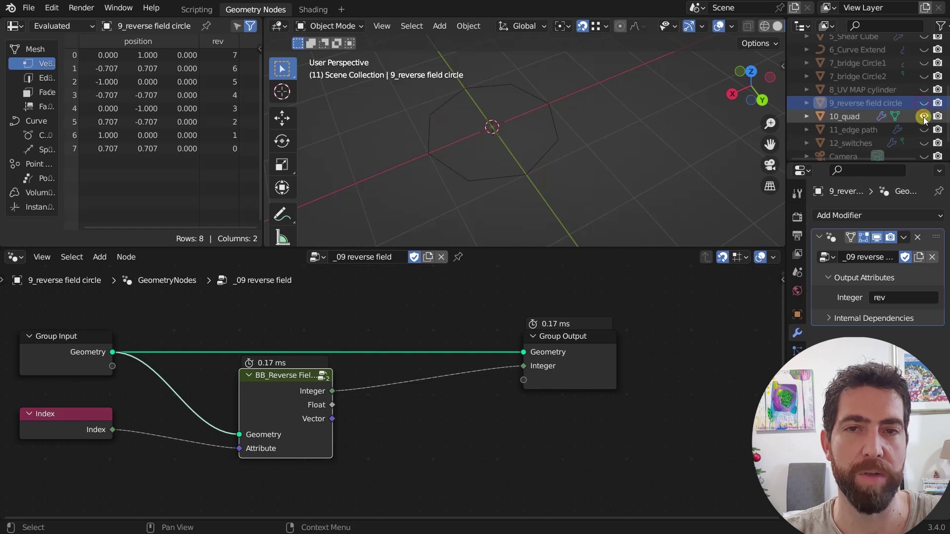
left_click(554, 117)
scroll(393, 365, "down", 2)
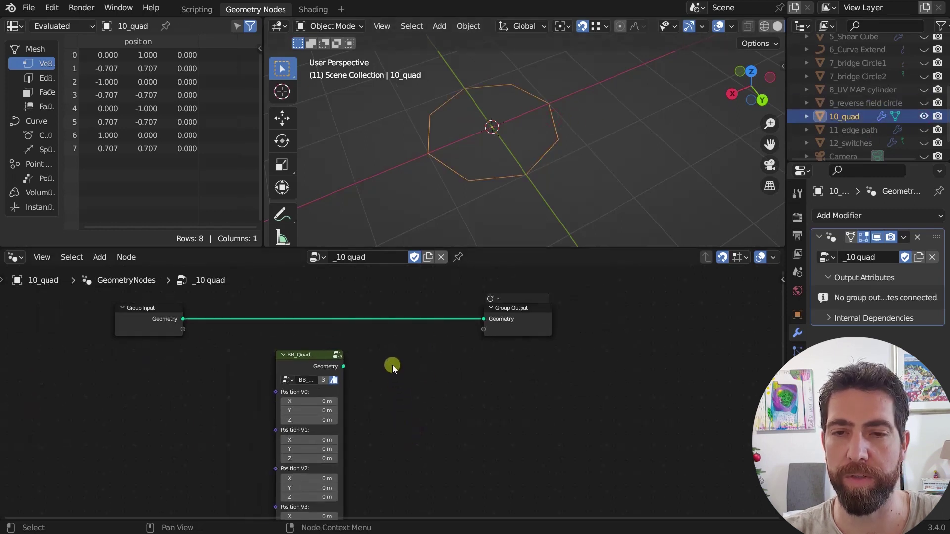
Step: Insert the BB_Quad node before the Group Output so its geometry replaces the circle
middle_click_drag(393, 365, 337, 388)
scroll(337, 388, "down", 1)
left_click_drag(253, 341, 282, 299)
scroll(343, 333, "up", 2)
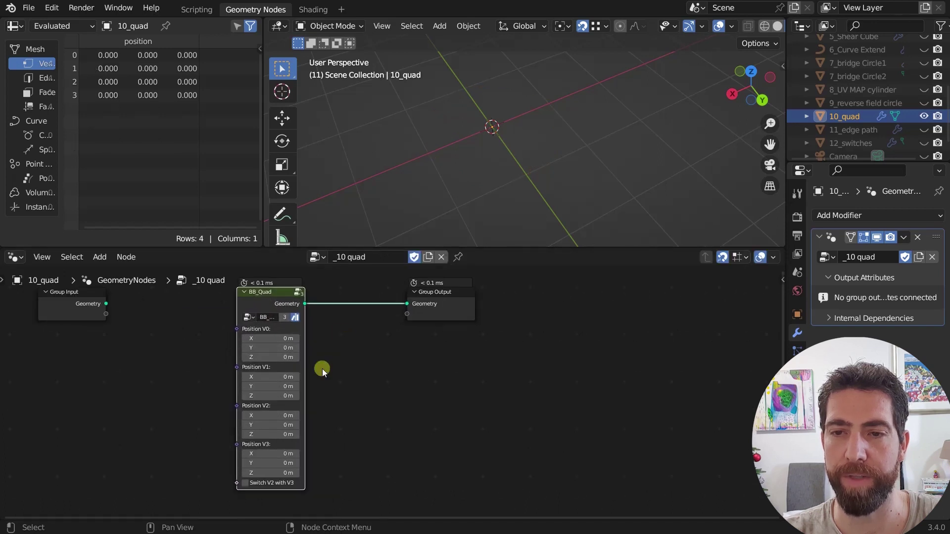
Step: Set the BB_Quad corners: V0 X 1 m, V1 Y 0.7 m, V2 Z 1.4 m, V3 X 0.9 m and Z 2.3 m
mouse_move(258, 332)
left_mouse_down()
mouse_move(504, 201)
mouse_move(256, 333)
left_mouse_up()
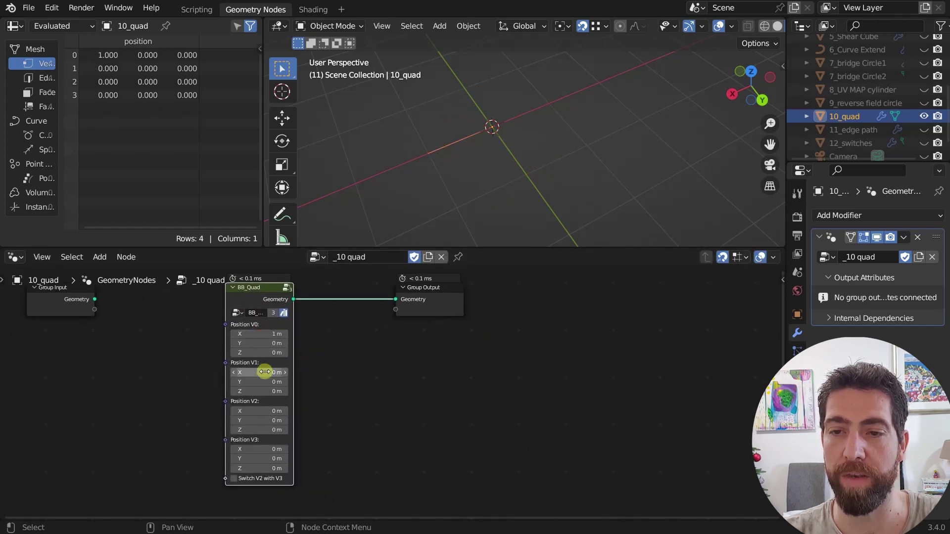
left_click_drag(501, 247, 505, 248)
left_click_drag(263, 433, 514, 287)
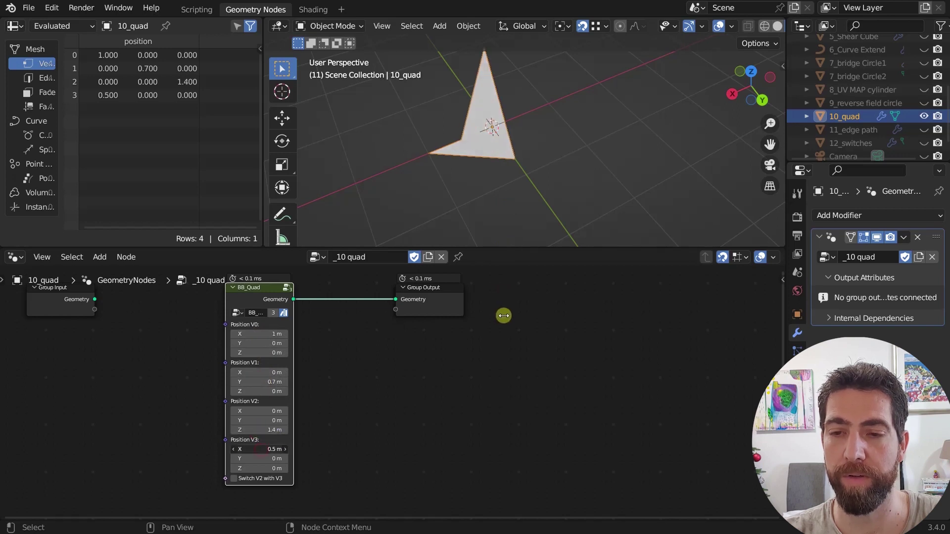
left_click_drag(505, 315, 532, 316)
left_click_drag(261, 468, 512, 202)
middle_click_drag(484, 123, 630, 118)
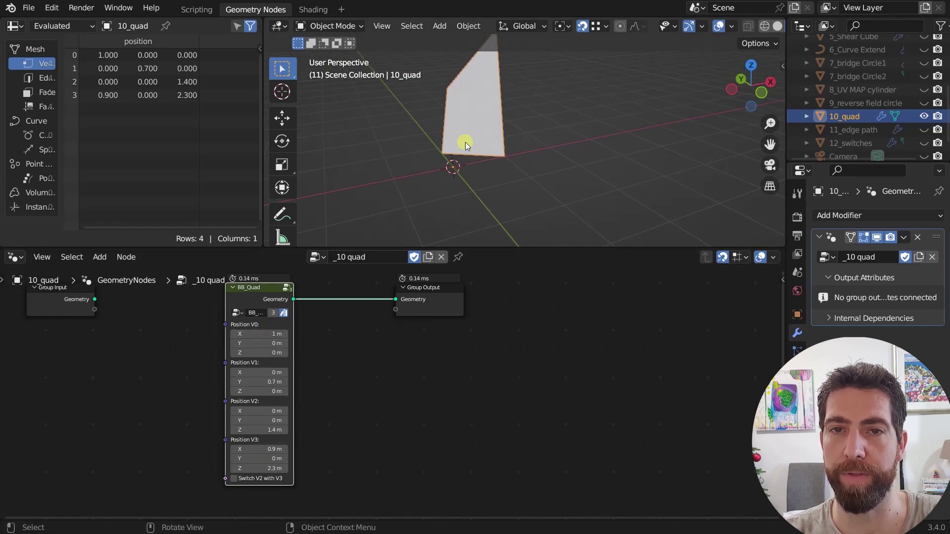
mouse_move(465, 144)
middle_mouse_down()
mouse_move(662, 116)
mouse_move(469, 128)
middle_mouse_up()
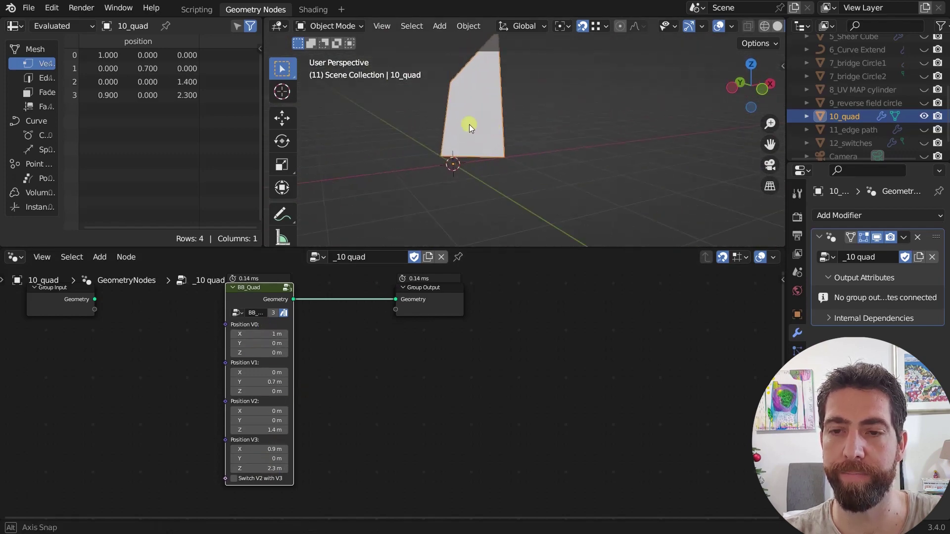
Step: Turn on Switch V2 with V3 on the BB_Quad node, check the quad's shape, and turn it off again
scroll(240, 484, "up", 2)
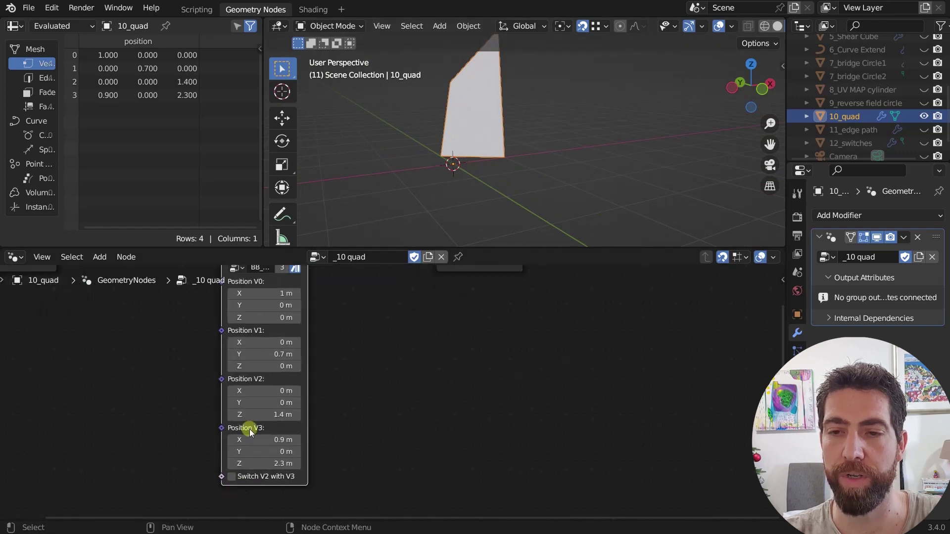
left_click(231, 477)
middle_click_drag(495, 144, 565, 140)
left_click(231, 477)
scroll(369, 355, "down", 5)
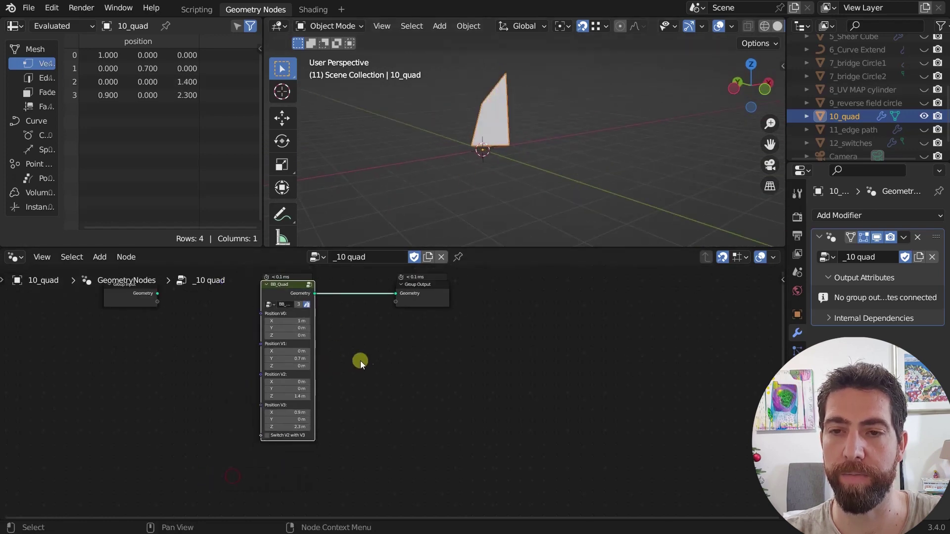
Step: Hide the 10_quad object, then show and select the 11_edge path grid
left_click(924, 116)
left_click(924, 130)
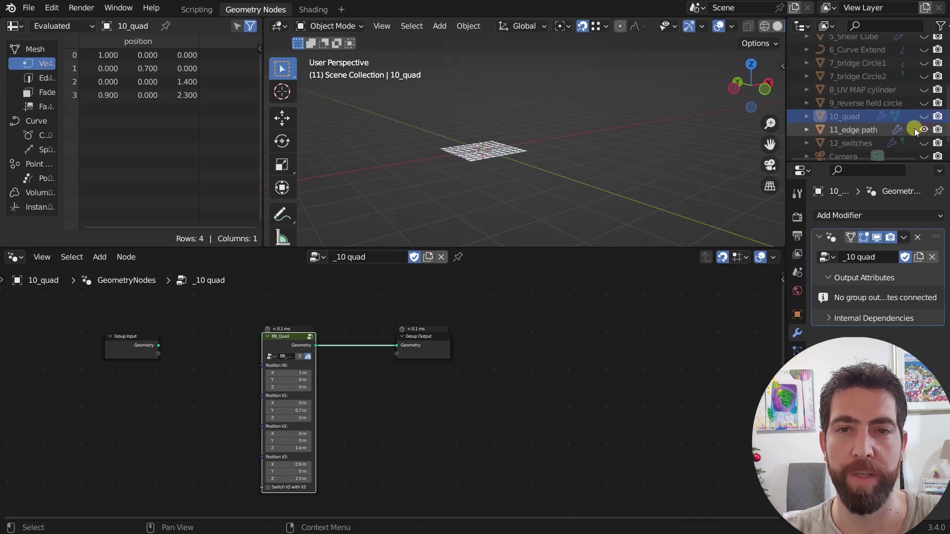
middle_click_drag(589, 144, 520, 149)
scroll(520, 151, "up", 6)
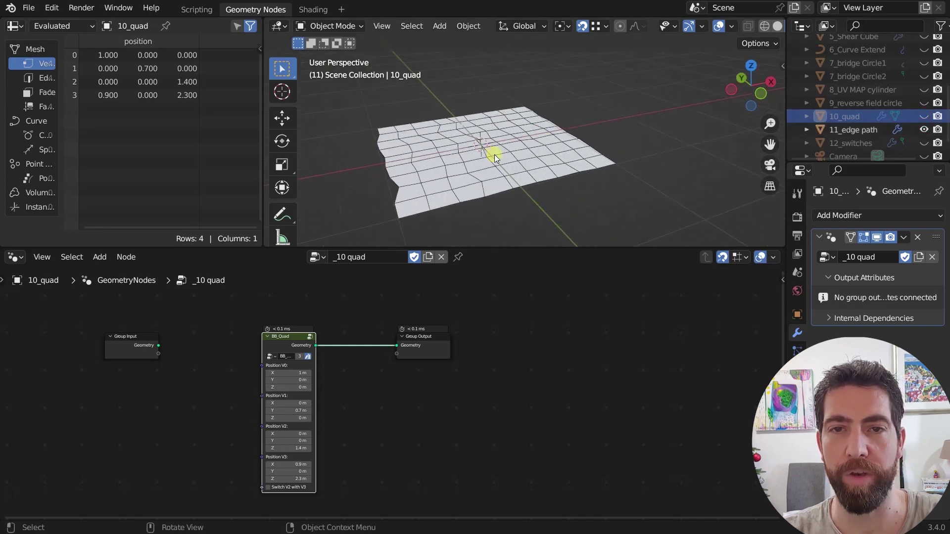
left_click(417, 187)
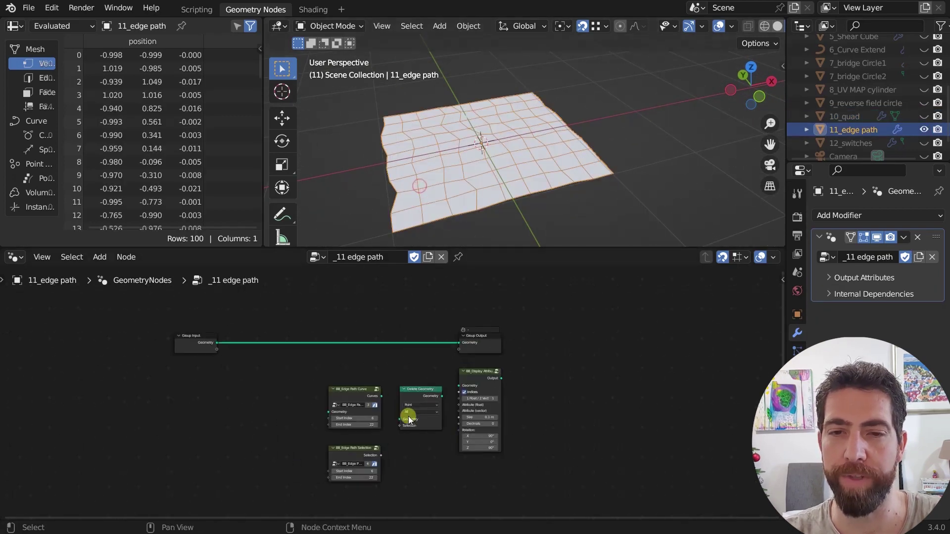
Step: Examine the BB_Edge Path Curve and BB_Edge Path Selection nodes and the 11_edge path grid
scroll(408, 416, "up", 3)
middle_click_drag(390, 454, 401, 469)
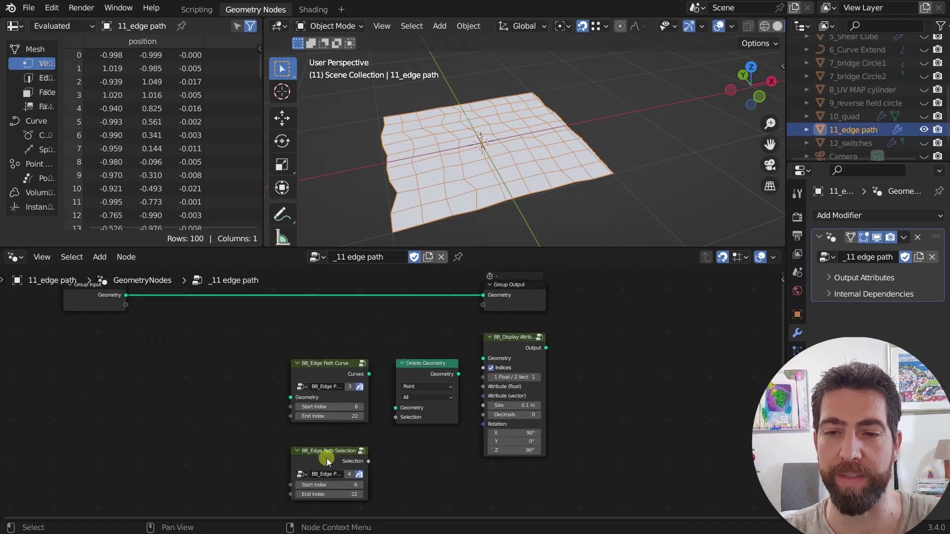
middle_click_drag(328, 455, 394, 464)
scroll(376, 393, "up", 2)
left_click(375, 399)
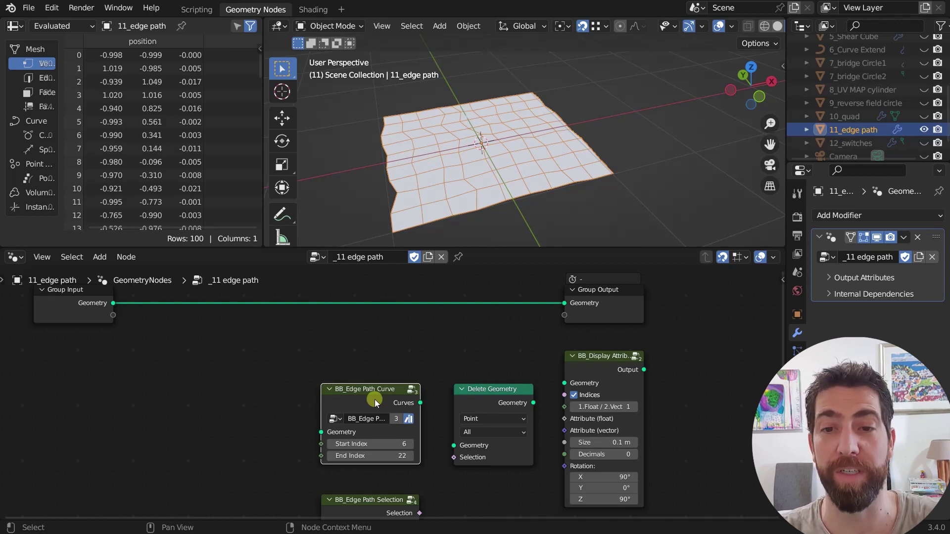
left_click_drag(375, 399, 363, 400)
scroll(413, 374, "down", 4)
middle_click_drag(420, 367, 424, 387)
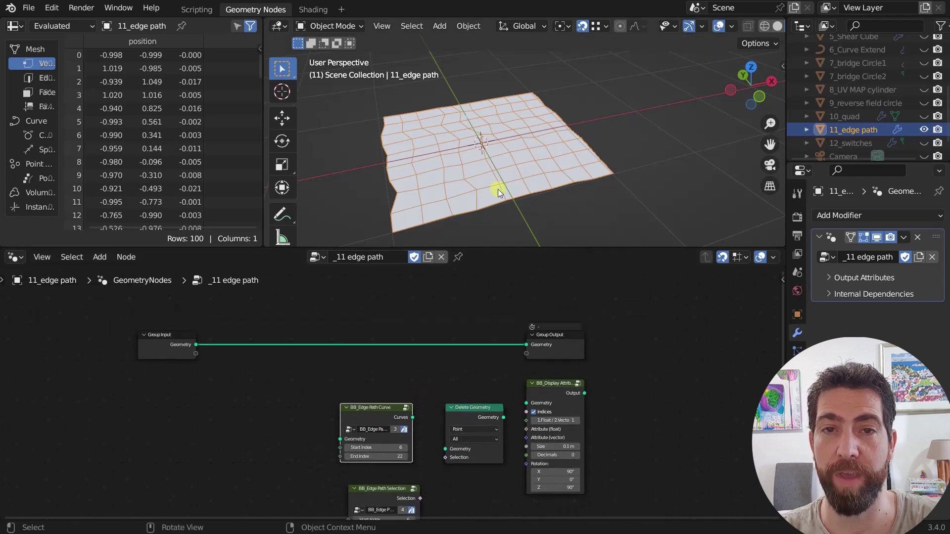
mouse_move(514, 170)
middle_mouse_down()
mouse_move(584, 117)
mouse_move(521, 172)
middle_mouse_up()
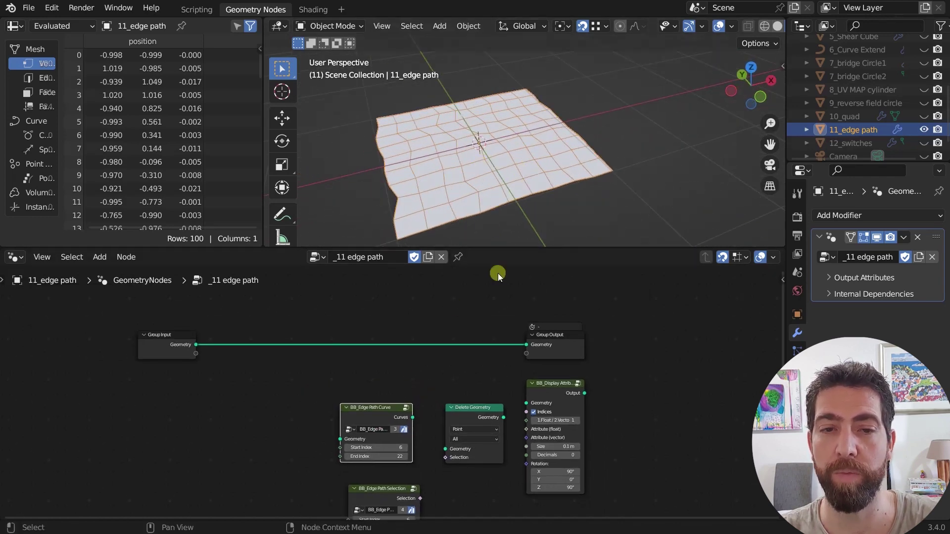
Step: Insert the BB_Display Attribute node between Group Input and Group Output to display the grid's point indices
left_click_drag(557, 384, 257, 327)
scroll(471, 164, "up", 3)
scroll(245, 369, "up", 2)
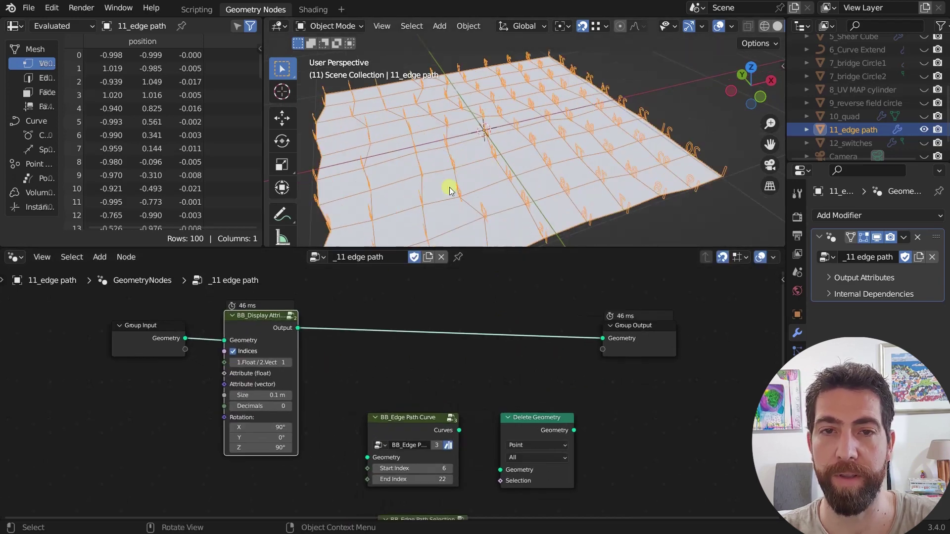
middle_click_drag(457, 184, 536, 162)
scroll(536, 163, "down", 2)
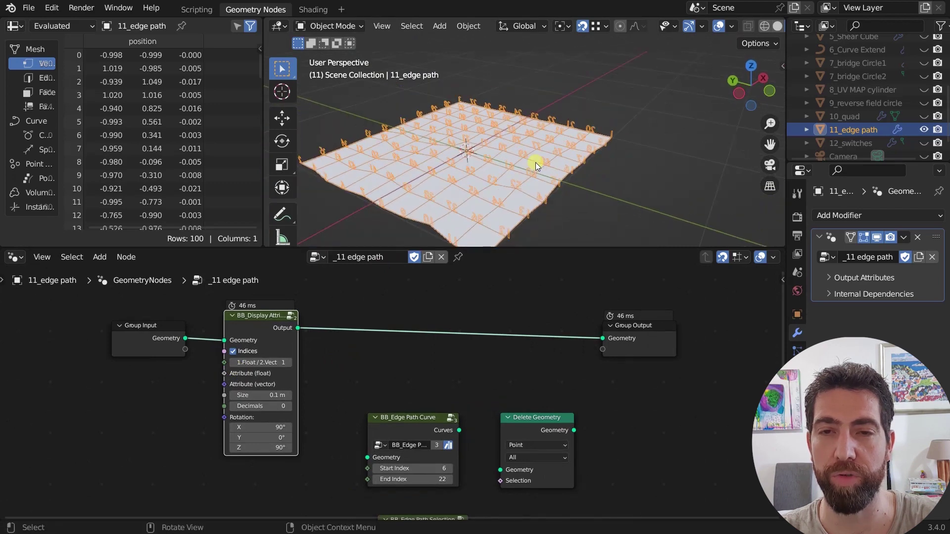
scroll(414, 156, "up", 3)
scroll(609, 168, "down", 4)
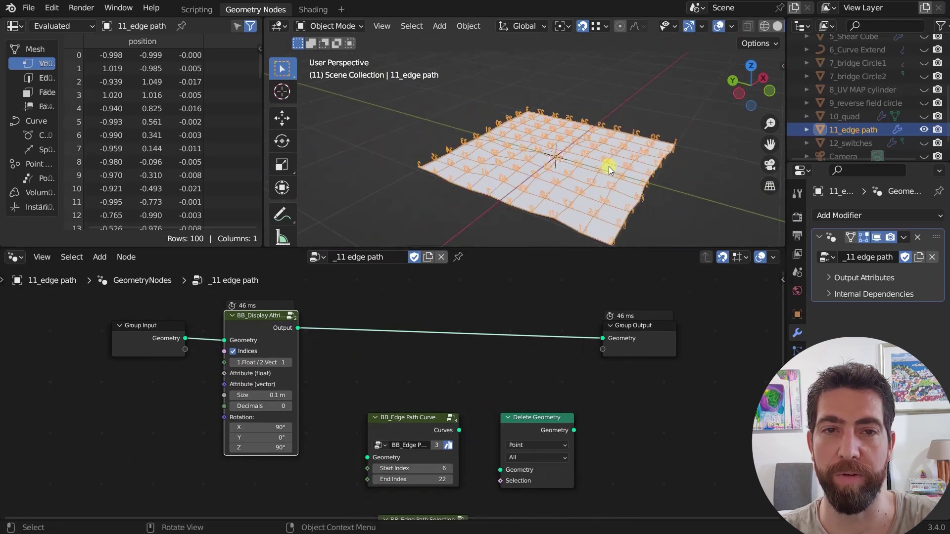
scroll(612, 168, "up", 1)
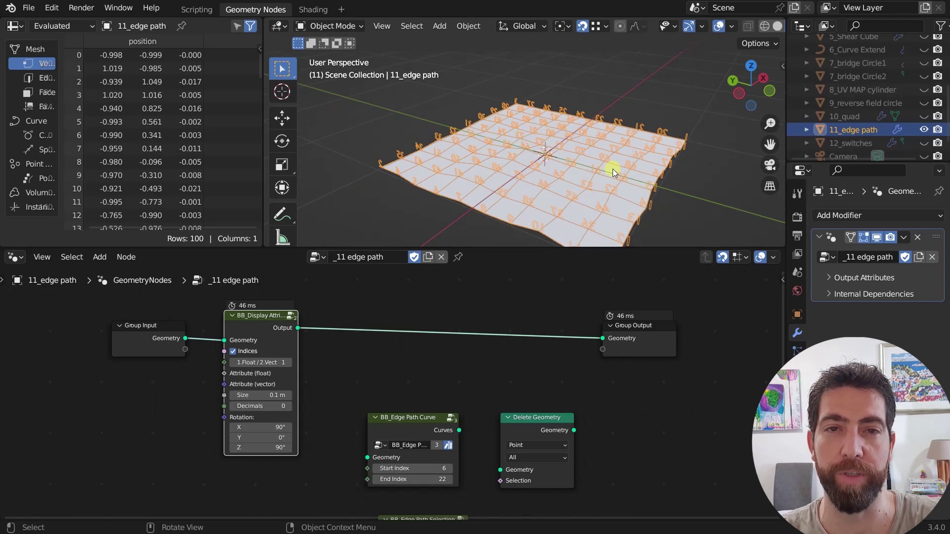
scroll(292, 325, "up", 1)
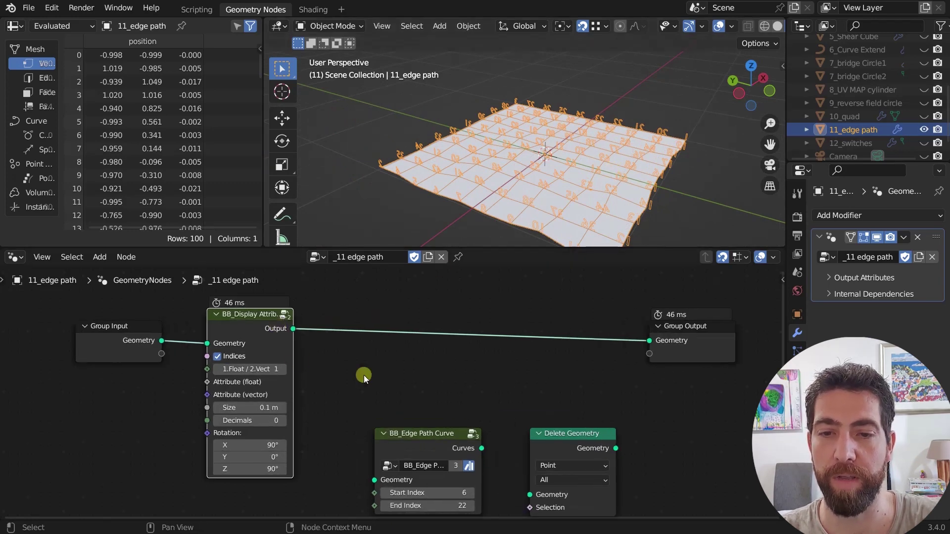
Step: Detach the BB_Display Attribute node and insert BB_Edge Path Curve between Group Input and Group Output
scroll(364, 376, "down", 1)
scroll(269, 295, "down", 1)
left_click_drag(252, 288, 261, 326, "alt")
left_click_drag(381, 377, 379, 326)
middle_click_drag(551, 201, 557, 171)
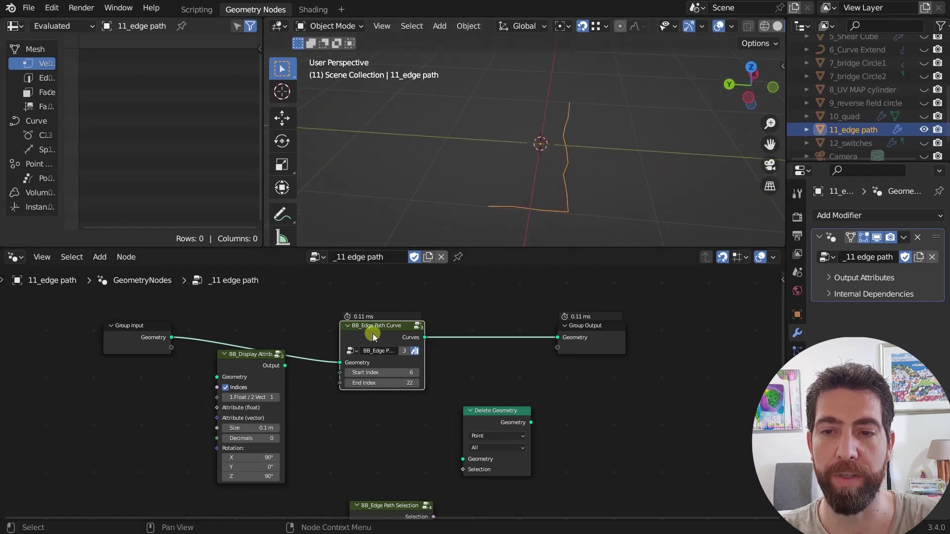
Step: Insert BB_Display Attribute before BB_Edge Path Curve, then mute and unmute the curve node to compare its path with the indices
left_click_drag(259, 355, 254, 329)
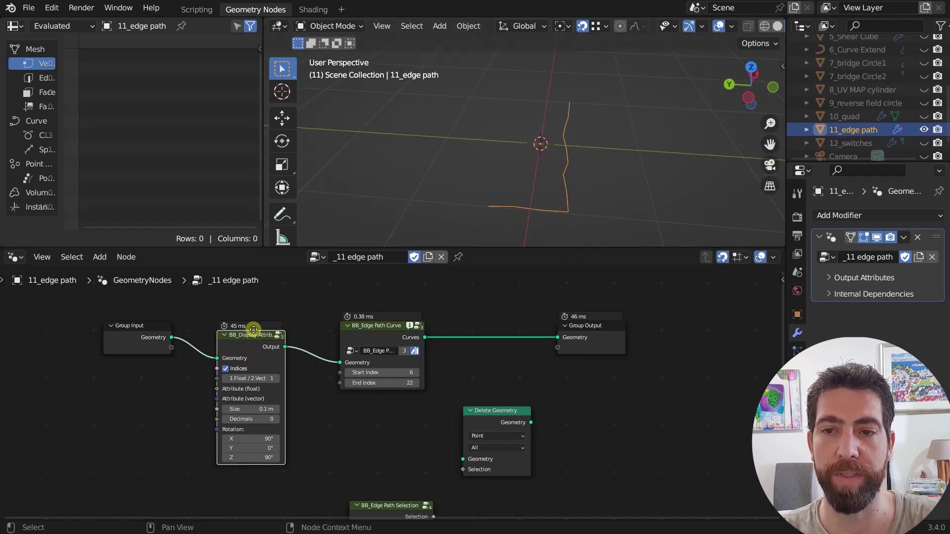
left_click(389, 333)
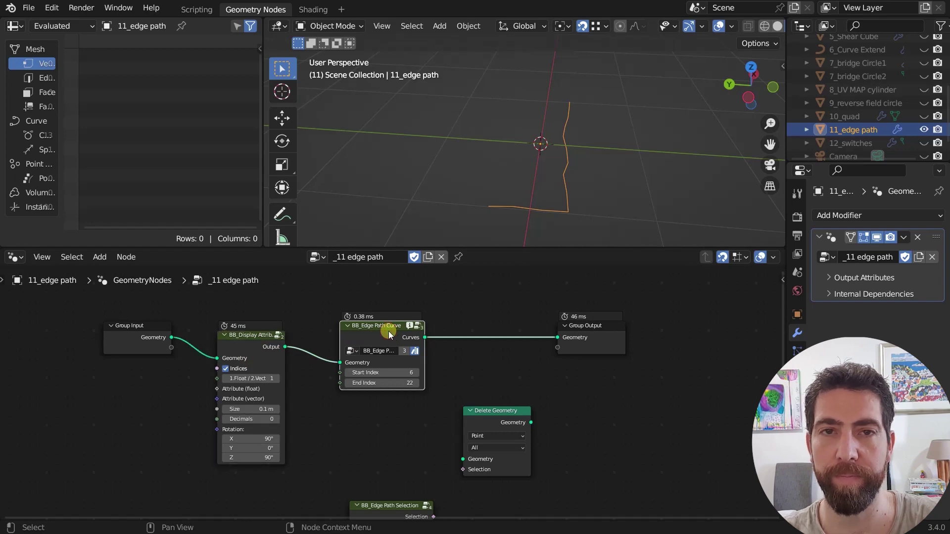
key("m")
middle_click_drag(574, 96, 497, 194)
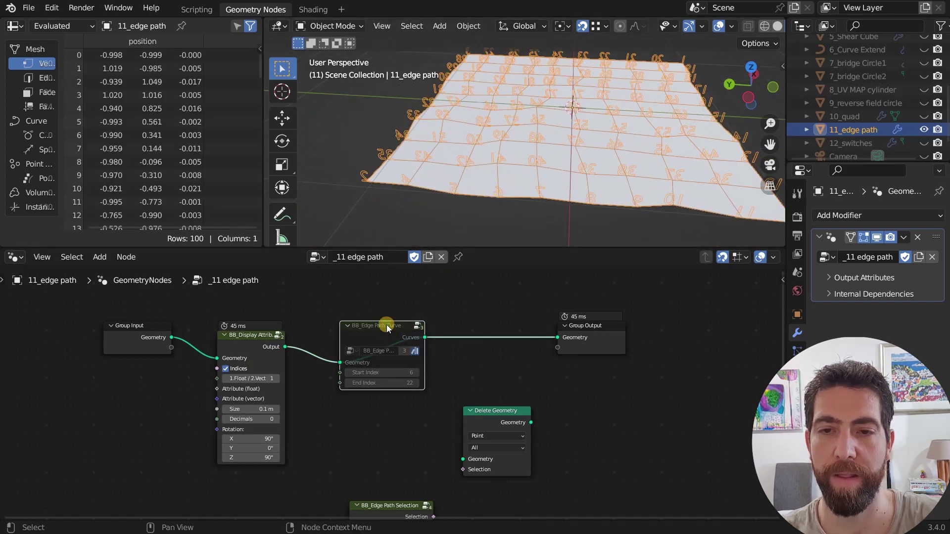
key("m")
scroll(411, 283, "down", 1)
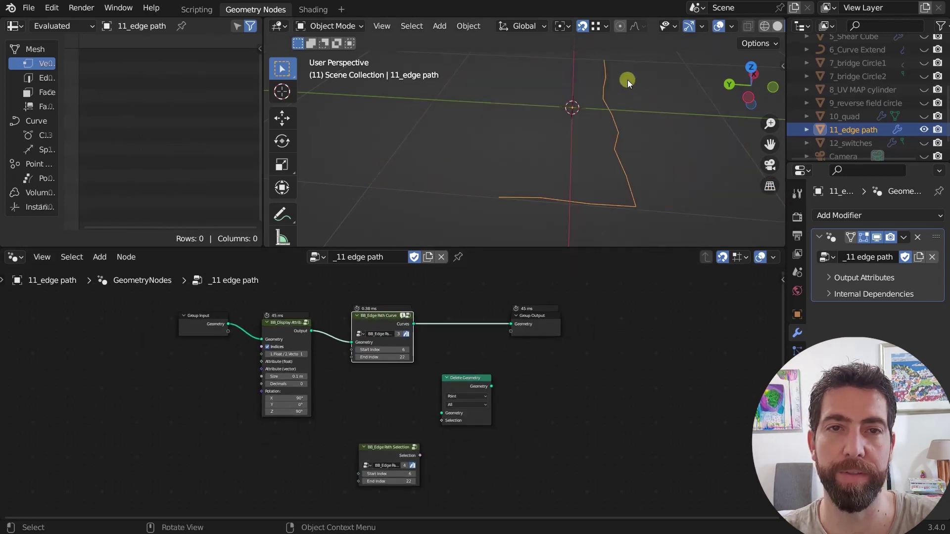
Step: Route Group Input's Geometry through Delete Geometry to Group Output, with BB_Edge Path Selection feeding its Selection input
left_click_drag(536, 317, 549, 316)
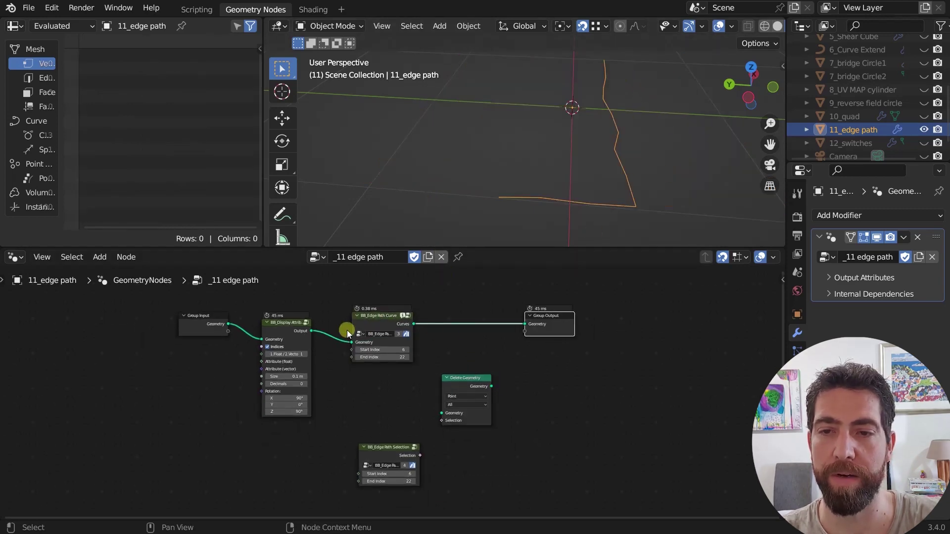
left_click_drag(228, 325, 530, 324)
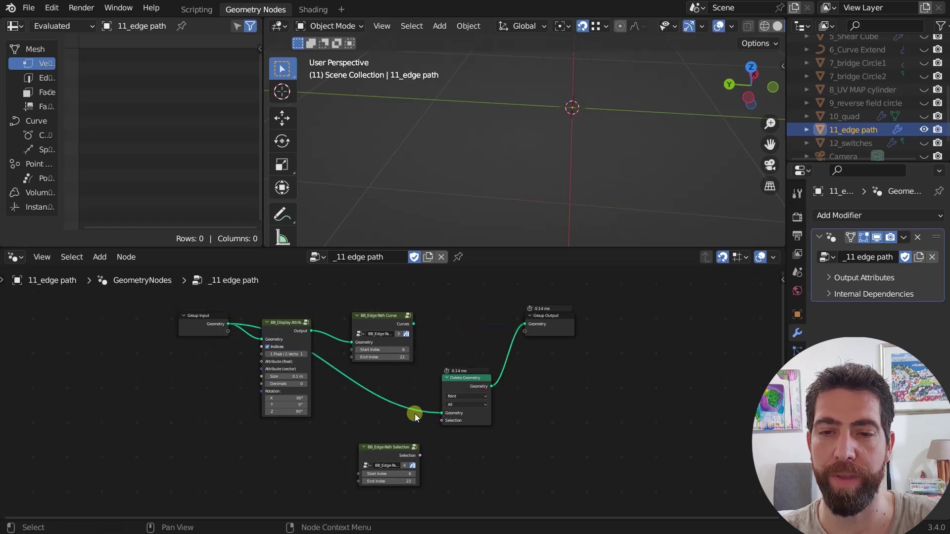
left_click_drag(419, 455, 446, 423)
scroll(455, 381, "up", 2)
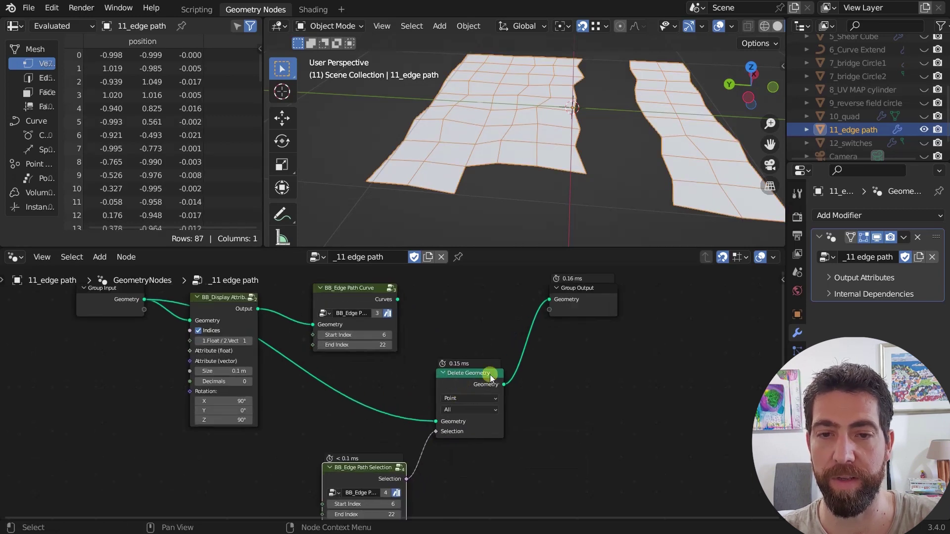
Step: Align the Delete Geometry node with Group Output and place BB_Edge Path Selection directly below BB_Edge Path Curve
left_click_drag(490, 375, 476, 289)
scroll(480, 336, "down", 2)
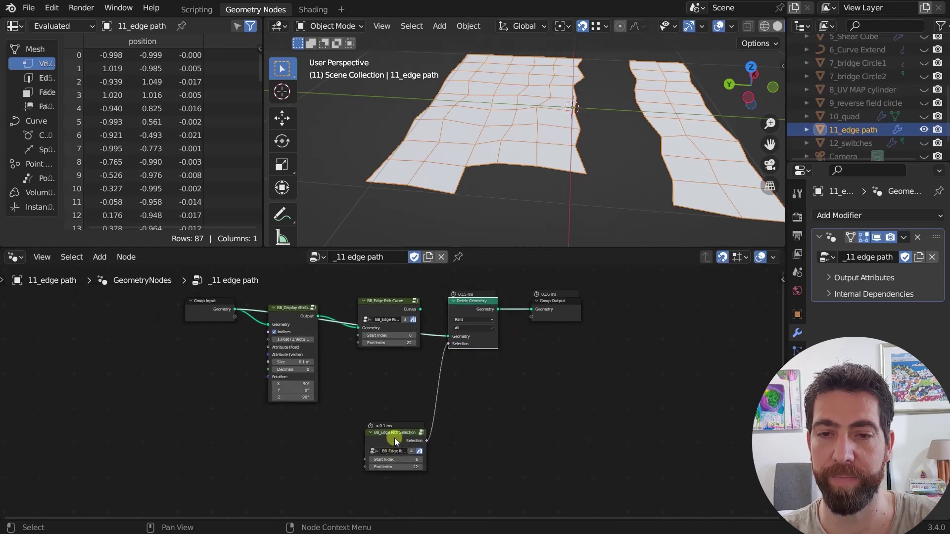
left_click_drag(394, 438, 398, 371)
scroll(404, 392, "up", 4)
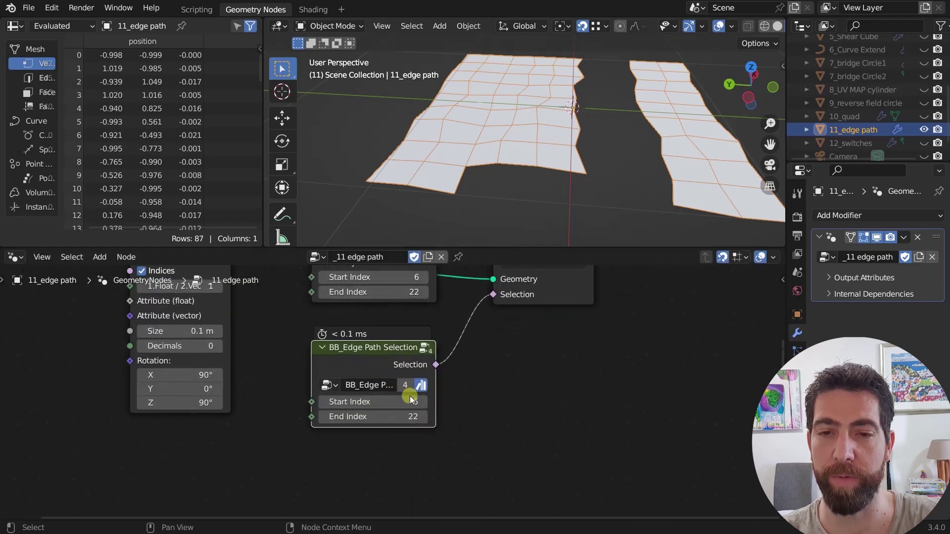
Step: Examine the Delete Geometry setup and the gap that the edge path selection cuts through the grid
scroll(410, 399, "down", 4)
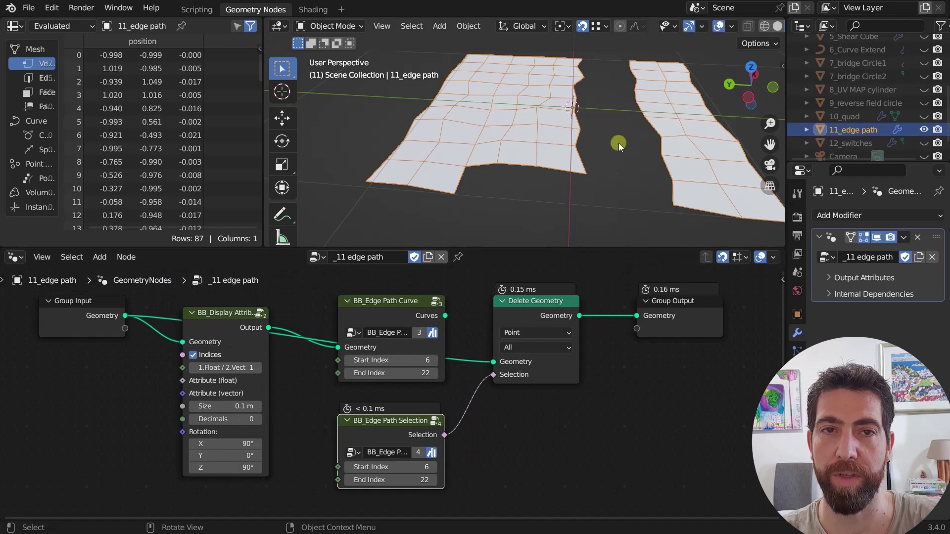
scroll(508, 352, "up", 2)
left_click(539, 310)
scroll(527, 409, "down", 4)
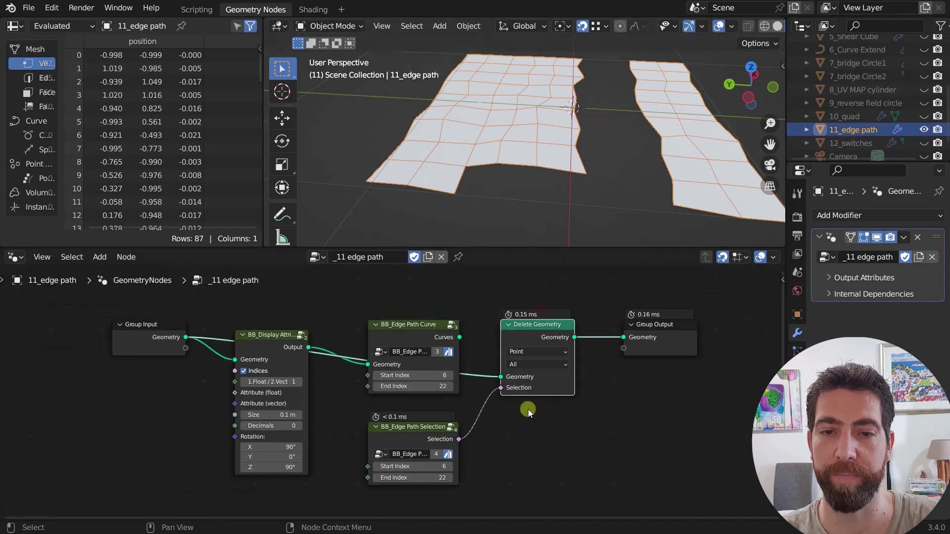
scroll(598, 208, "up", 2)
middle_click_drag(598, 193, 602, 191)
scroll(550, 195, "down", 4)
scroll(625, 158, "up", 1)
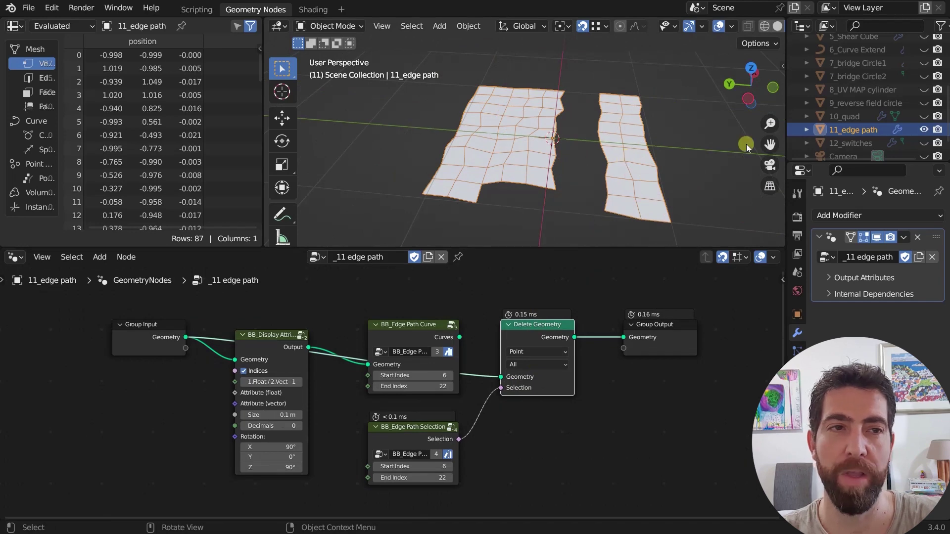
Step: Hide the 11_edge path object, then show and select the 12_switches cube
left_click(923, 131)
left_click(924, 143)
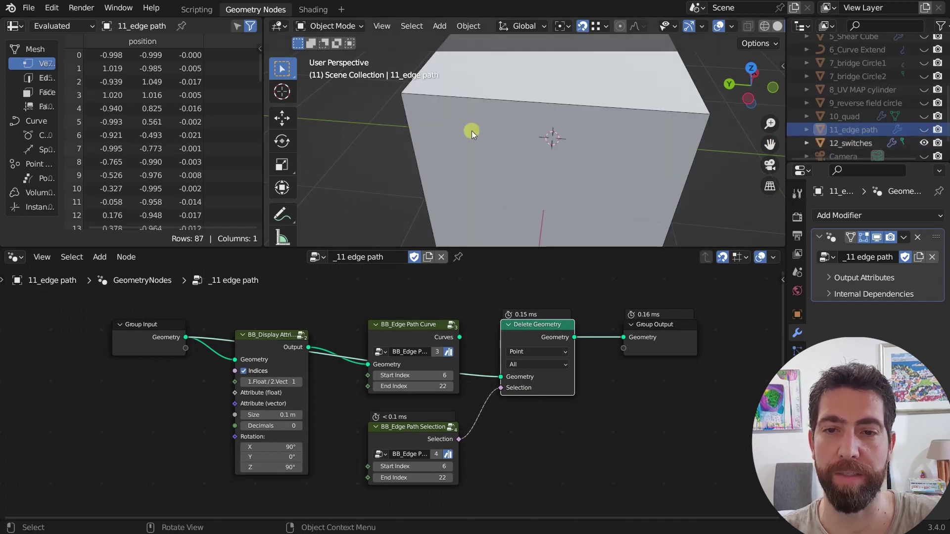
scroll(432, 328, "down", 1)
left_click(481, 167)
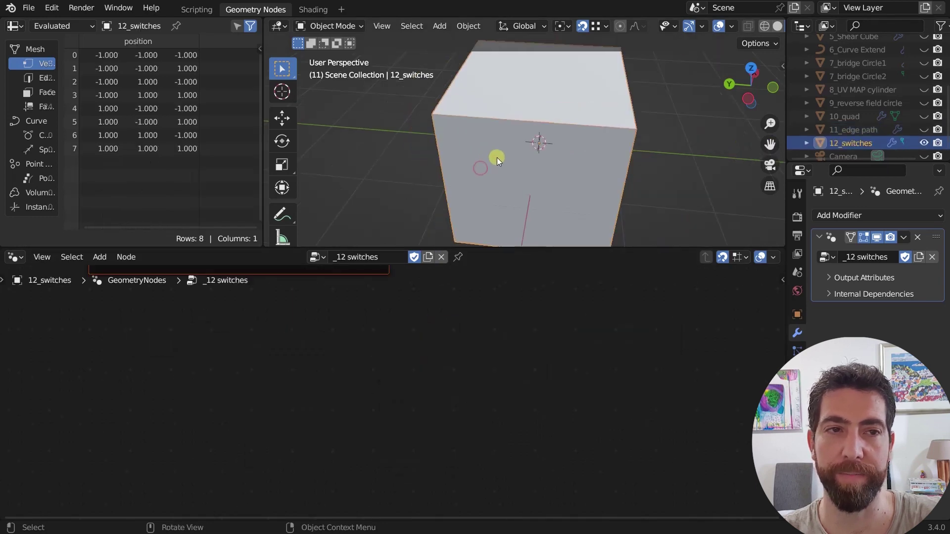
Step: Examine the BB_Switch 20 Vector, Float and Material nodes in the Switches frame
scroll(497, 158, "down", 1)
middle_click_drag(538, 270, 531, 441)
scroll(526, 401, "up", 3)
scroll(554, 384, "up", 3)
middle_click_drag(509, 366, 619, 393)
scroll(625, 388, "up", 2)
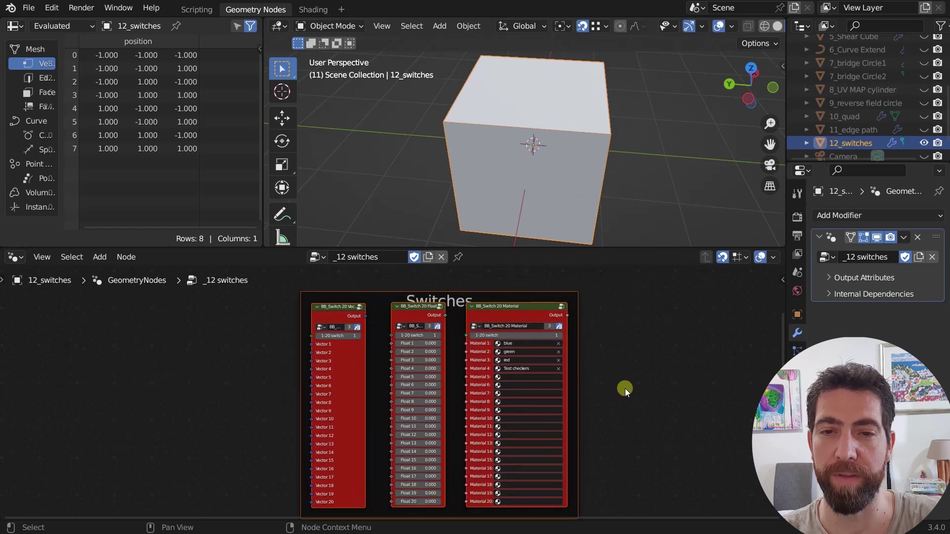
scroll(352, 353, "up", 4)
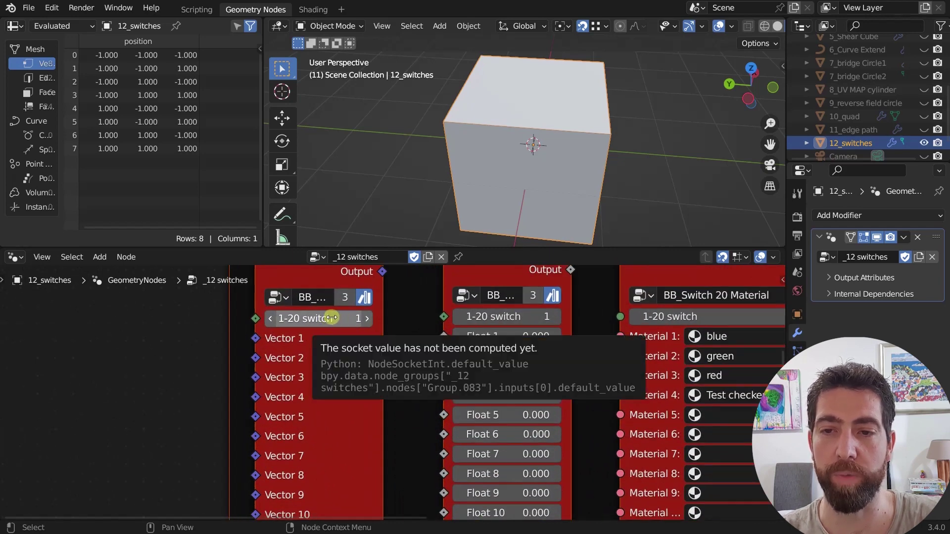
Step: Look through the 1-20 switch values and numbered input lists of the vector, float and material switch nodes
scroll(332, 318, "down", 3)
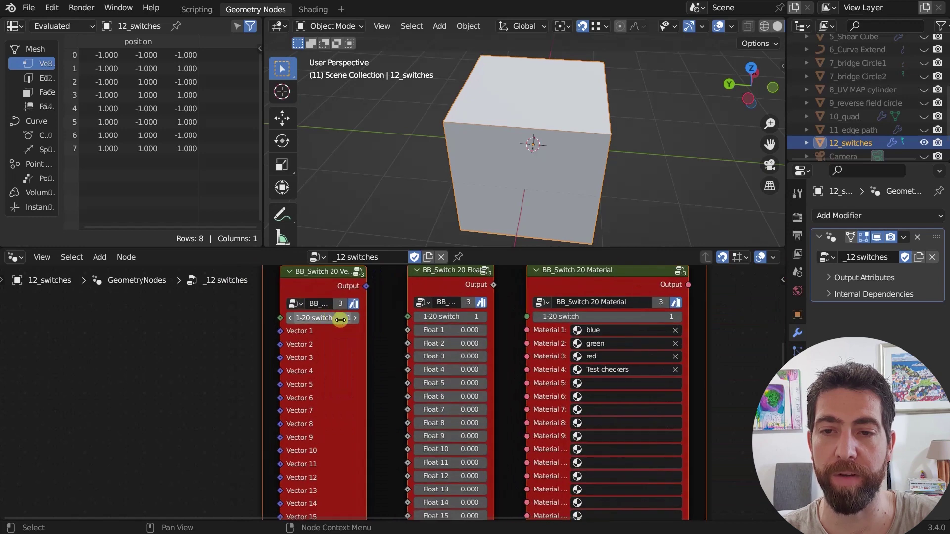
middle_click_drag(308, 335, 312, 339)
scroll(335, 374, "down", 1)
middle_click_drag(336, 378, 346, 331)
scroll(340, 298, "down", 2)
scroll(340, 298, "down", 1)
scroll(346, 376, "up", 3)
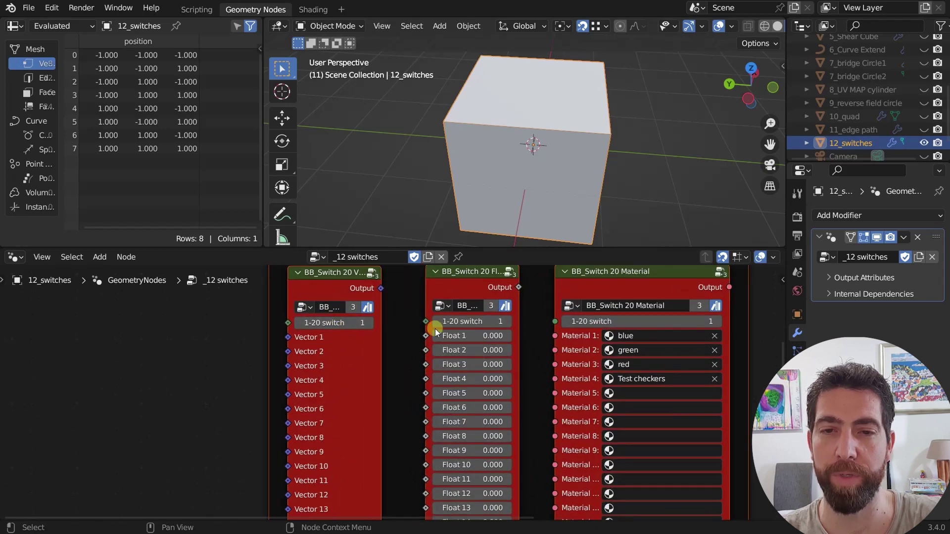
middle_click_drag(489, 373, 398, 380)
scroll(515, 343, "down", 3)
middle_click_drag(559, 341, 455, 381)
Step: Connect the BB_Switch 20 Material output to the material input of the Set Material node
scroll(488, 342, "down", 3)
scroll(574, 336, "down", 3)
middle_click_drag(580, 337, 584, 355)
scroll(560, 325, "up", 2)
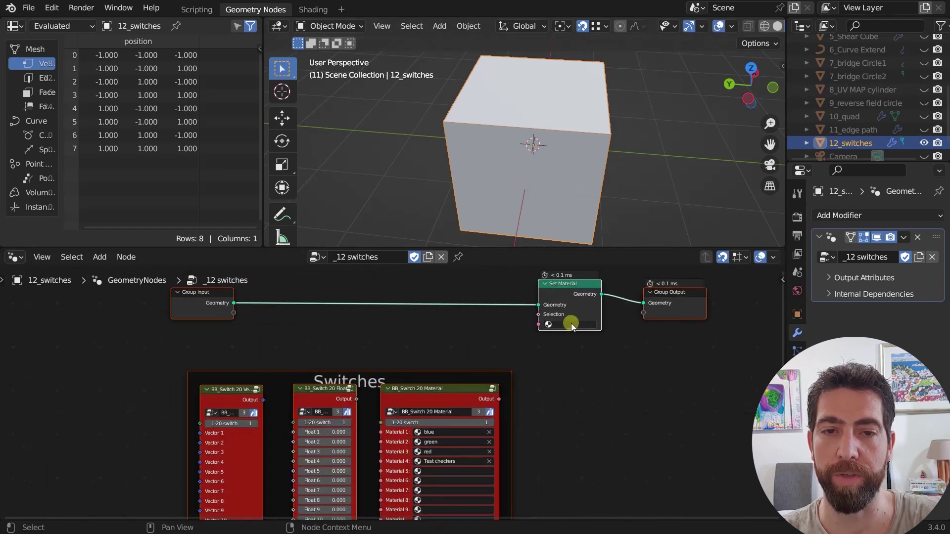
left_click(571, 323)
left_click(449, 335)
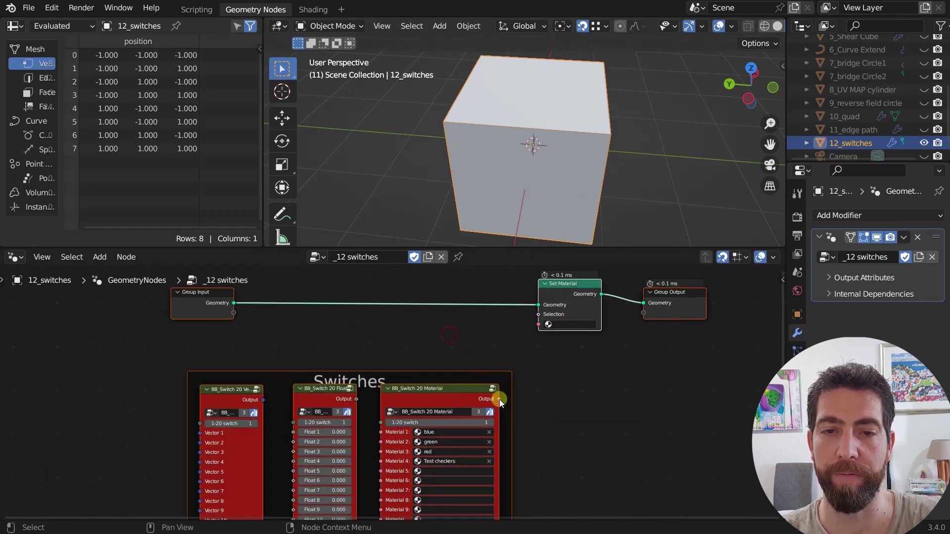
left_click_drag(500, 399, 538, 325)
middle_click_drag(533, 403, 530, 341)
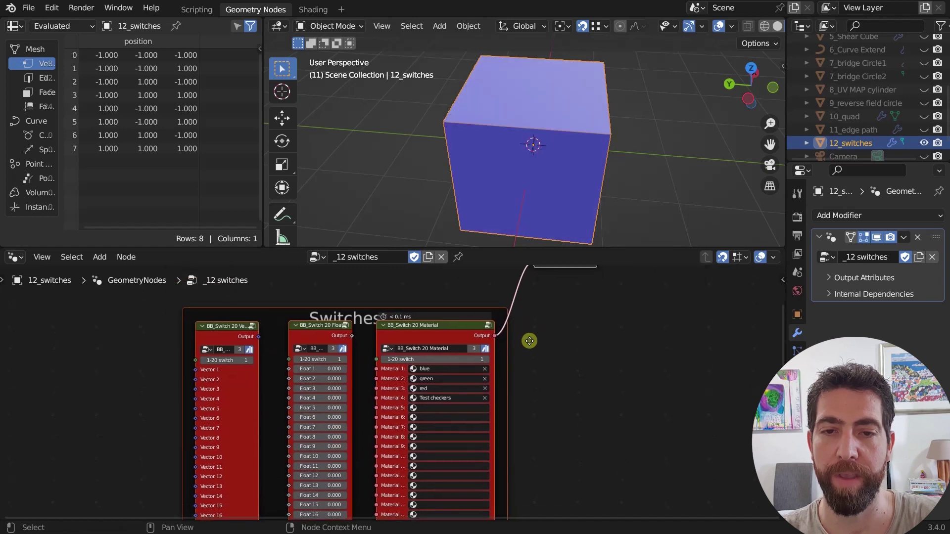
scroll(435, 369, "up", 3)
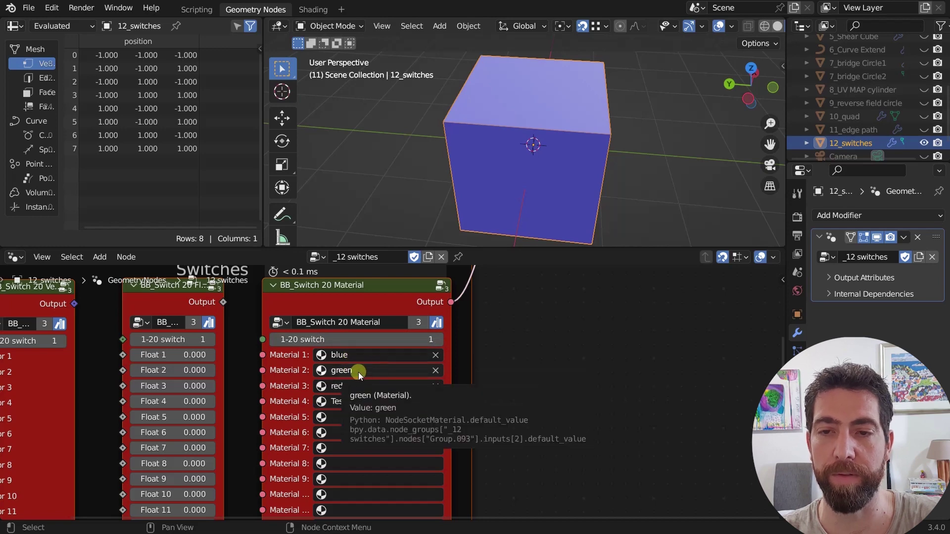
Step: Raise the material node's 1-20 switch stepwise to 4, trying each material on the cube, and return it to 2
left_click(439, 340)
left_click(438, 340)
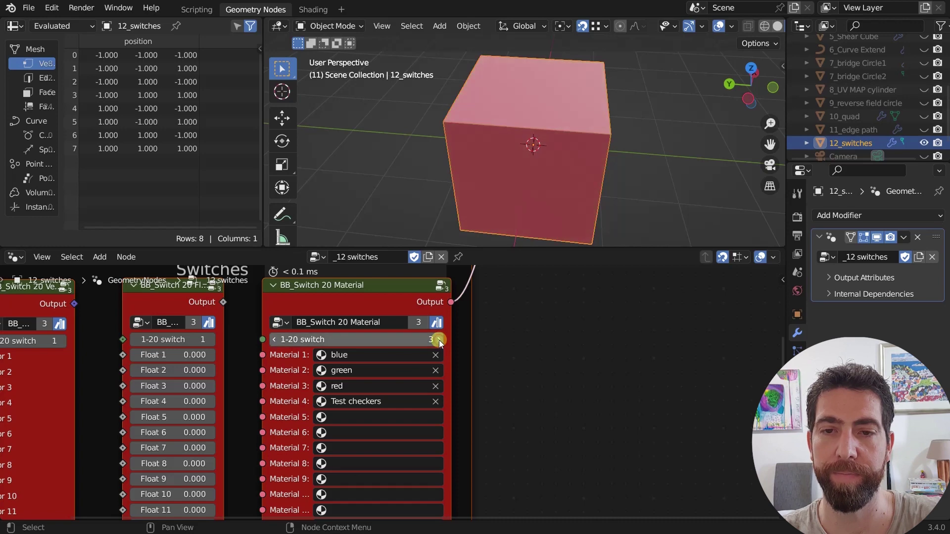
left_click(439, 340)
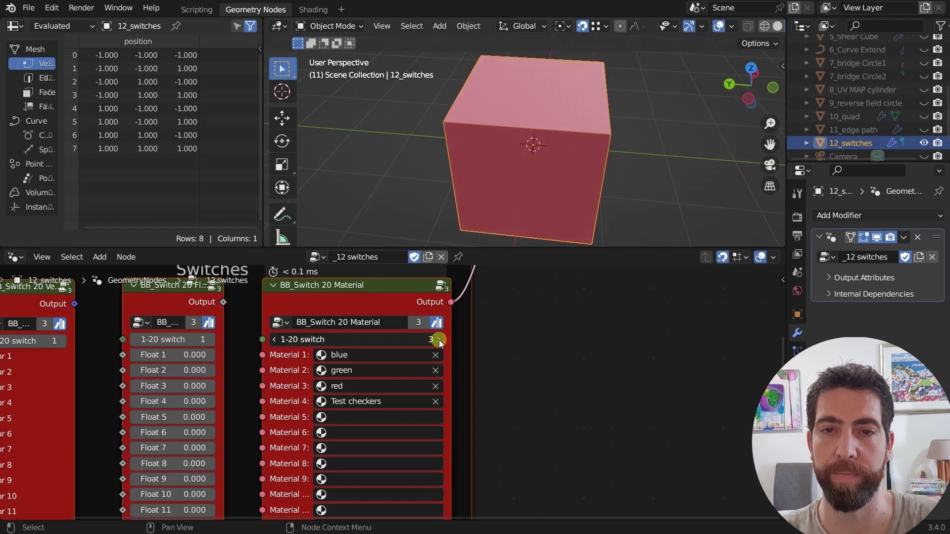
left_click(275, 340)
left_click(275, 340)
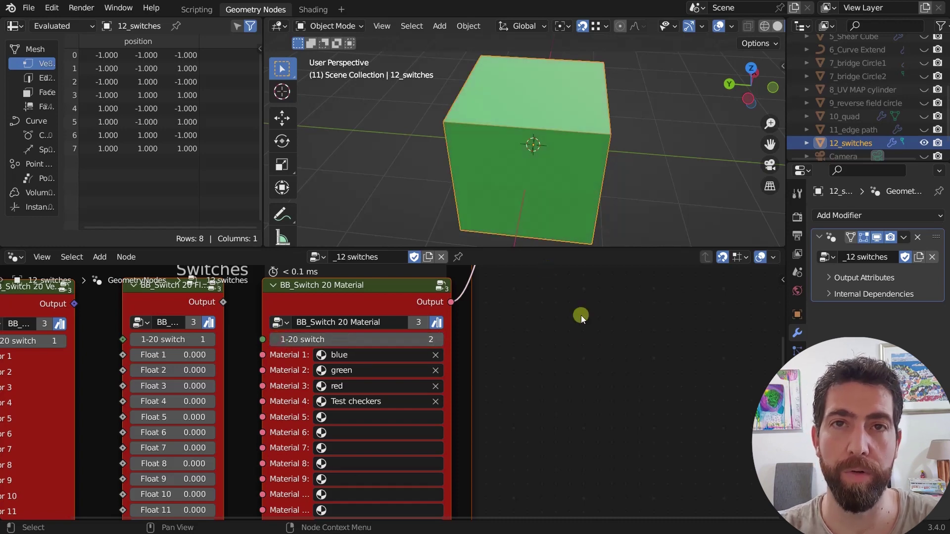
scroll(557, 370, "down", 3)
scroll(557, 369, "down", 4)
middle_click_drag(569, 382, 521, 395)
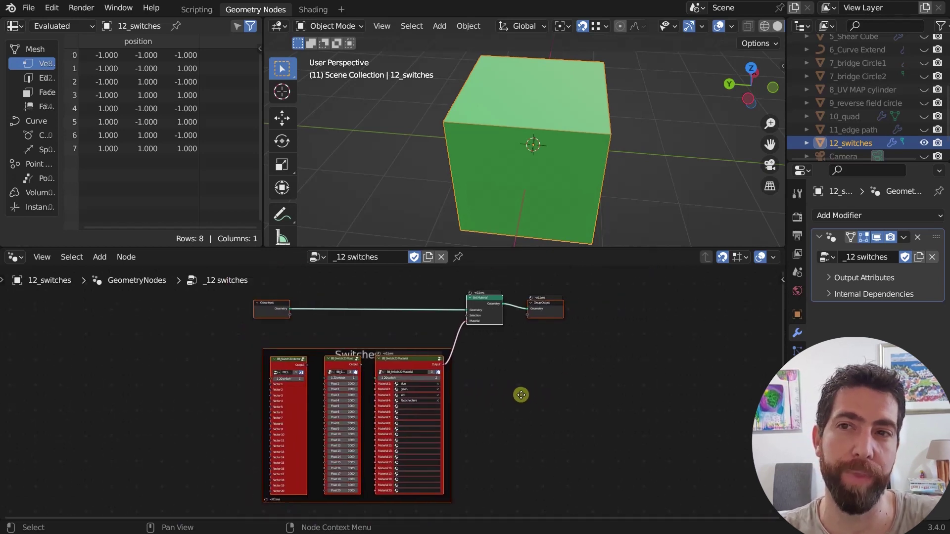
scroll(526, 394, "up", 1)
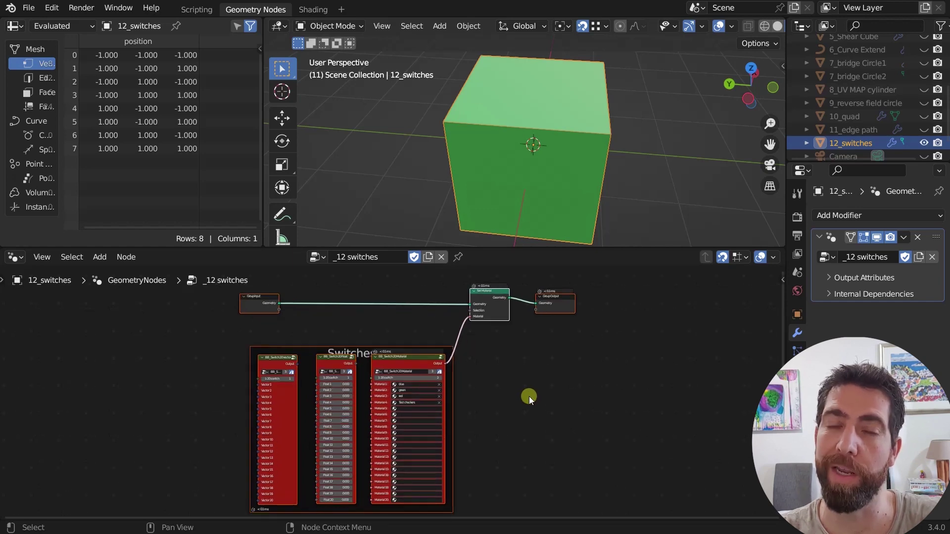